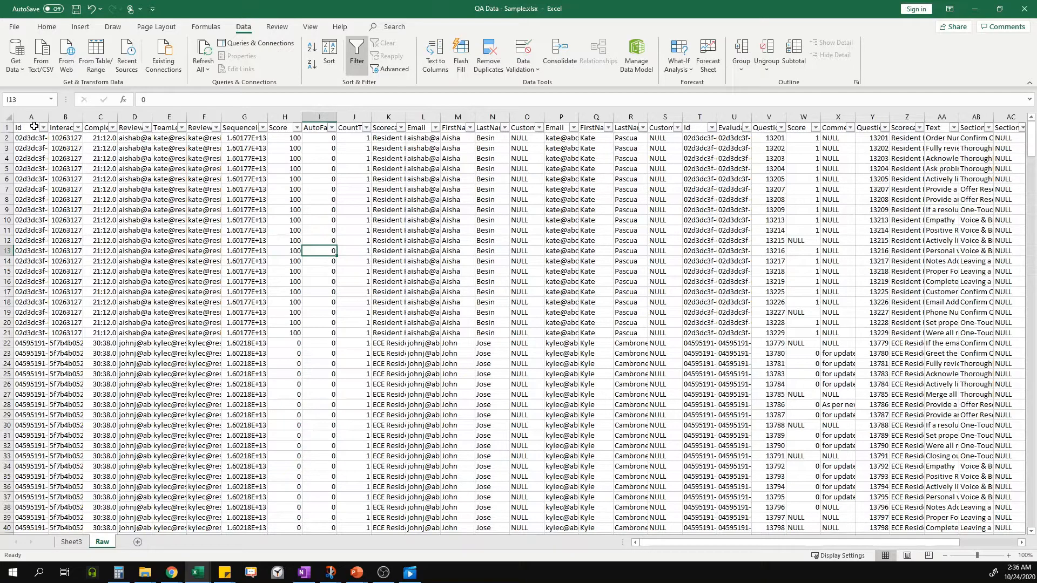
Examine the raw data's header row, including Id, InteractionId, CompletedAt, Score, FirstName and LastName, and the first CompletedAt value
left_click(7, 127)
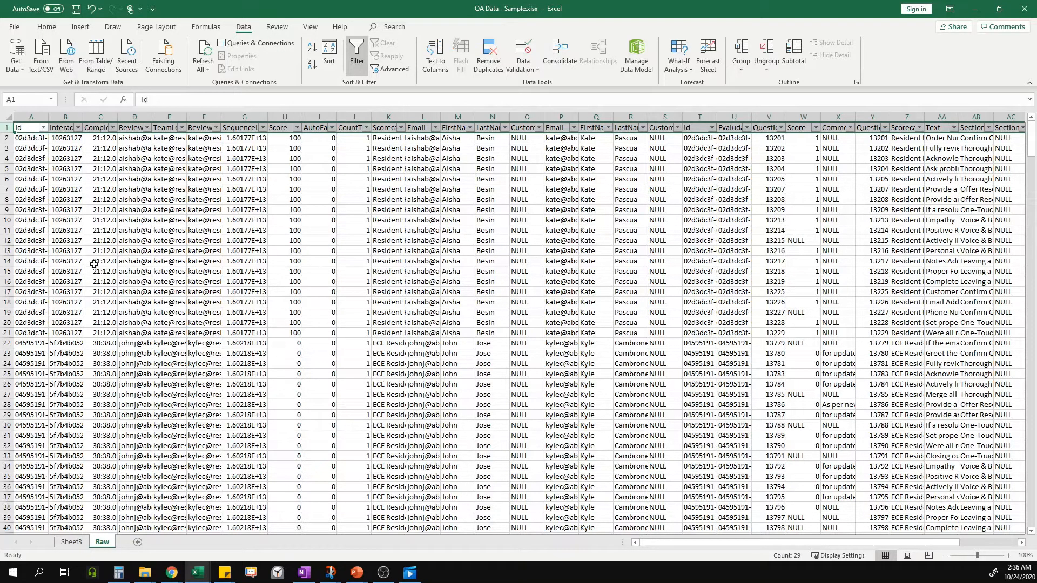
left_click(143, 292)
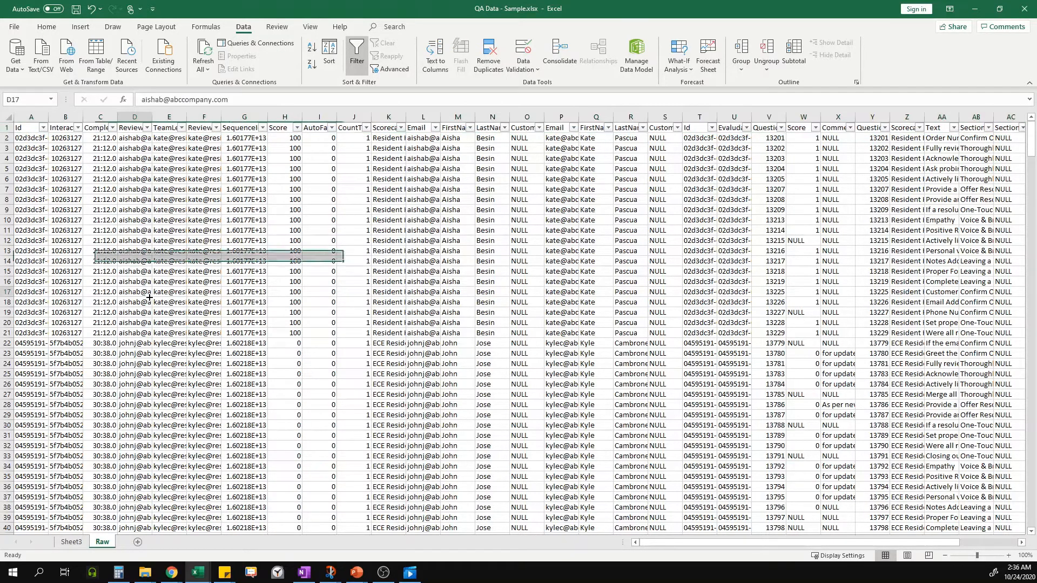
left_click(23, 128)
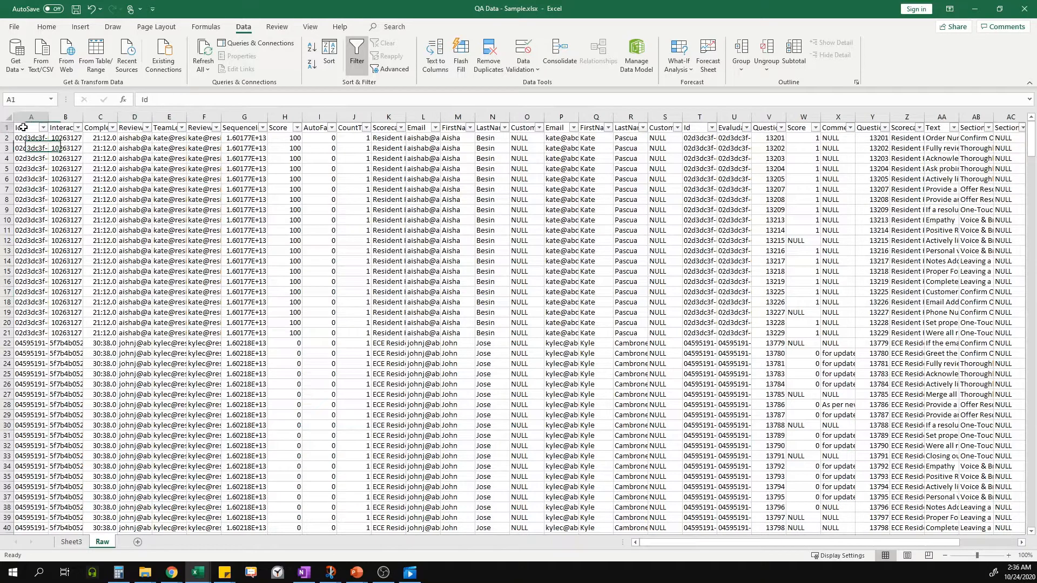
left_click(56, 130)
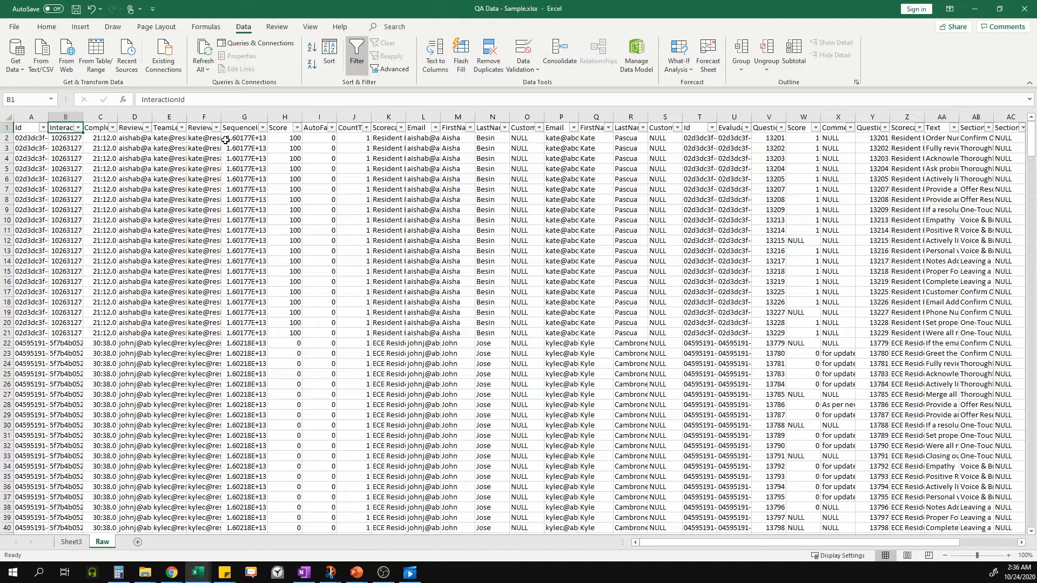
left_click(98, 128)
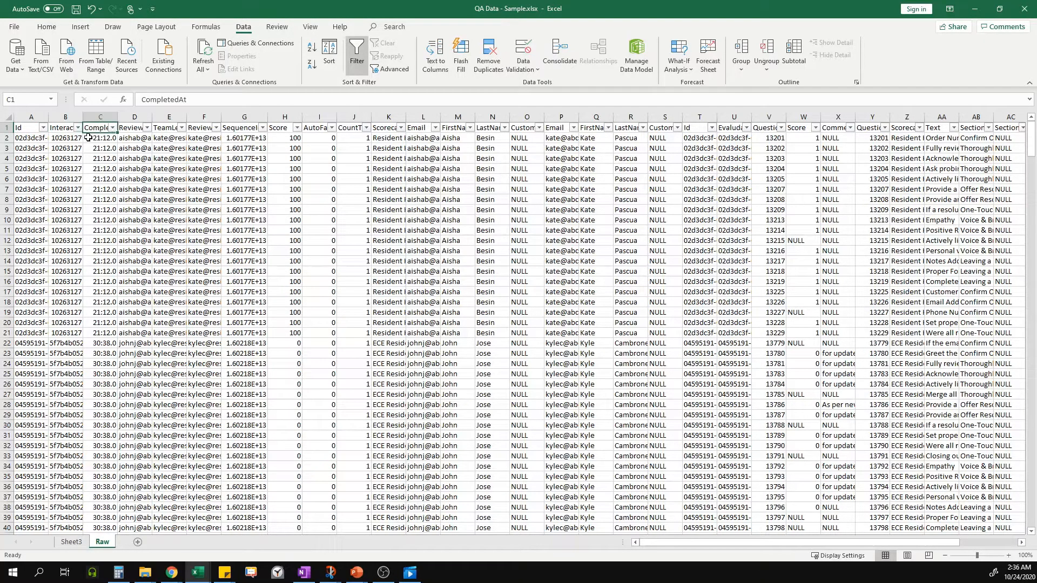
left_click(88, 139)
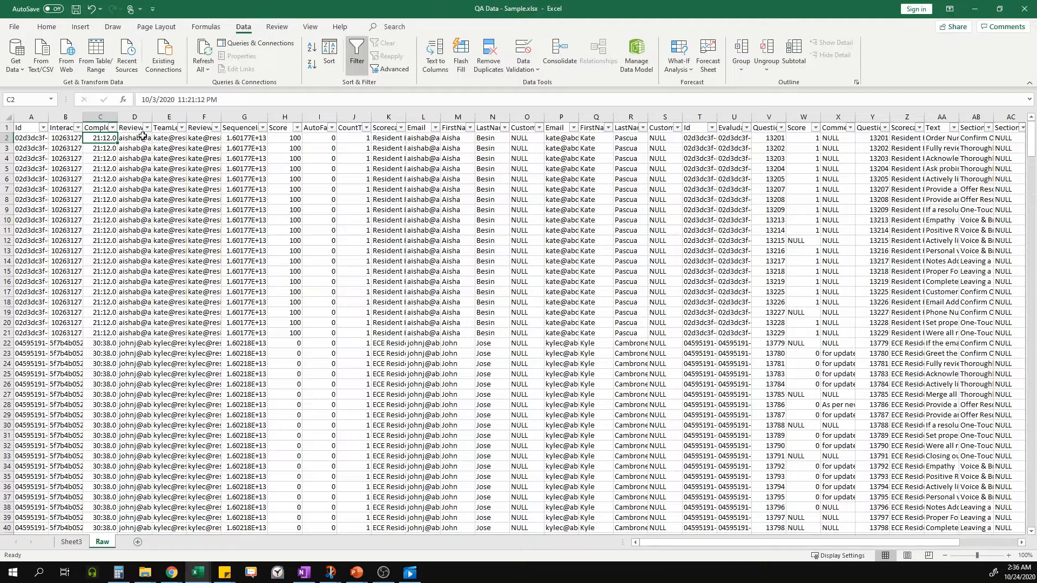
left_click(280, 118)
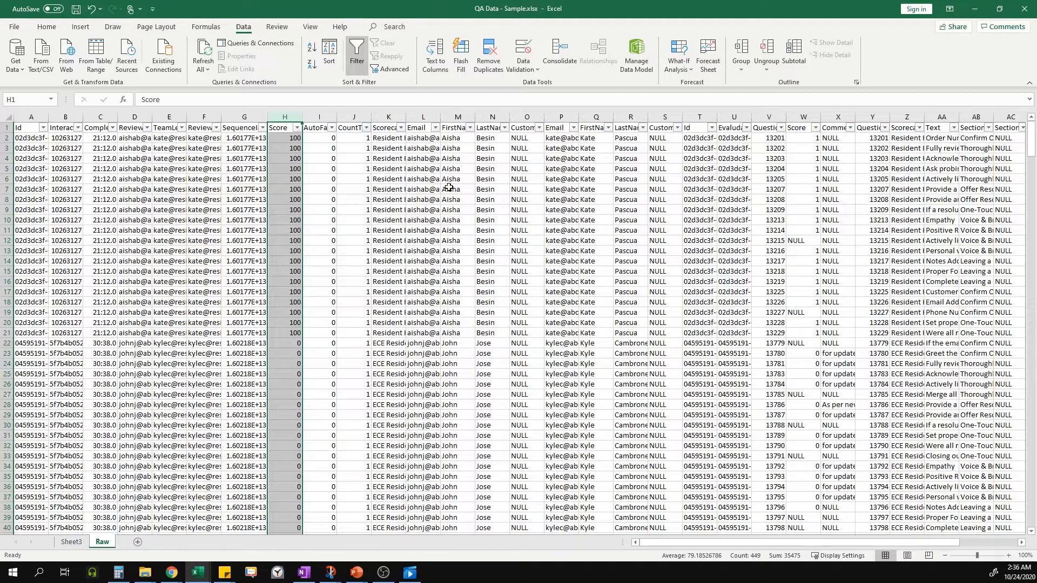
left_click_drag(444, 128, 481, 128)
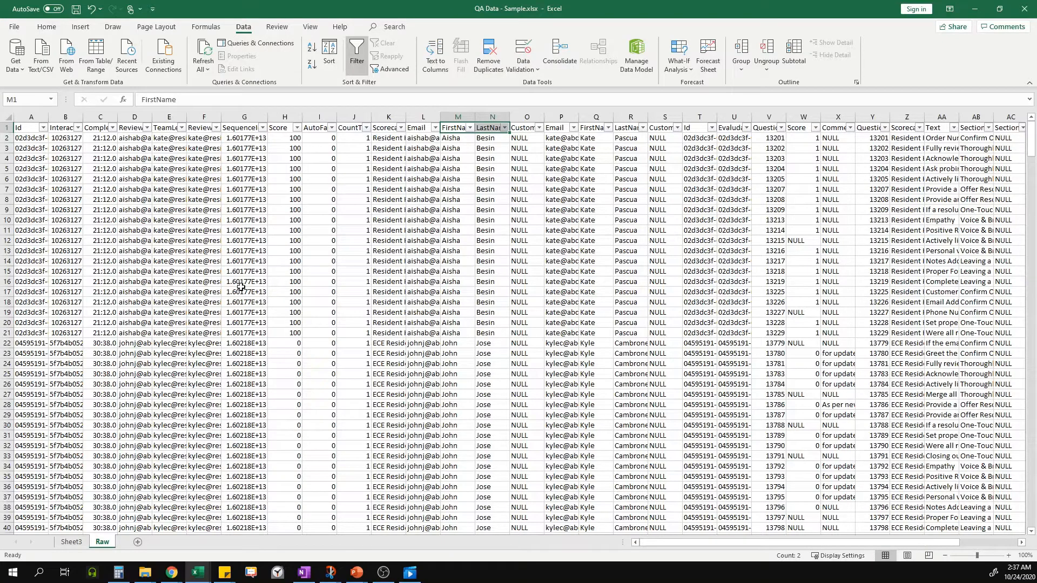
Insert a new column before the Id column and title it Date in cell A1
left_click(33, 118)
right_click(33, 117)
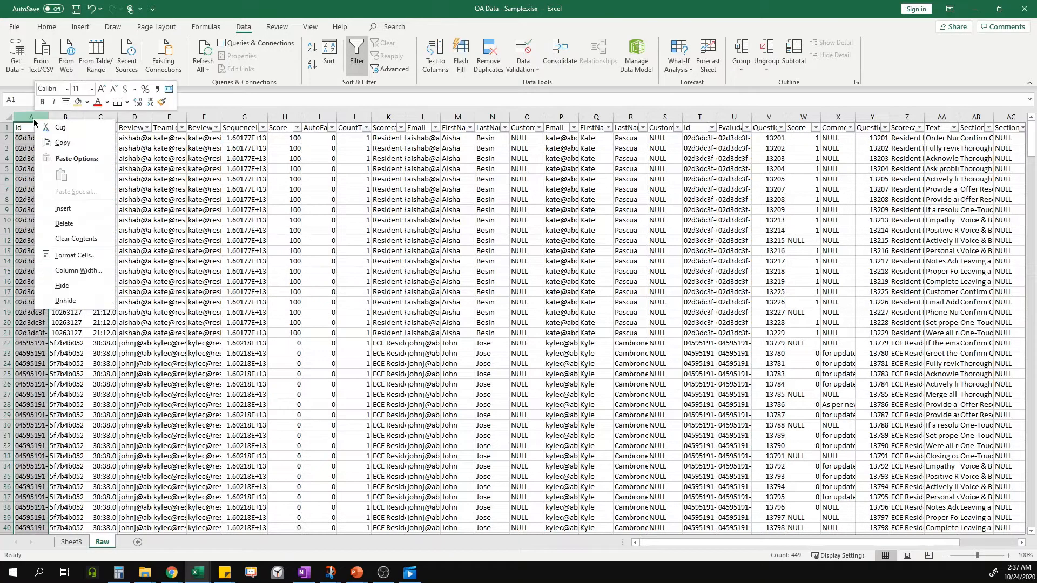
key("Escape")
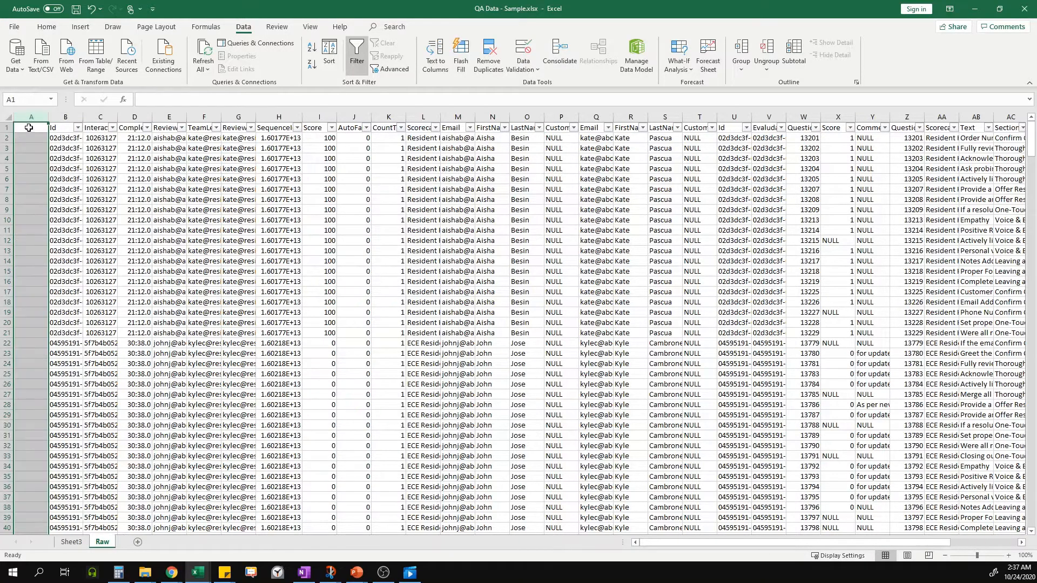
left_click(29, 128)
type("Date")
left_click(73, 179)
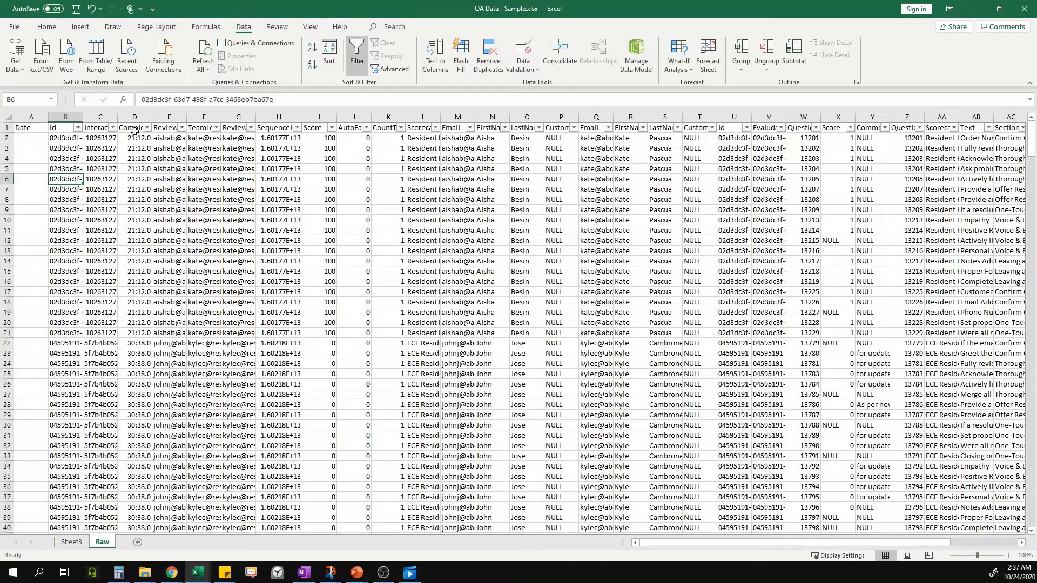
Enter =INT(D2) in cell A2 to extract the date part of the CompletedAt timestamp
left_click(135, 129)
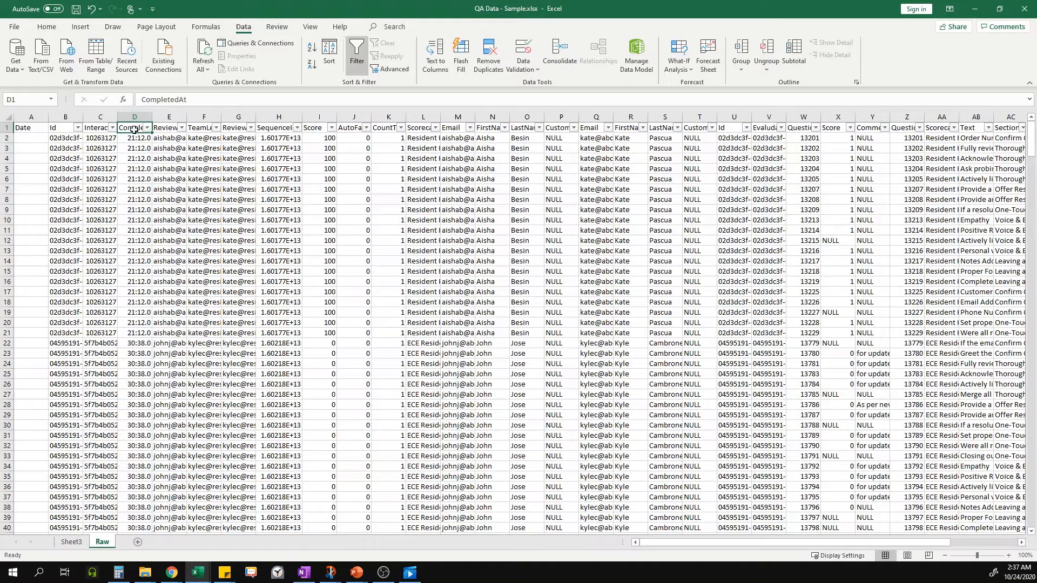
left_click(134, 140)
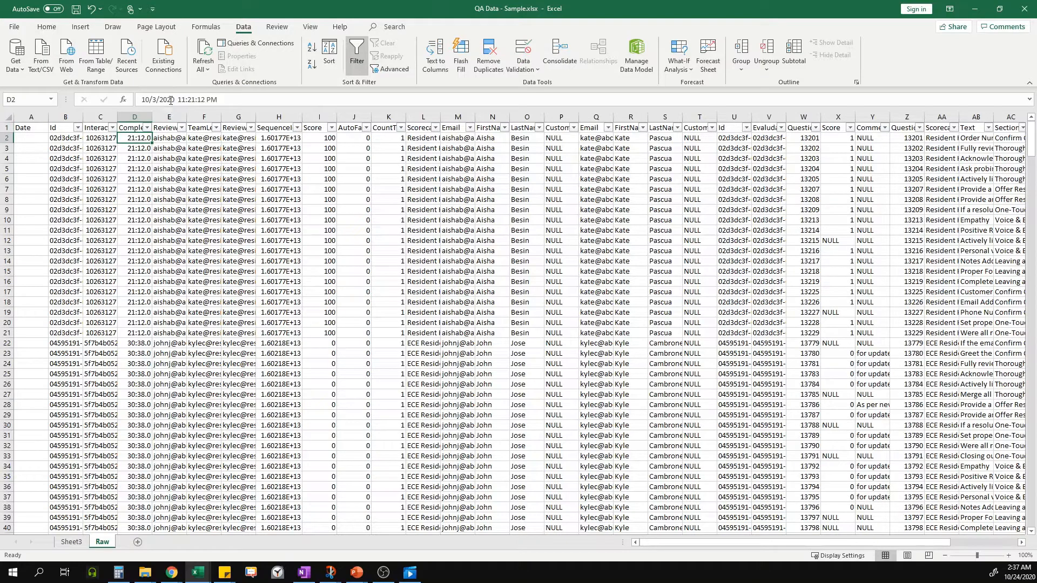
left_click(29, 137)
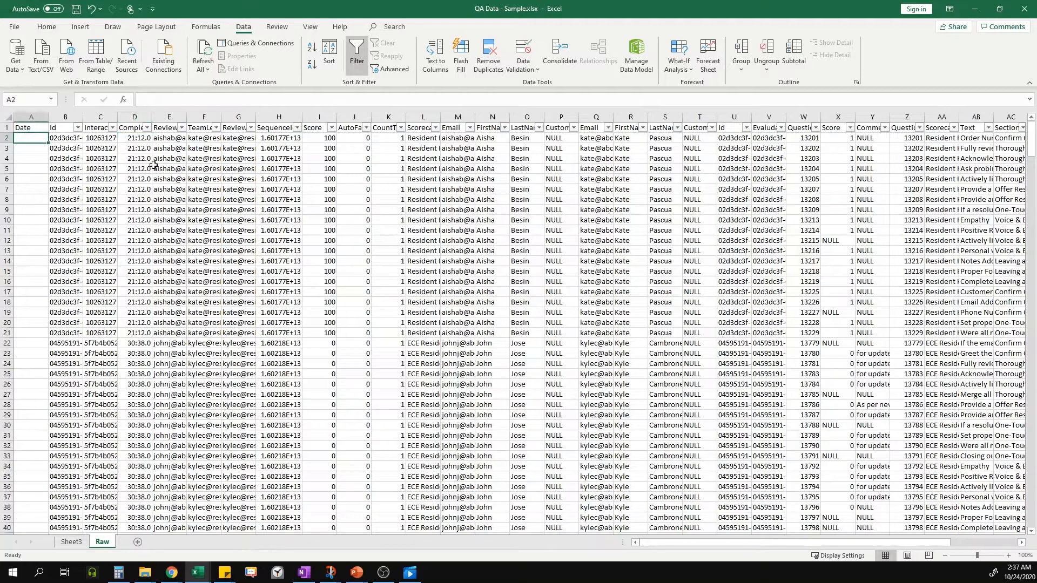
type("=int")
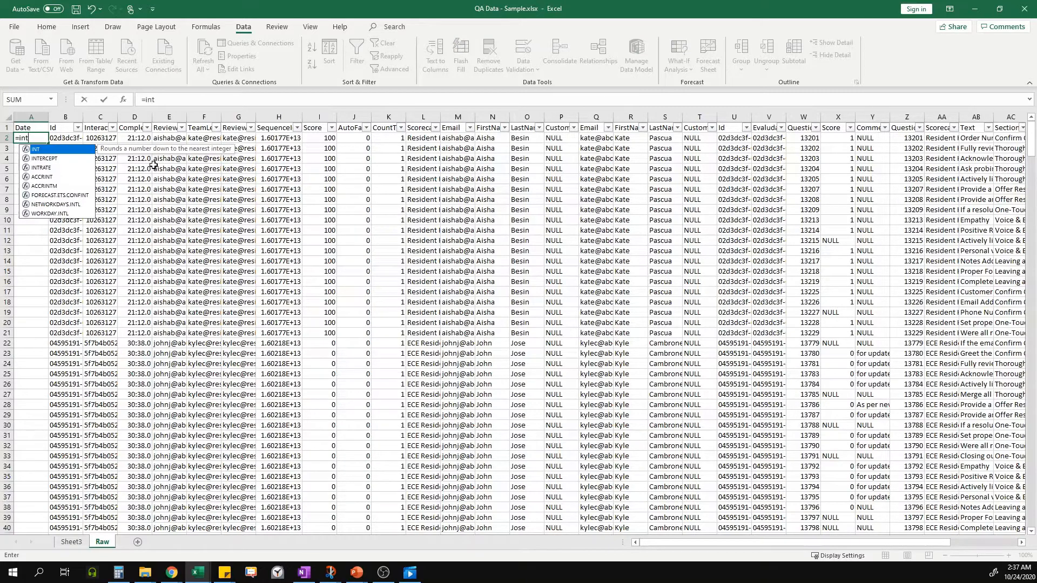
type("(")
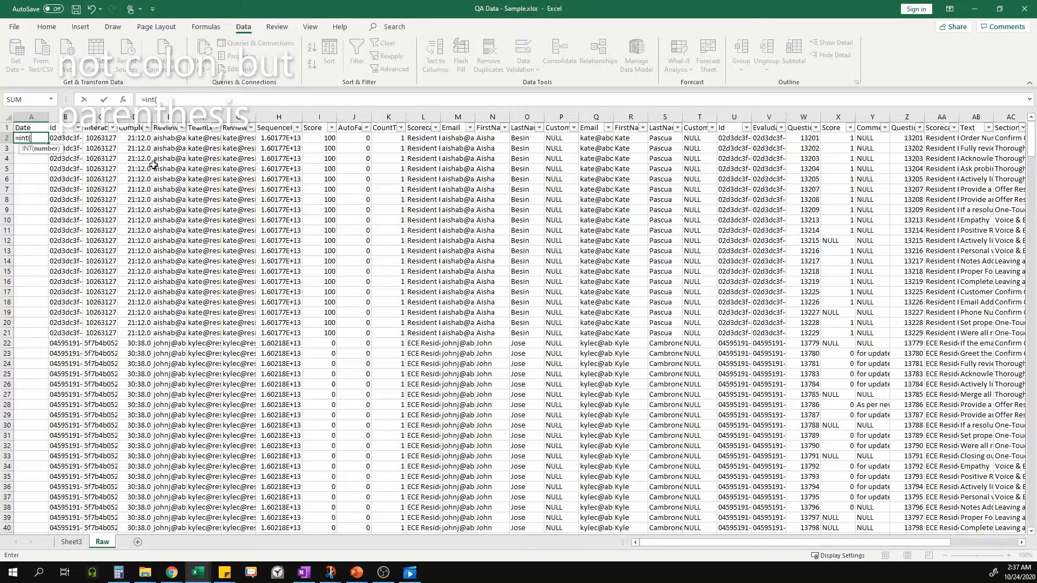
left_click(129, 136)
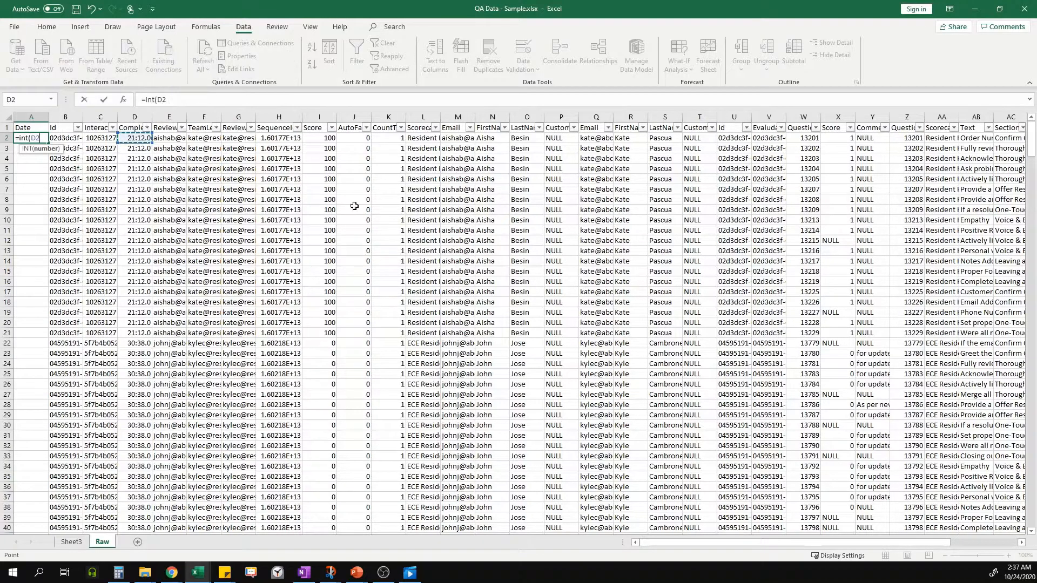
key("Return")
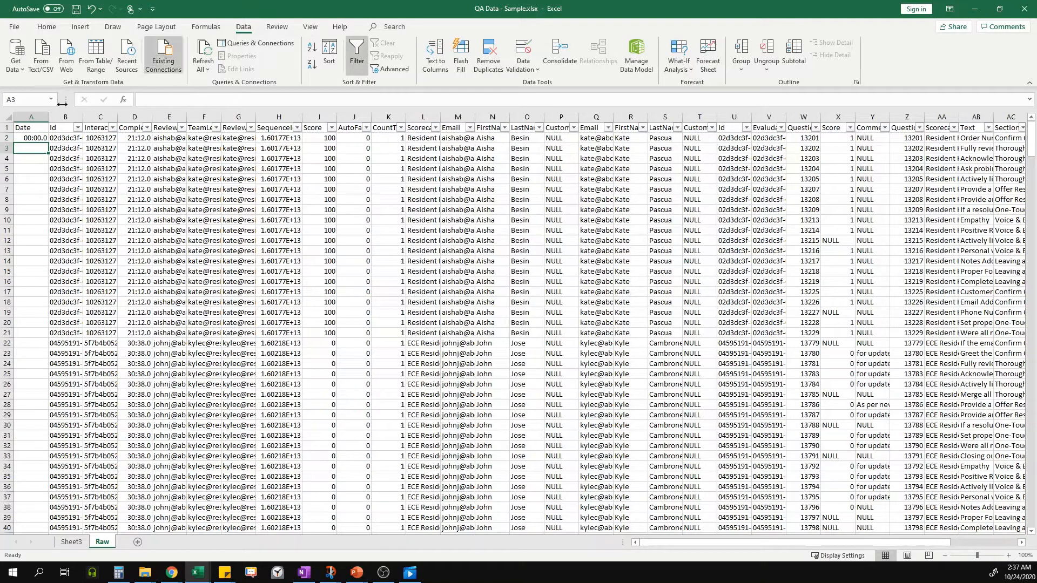
Format cell A2 as a date of type *3/14/2012 and autofit the width of column A
left_click(23, 137)
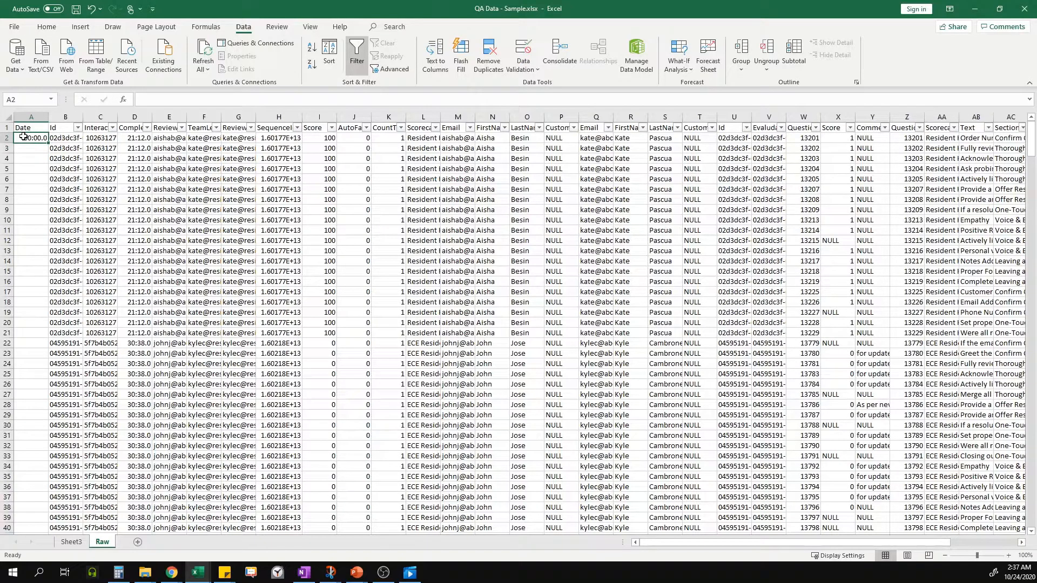
right_click(23, 137)
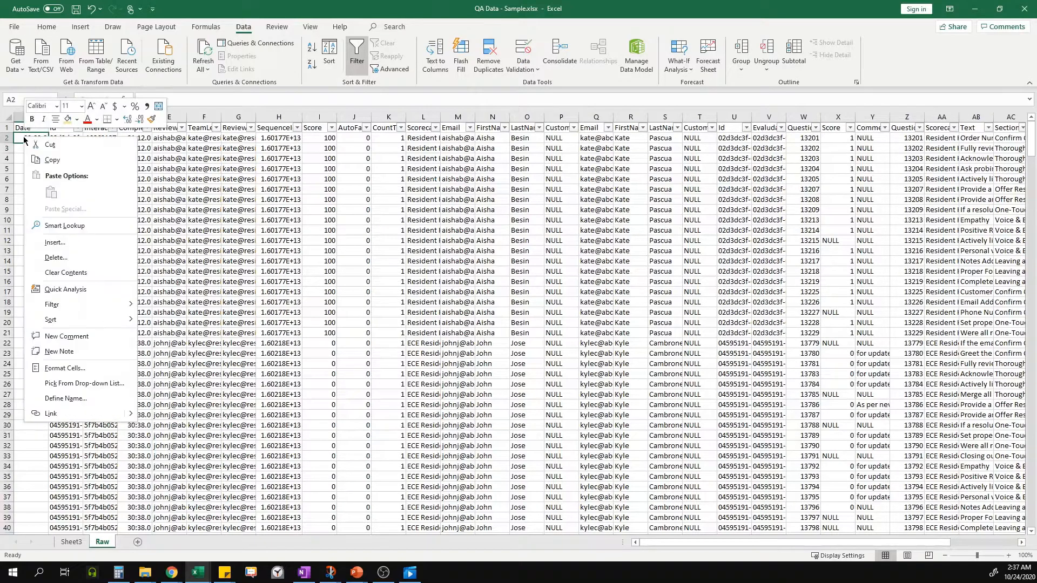
left_click(65, 369)
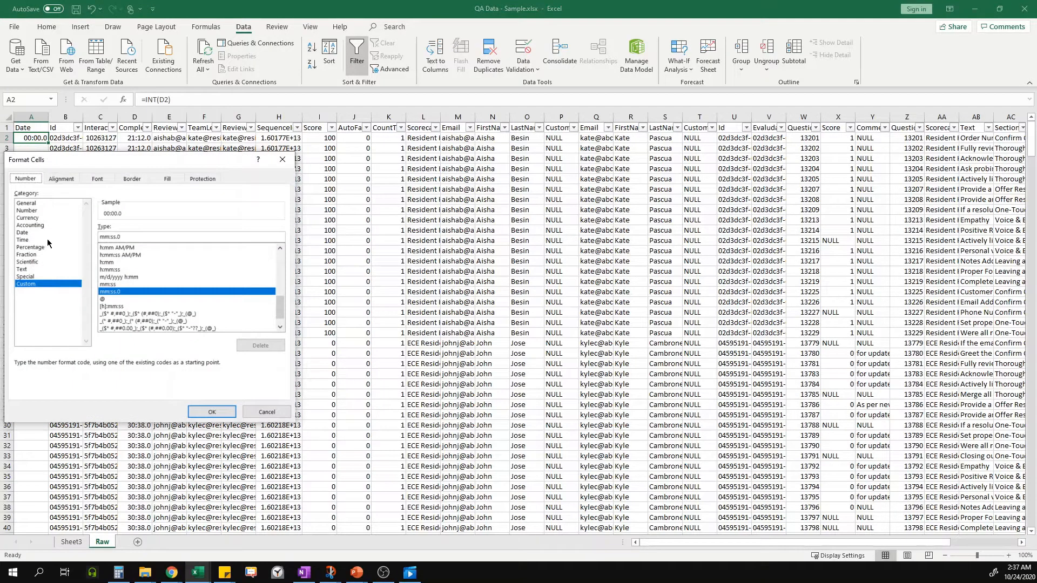
left_click(24, 233)
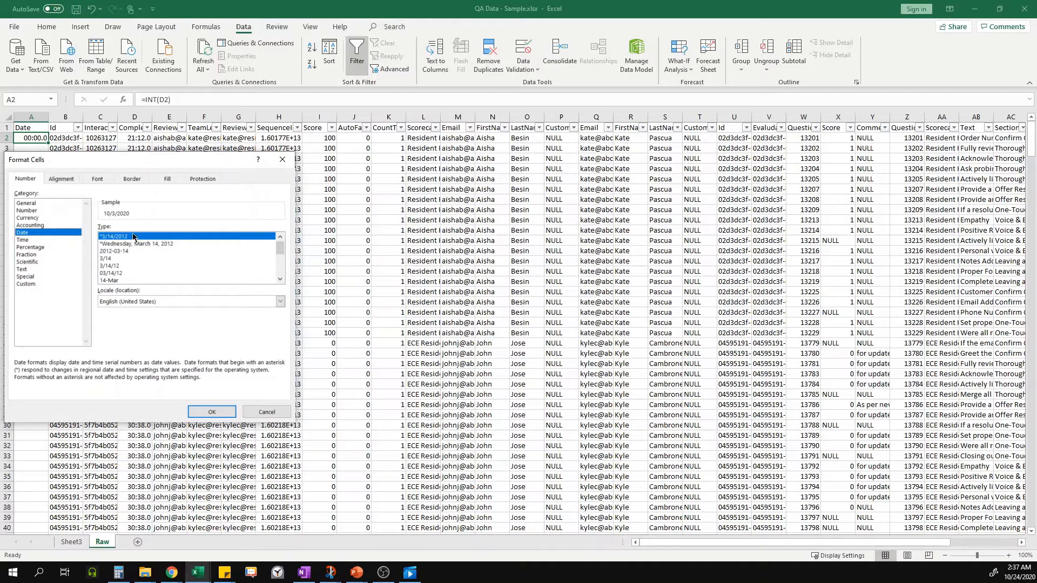
left_click(211, 412)
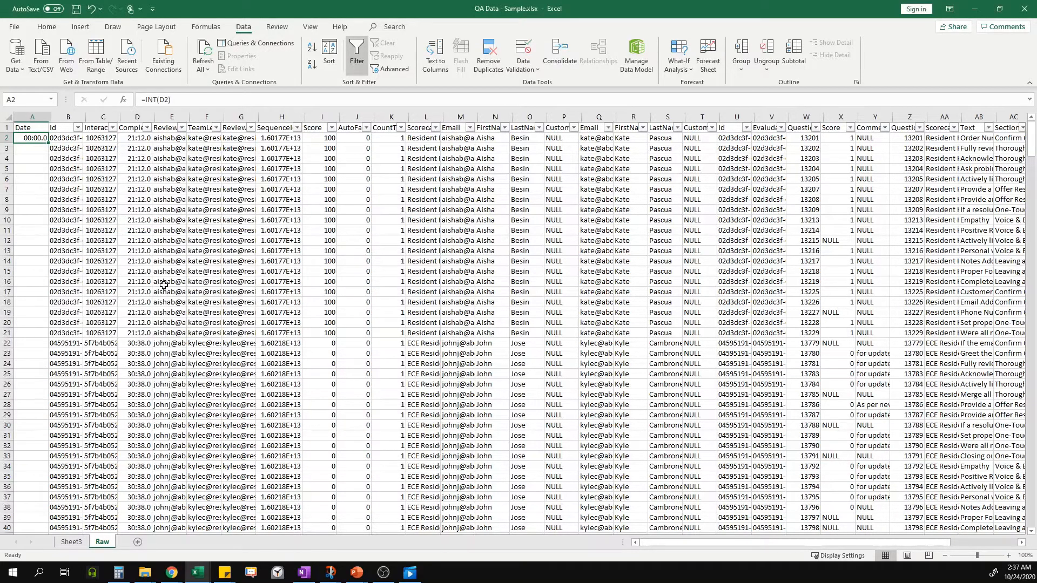
double_click(52, 118)
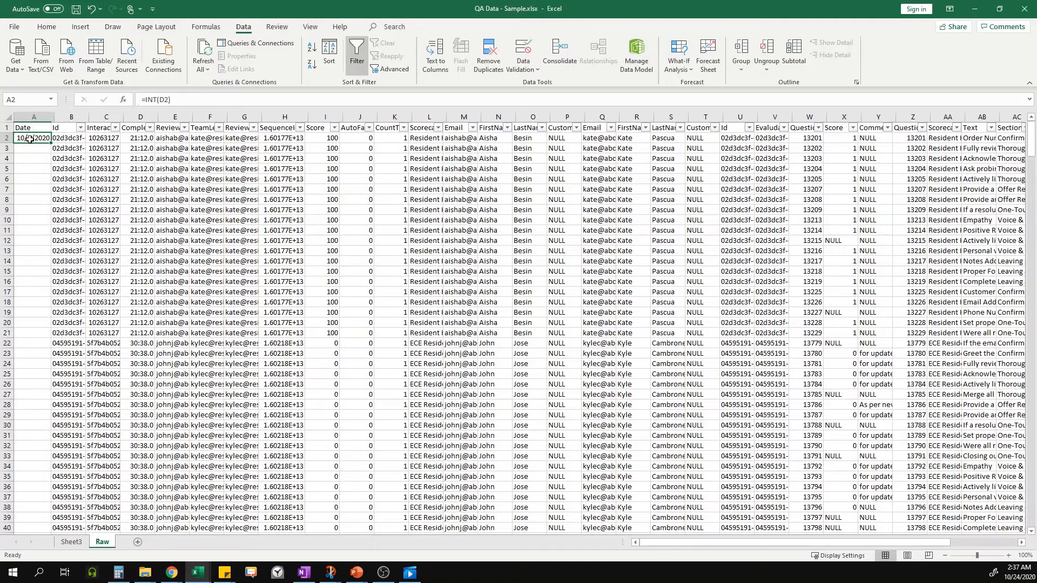
Compare the date in A2 with the CompletedAt timestamp in D2, and check how far down the Id column's data extends
left_click(108, 139)
left_click(136, 138)
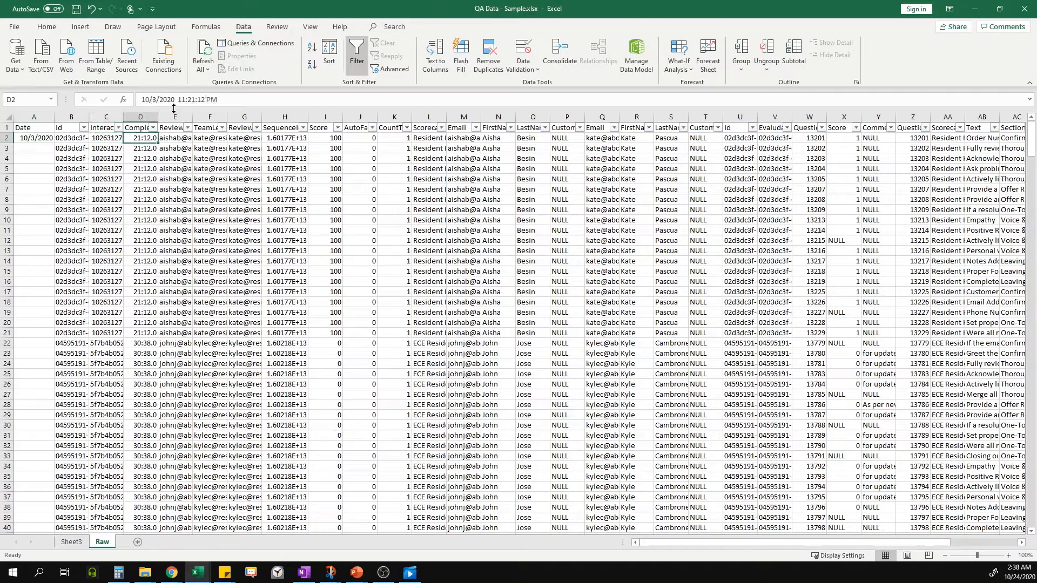
left_click(34, 136)
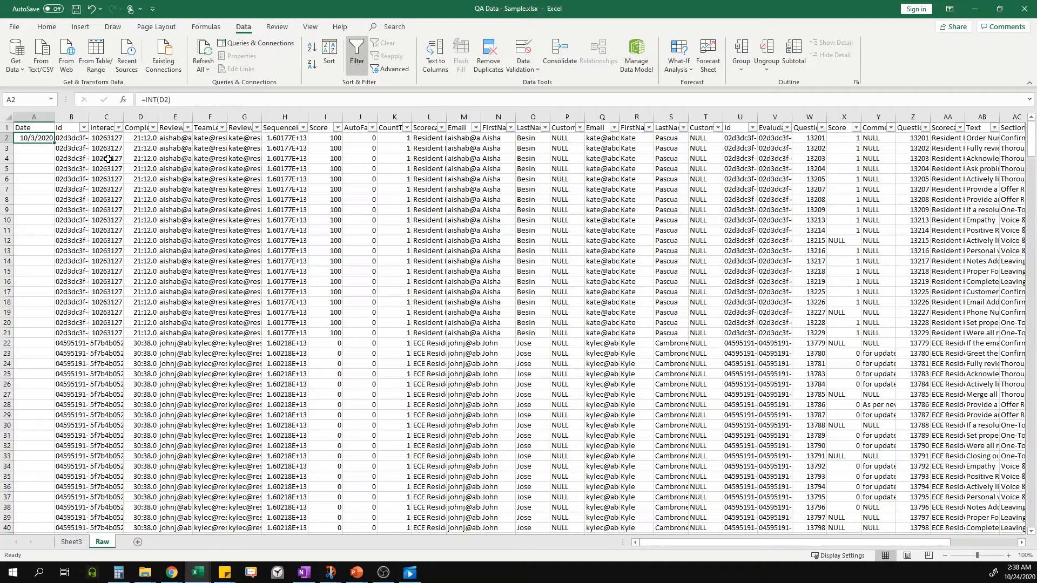
key("Right")
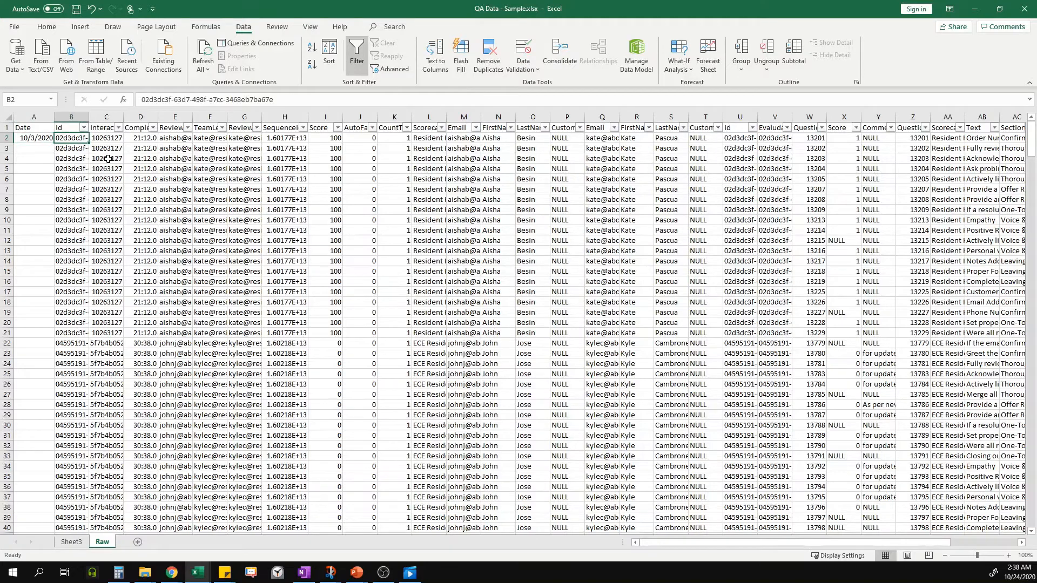
key("ctrl+Down")
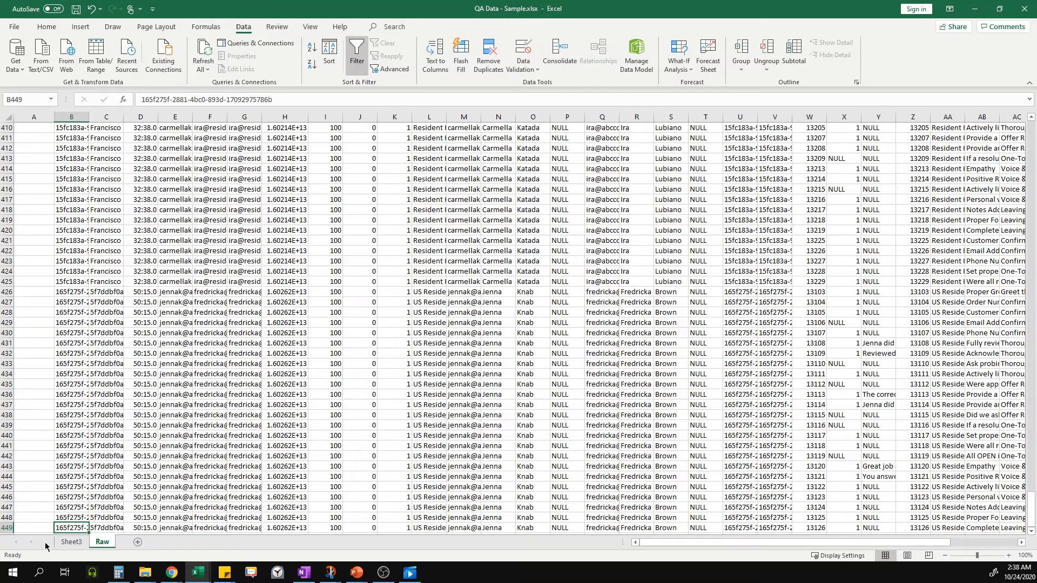
key("ctrl+Up")
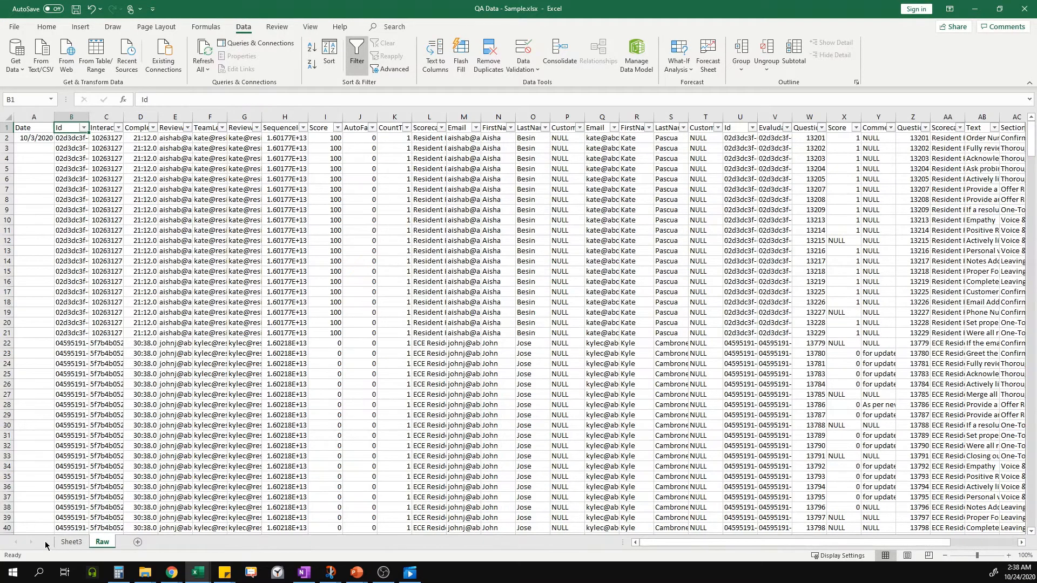
left_click(7, 127)
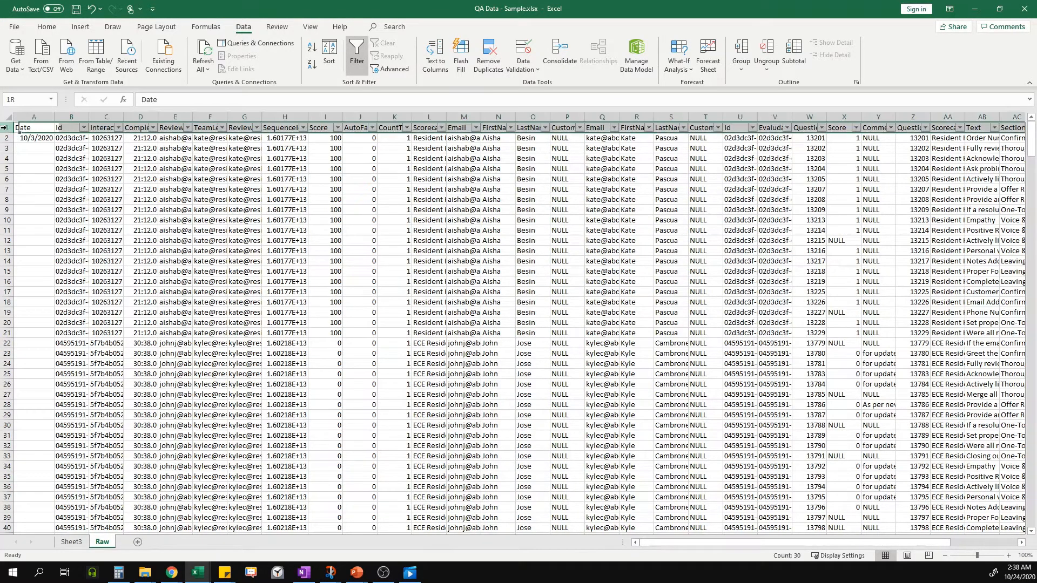
left_click(39, 152)
Fill the INT formula from A2 down the Date column to the last data row and check the column's end
left_click(38, 138)
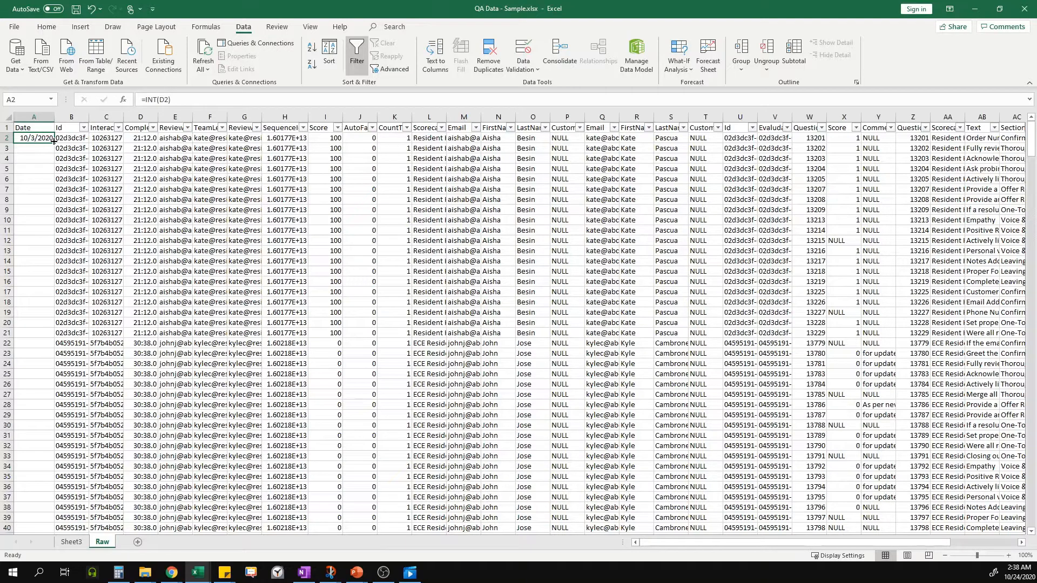
double_click(54, 142)
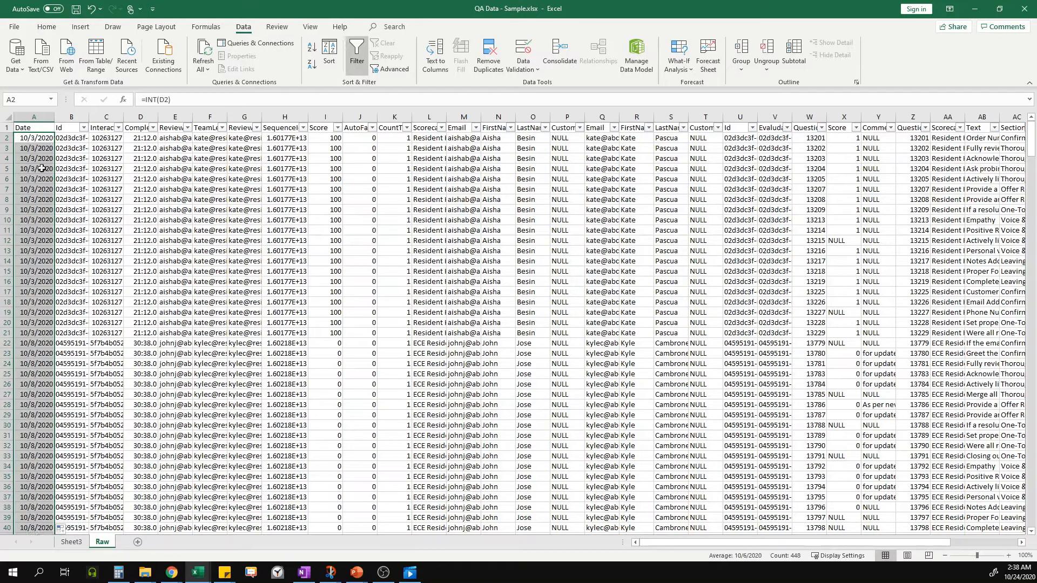
left_click(45, 138)
key("ctrl+Down")
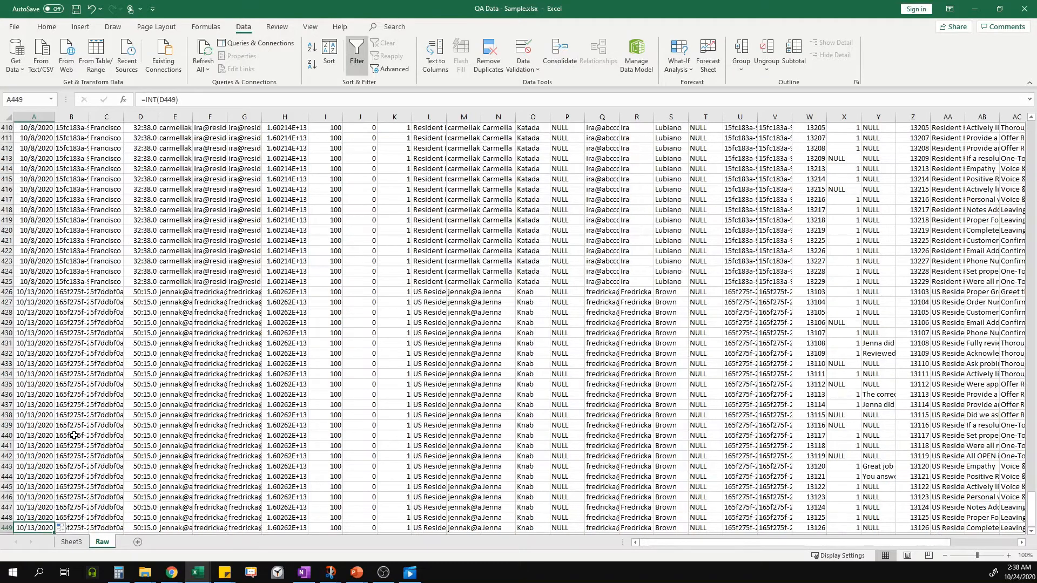
scroll(59, 476, "down", 2)
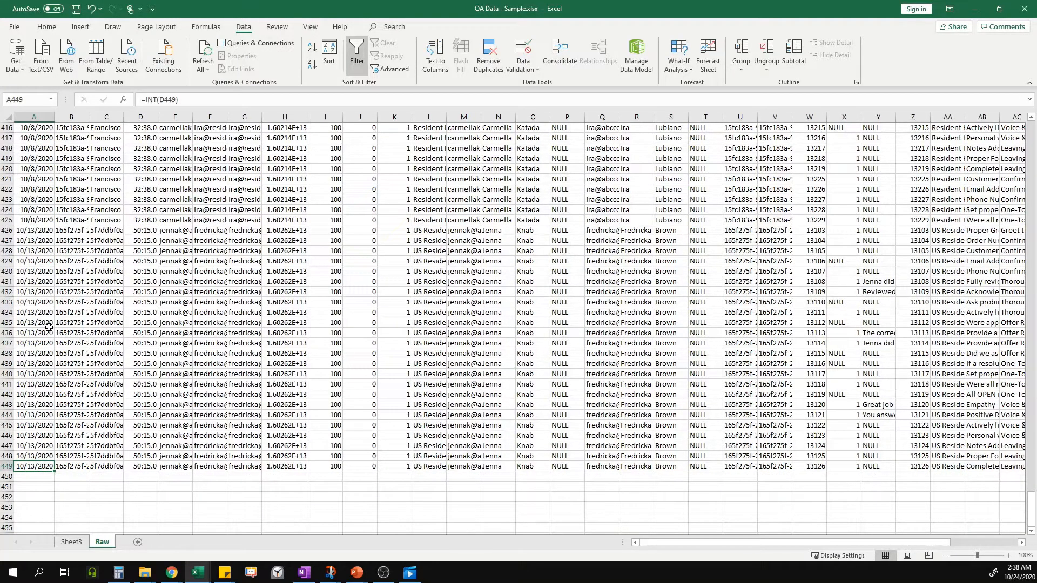
key("ctrl+Up")
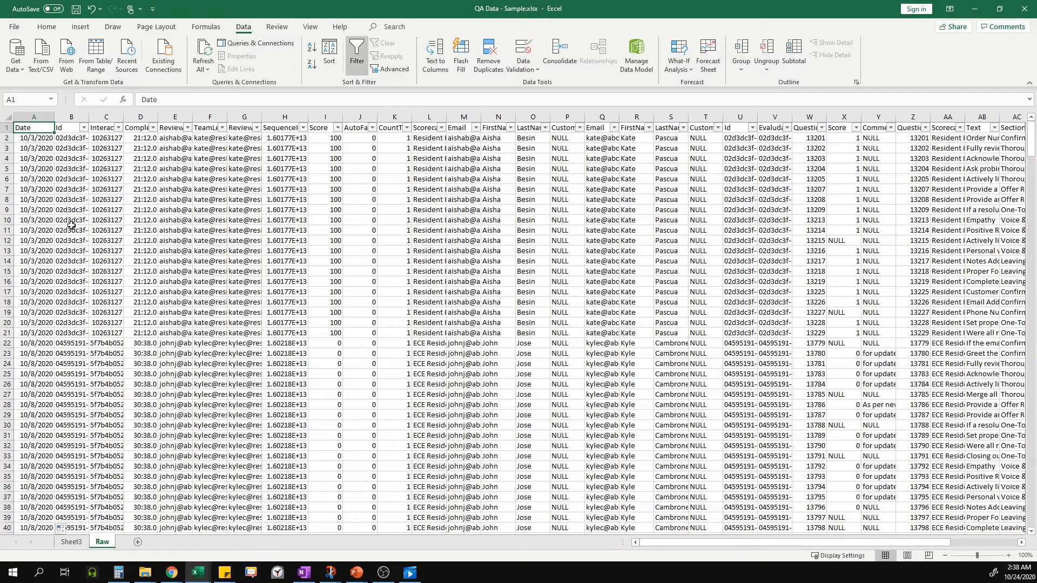
Apply a light gold fill colour to the entire Date column A
left_click(33, 117)
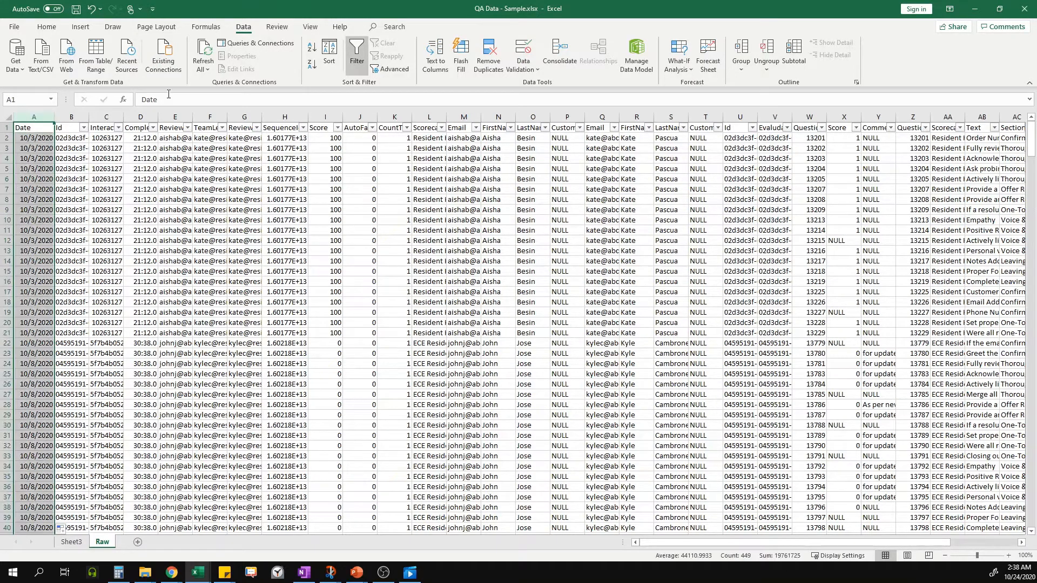
left_click(47, 27)
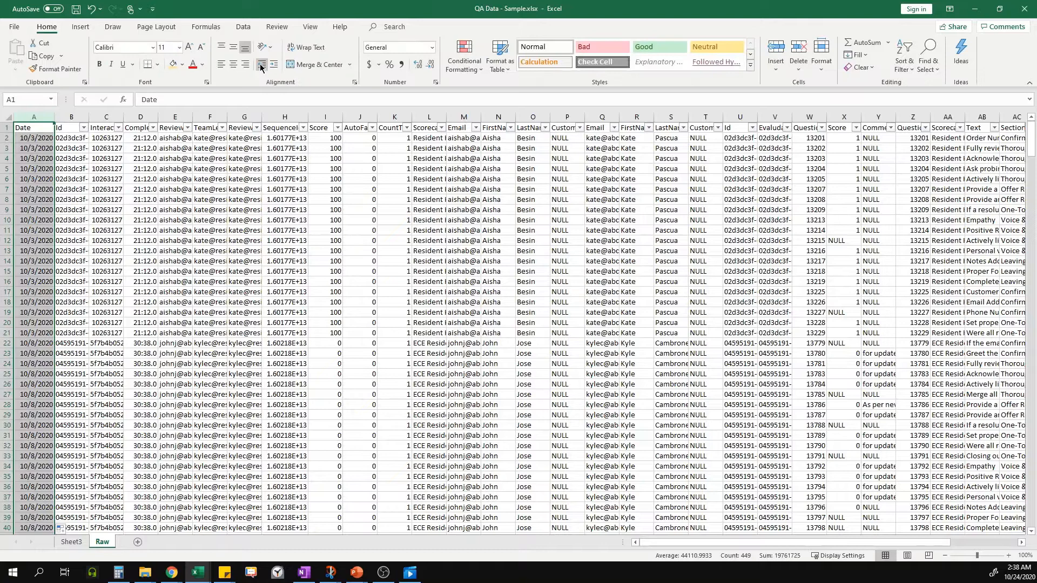
left_click(173, 66)
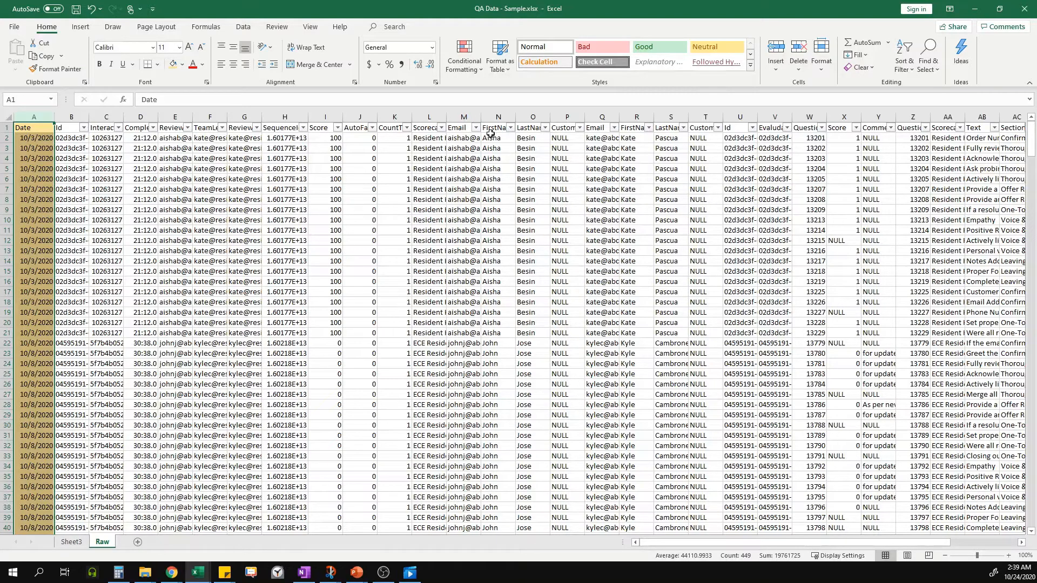
Insert a blank column between the Date and Id columns of the Raw sheet
left_click_drag(489, 129, 521, 129)
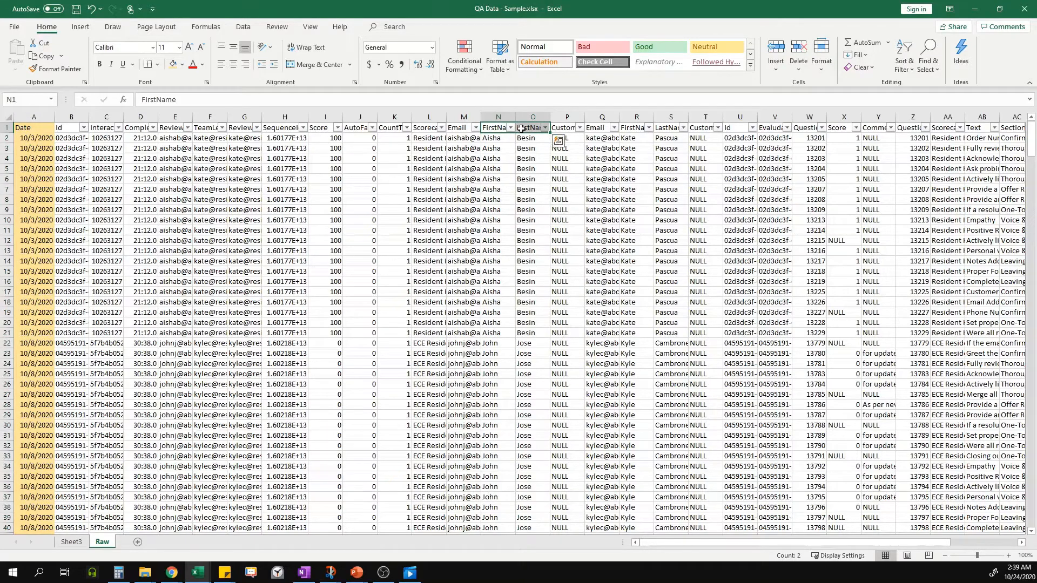
left_click(65, 115)
right_click(65, 115)
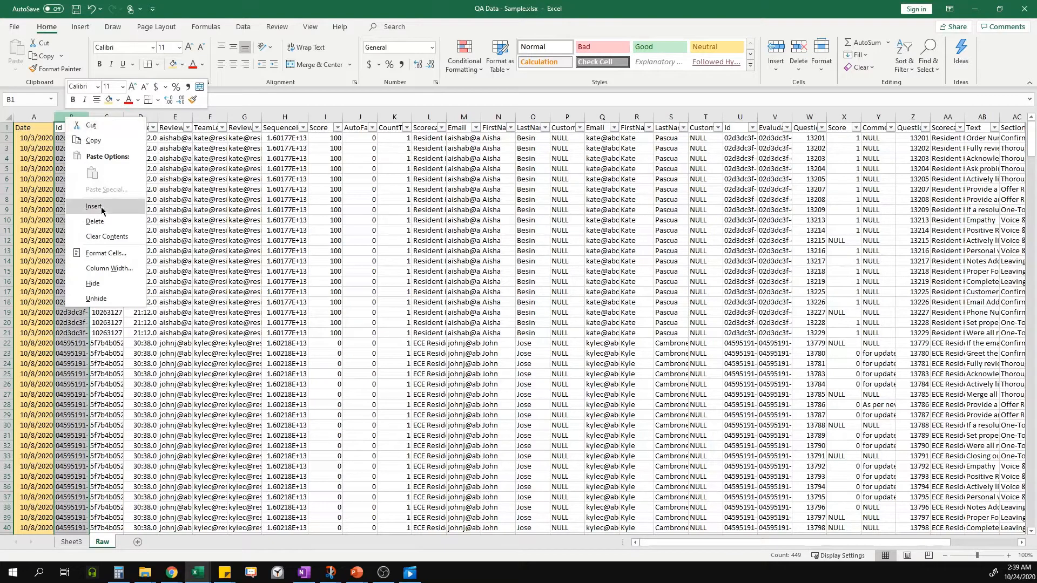
key("Escape")
key("ctrl+shift+plus")
Enter the header Agent Name in cell B1 and autofit the width of column B
left_click(64, 128)
type("Agent")
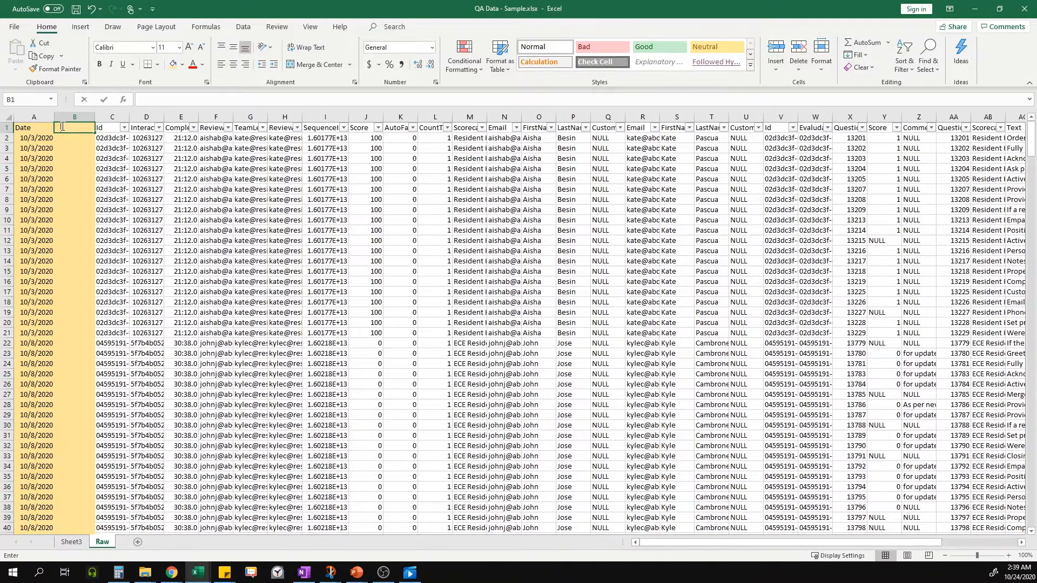
type(" M")
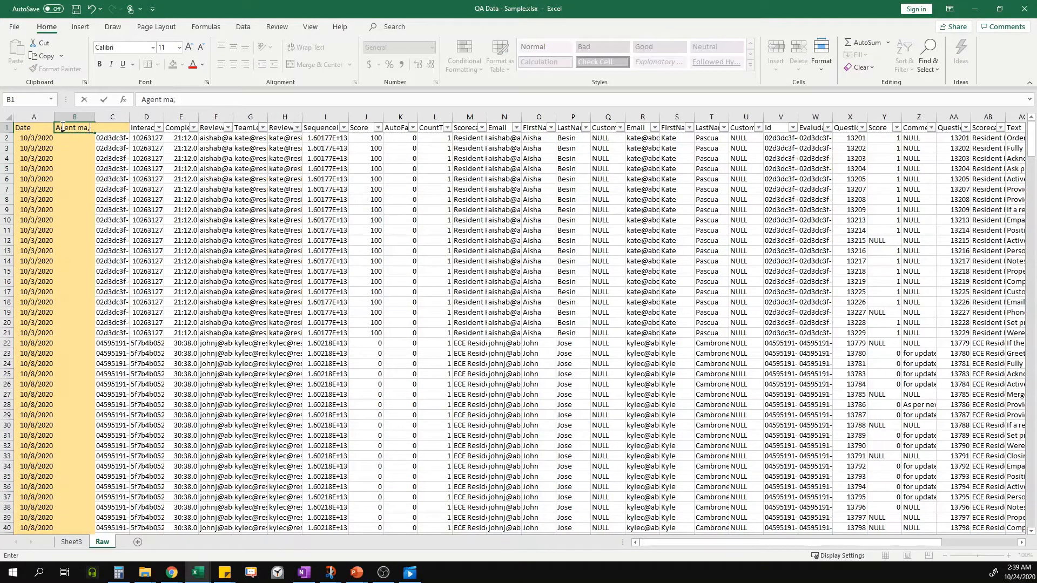
key("BackSpace")
type("Ma")
key("BackSpace")
key("BackSpace")
type("ma,e")
key("BackSpace")
key("BackSpace")
key("BackSpace")
type("Name")
key("Return")
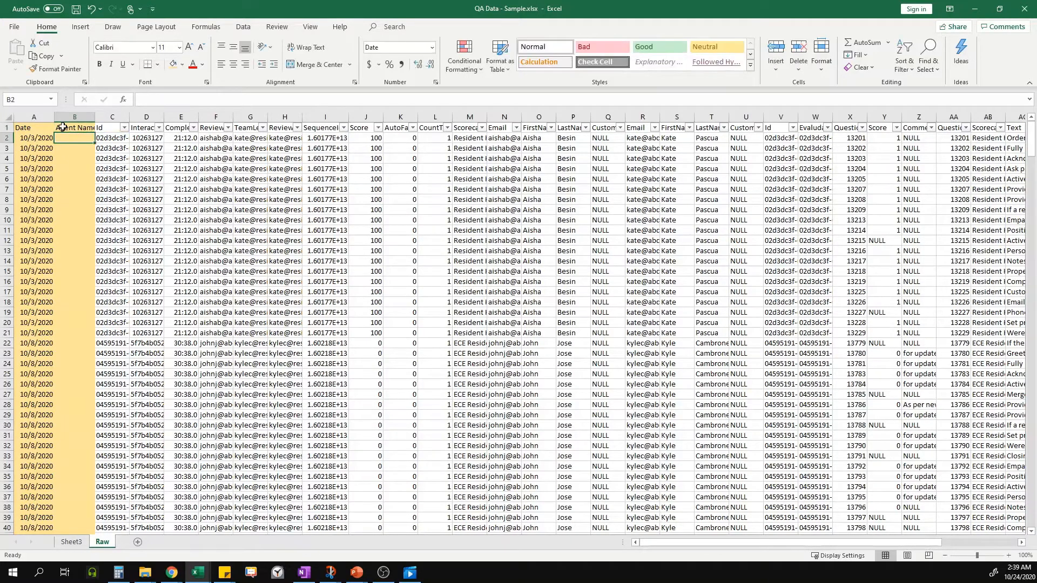
double_click(95, 117)
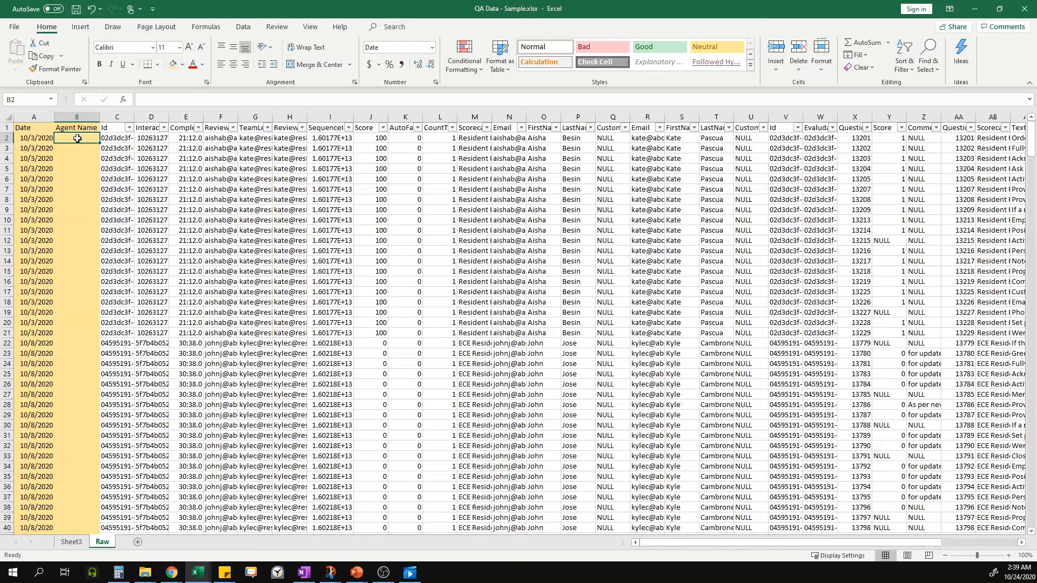
Enter =O2&P2 in cell B2 to join the agent's first and last name
type("=")
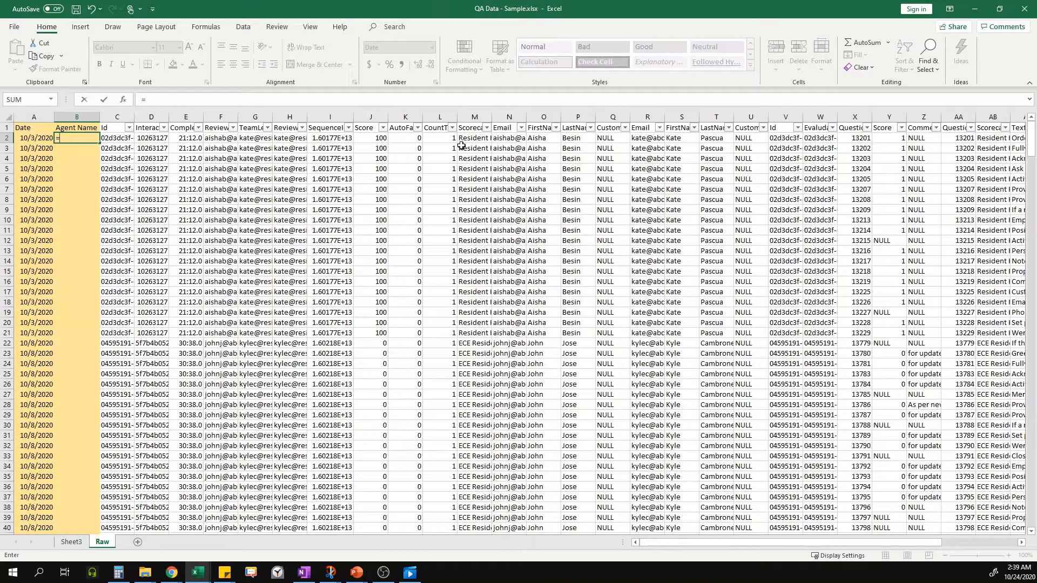
left_click(534, 138)
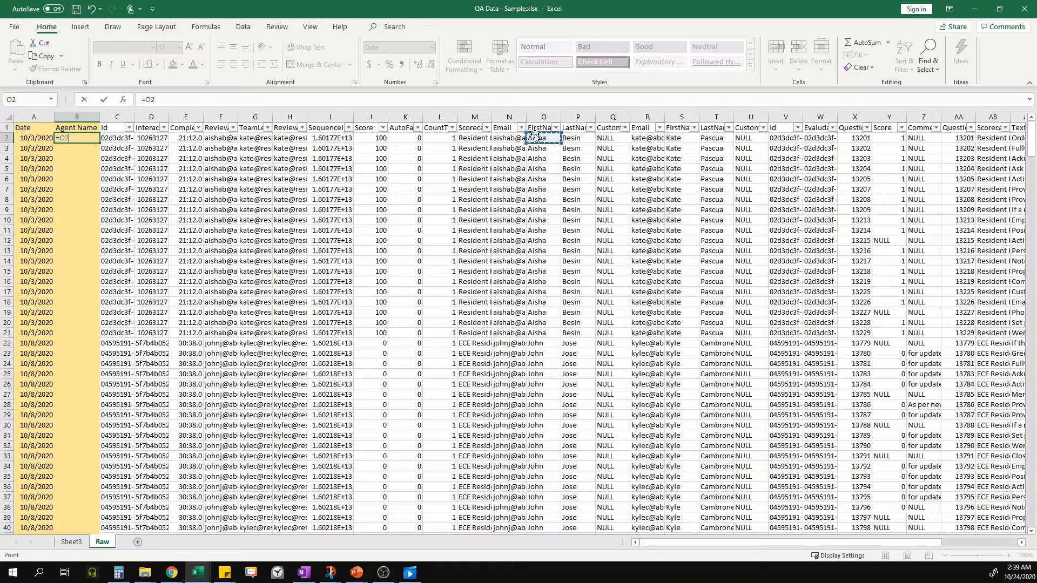
type("&")
left_click(577, 138)
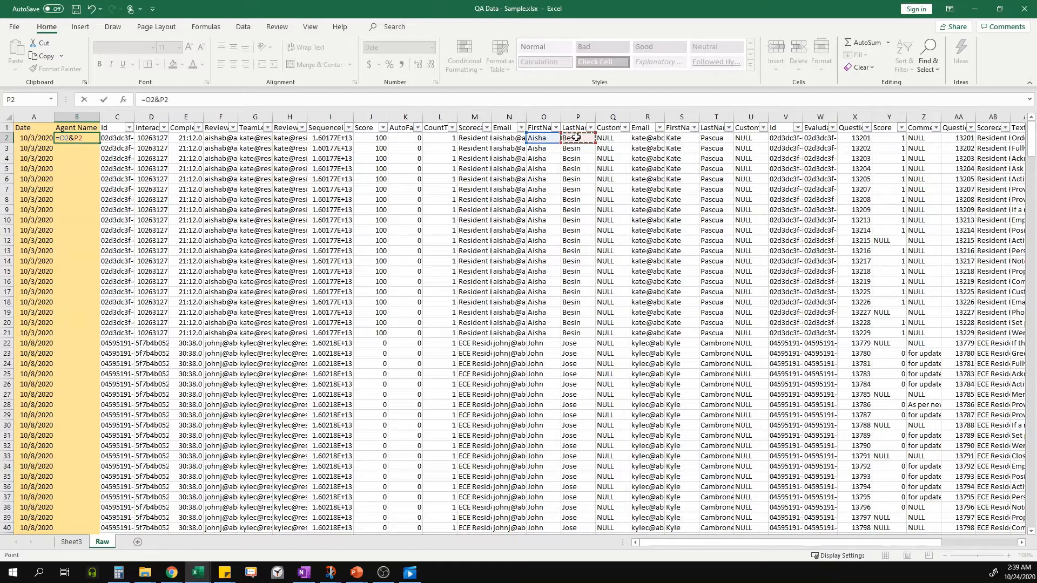
key("Return")
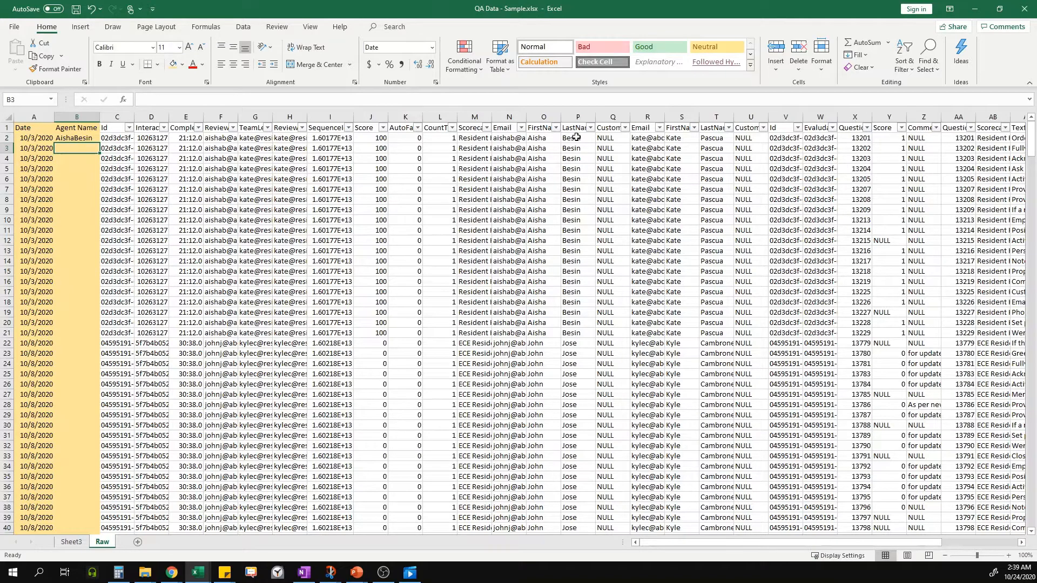
Change the formula in B2 to =O2&" "&P2 and fill it down the Agent Name column to the last data row
left_click(69, 137)
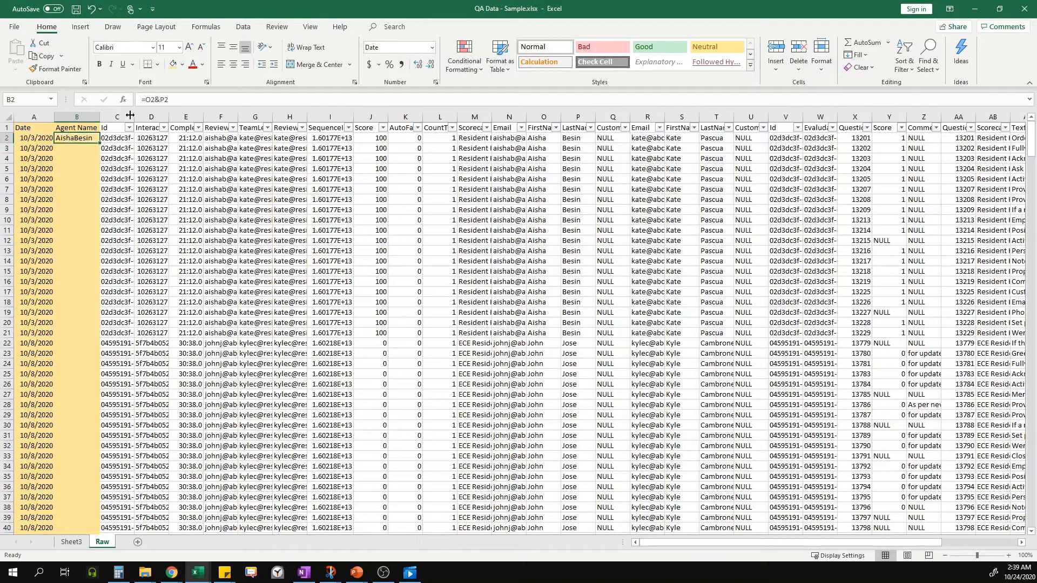
left_click(158, 100)
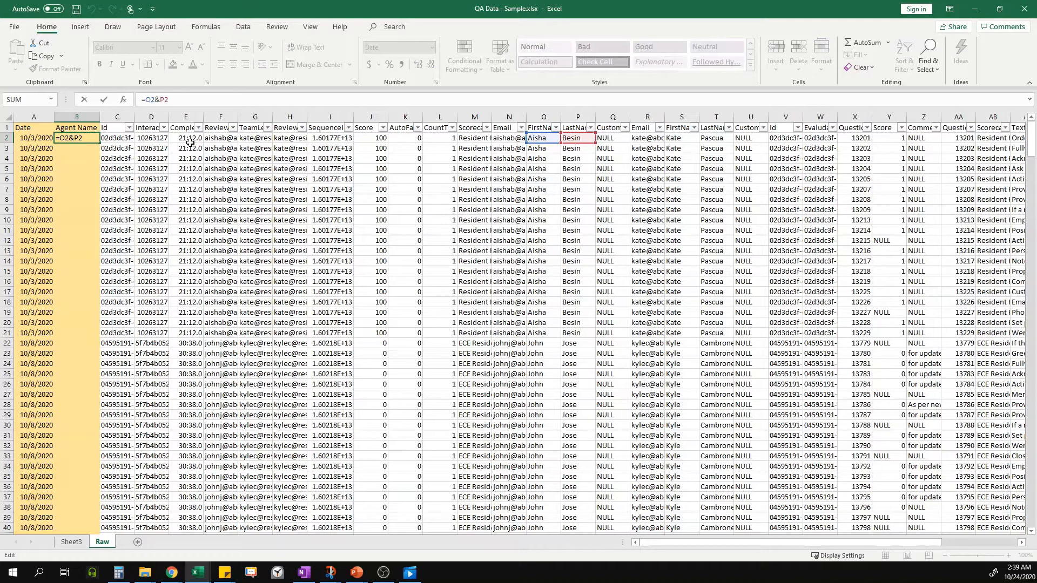
type("\"")
type("\"&")
key("Return")
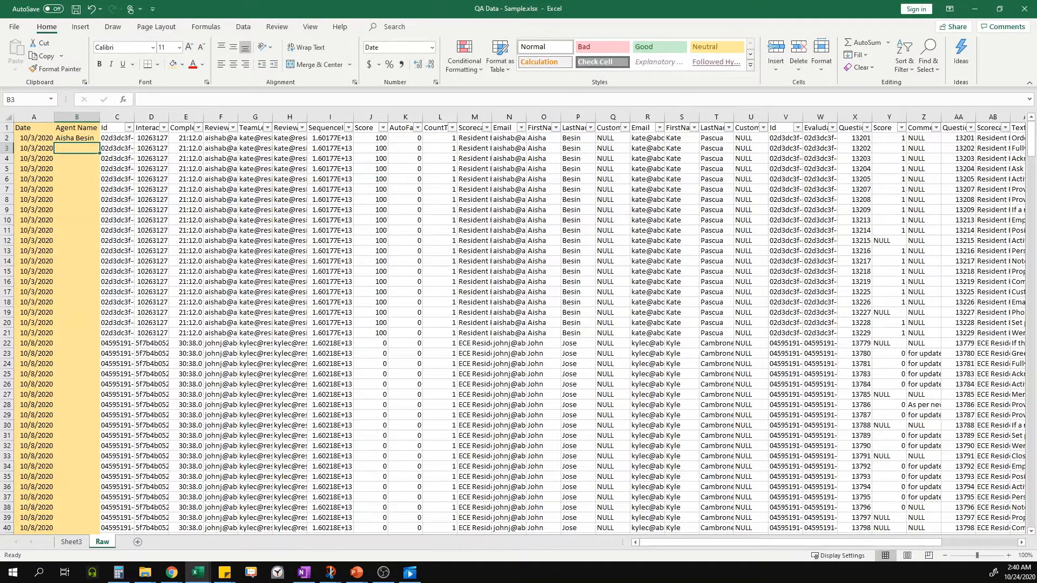
left_click(76, 137)
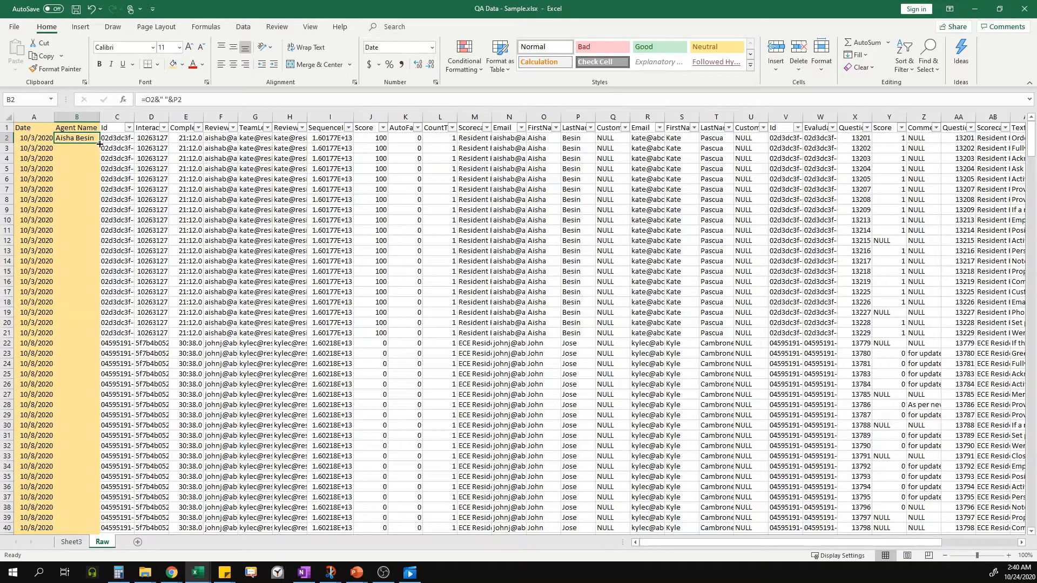
double_click(100, 143)
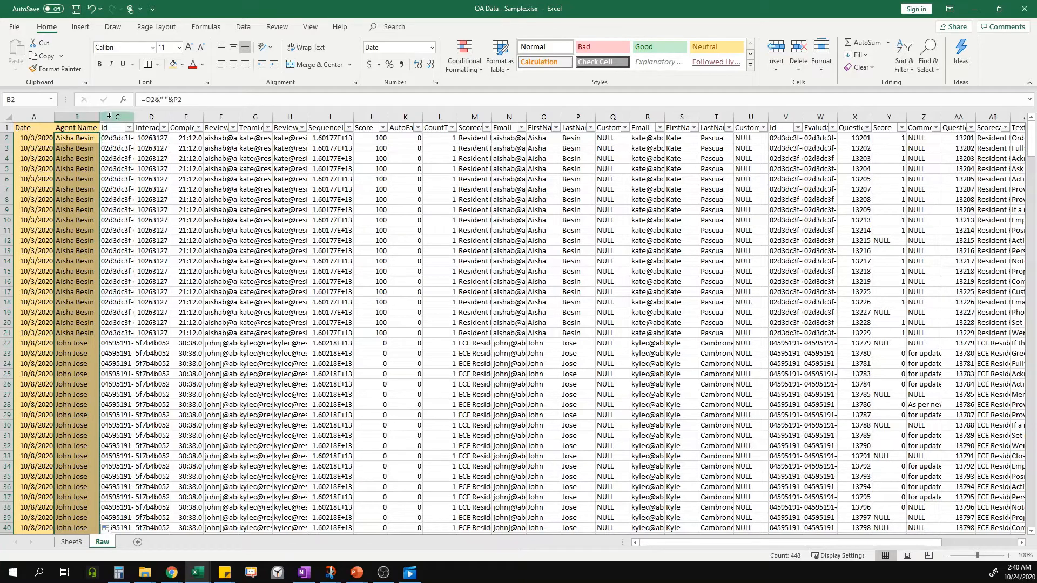
Insert a blank column before the Id column and enter the header Team in cell C1
right_click(110, 116)
left_click(127, 209)
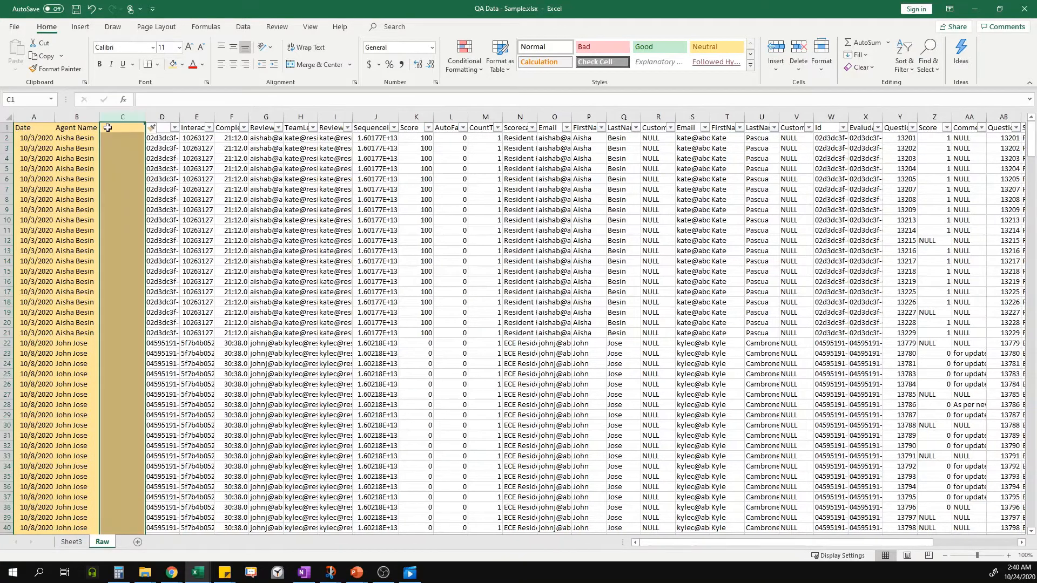
type("Team")
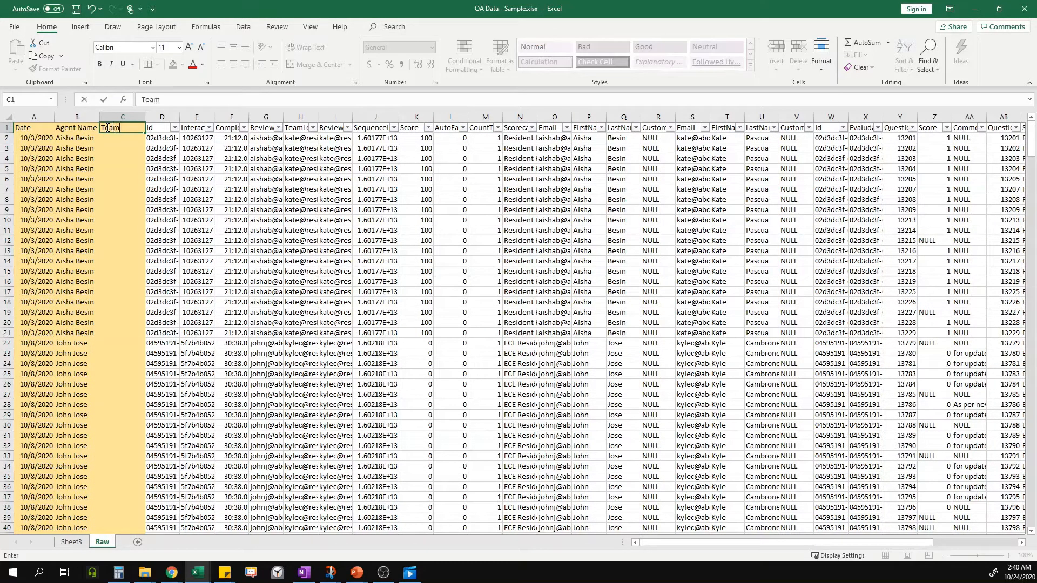
key("Return")
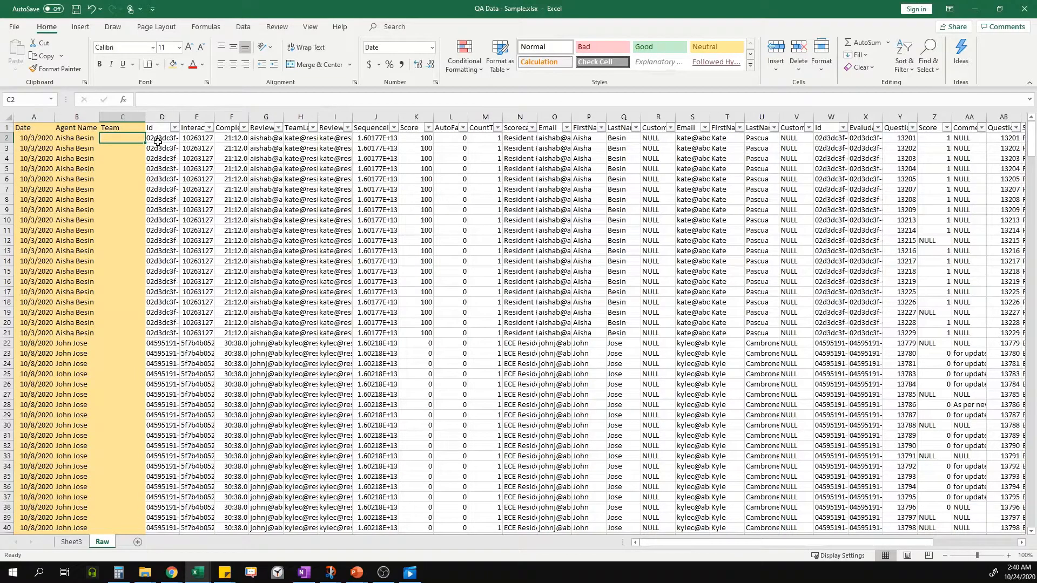
Add a new worksheet after Raw and rename it Lookup Table
left_click(137, 542)
right_click(137, 542)
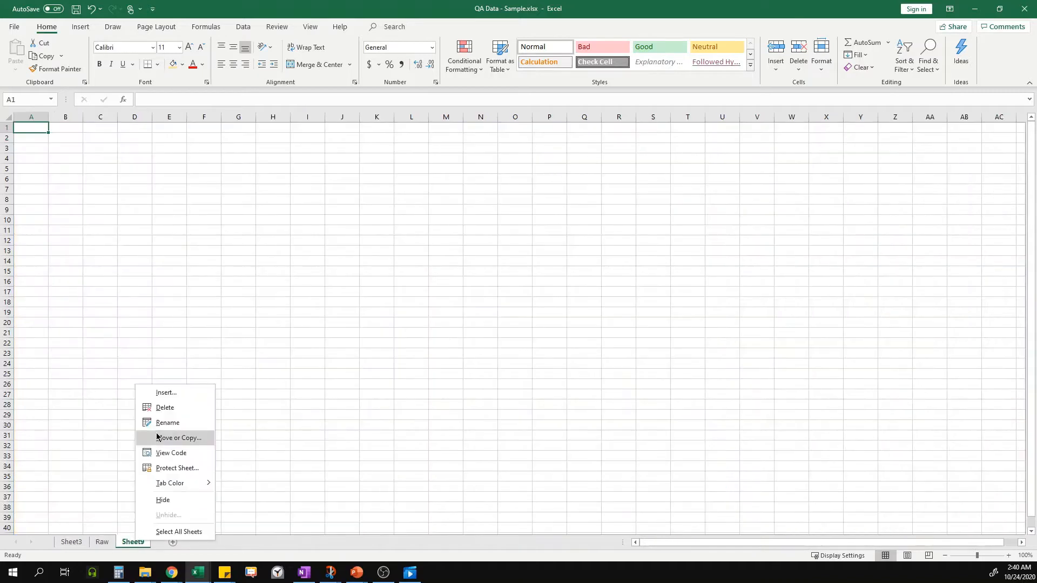
left_click(166, 422)
type("Look")
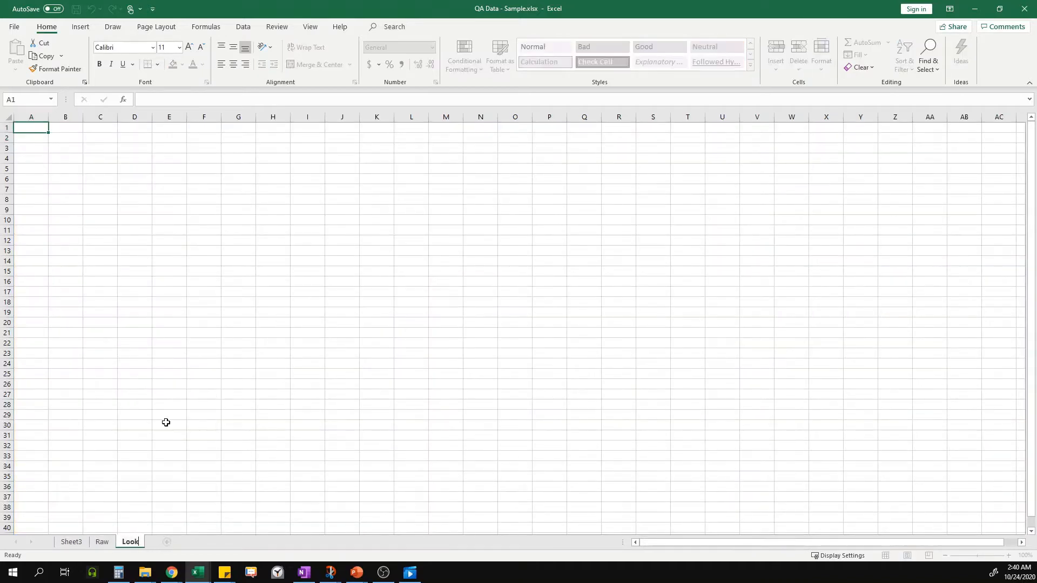
type("up Table")
left_click(165, 422)
Copy the Raw sheet's Agent Name column into Lookup Table from cell A1 as values only, and autofit column A
left_click(102, 542)
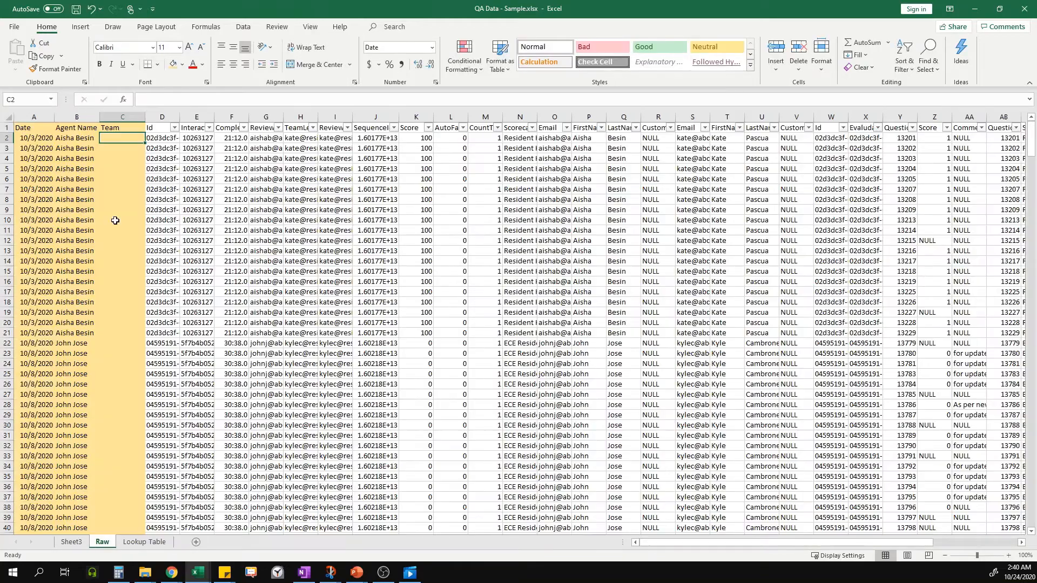
left_click(78, 117)
key("ctrl+c")
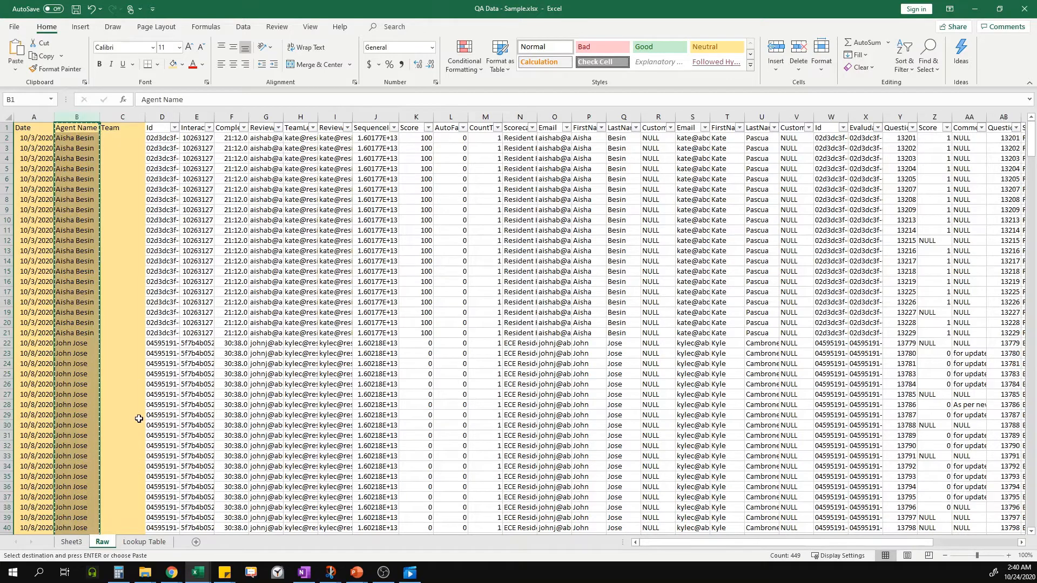
left_click(144, 542)
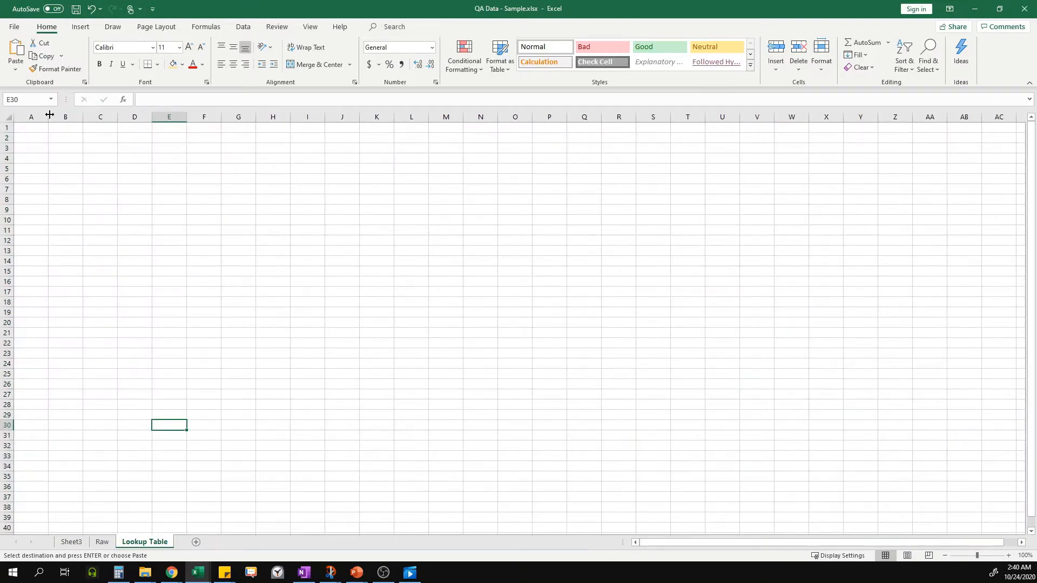
left_click(33, 128)
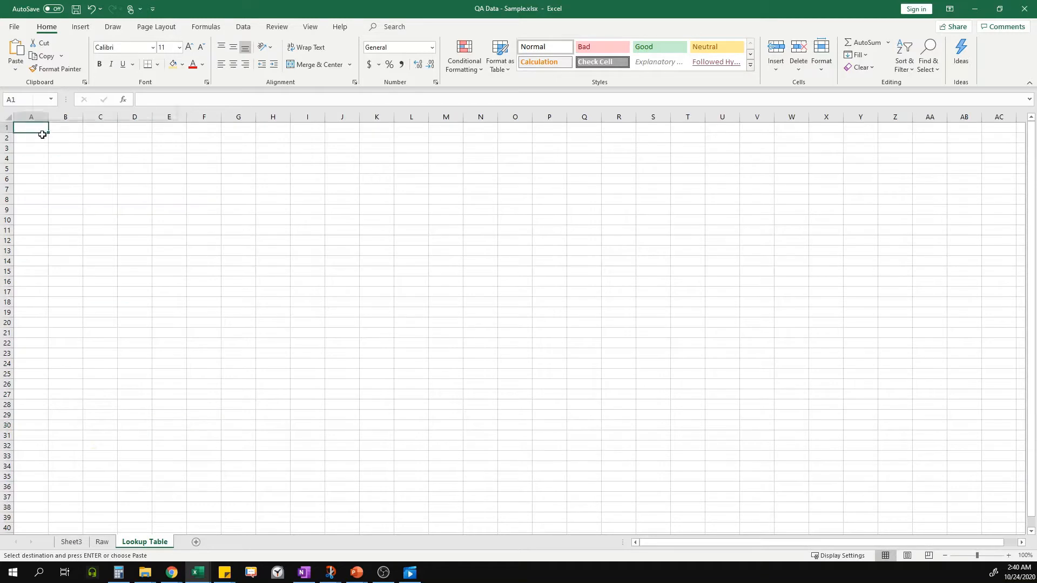
right_click(33, 128)
left_click(77, 185)
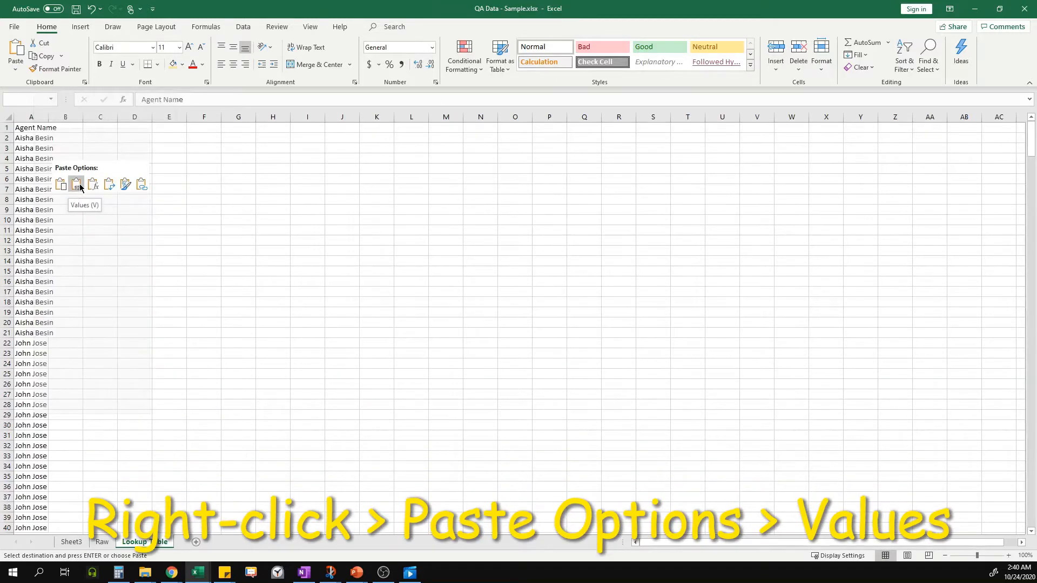
left_click(80, 187)
double_click(51, 117)
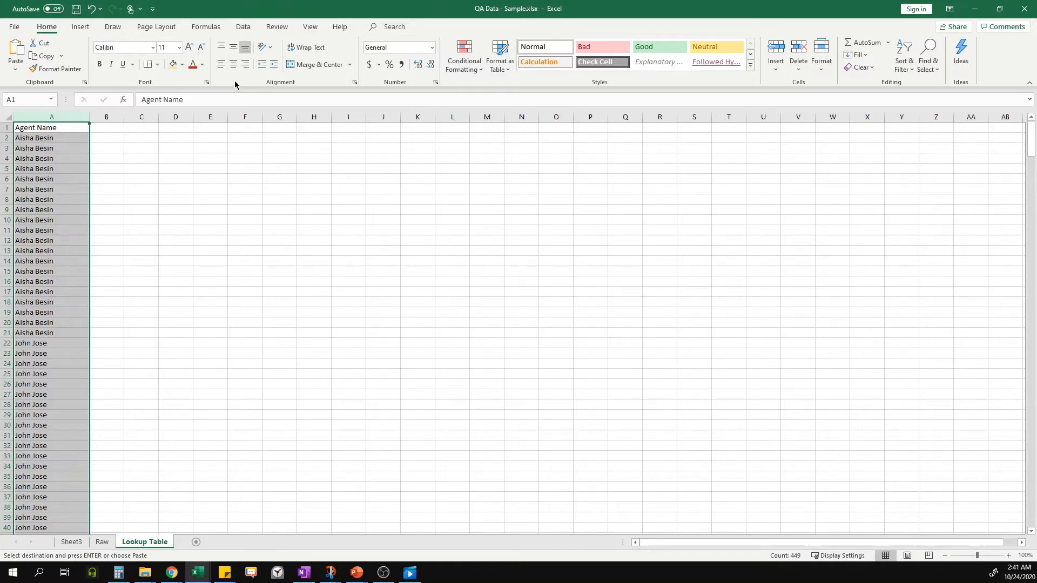
Remove the duplicate values from column A of the Lookup Table sheet, leaving the option for data headers off
left_click(135, 179)
left_click(49, 139)
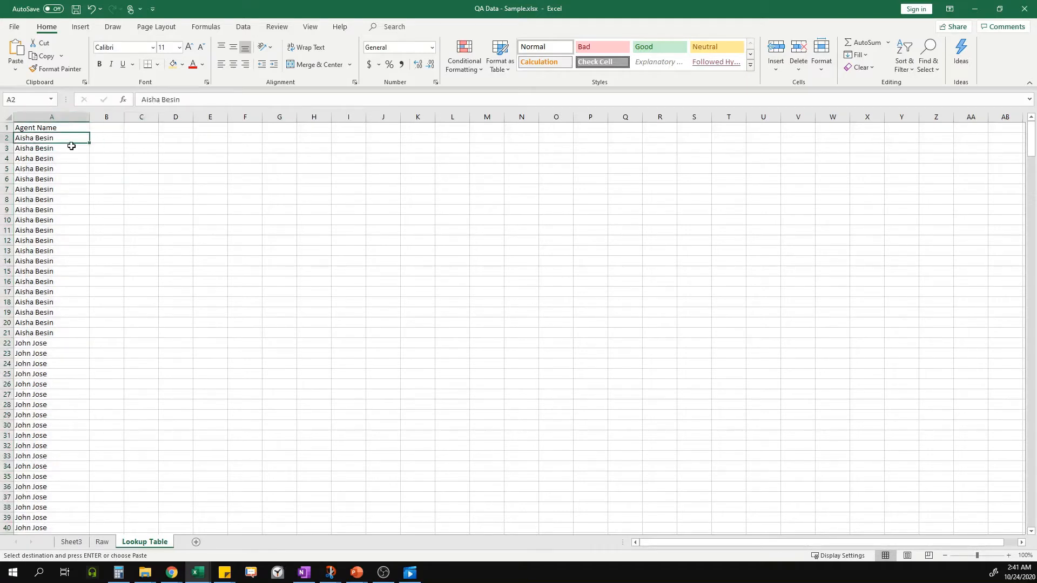
left_click(52, 117)
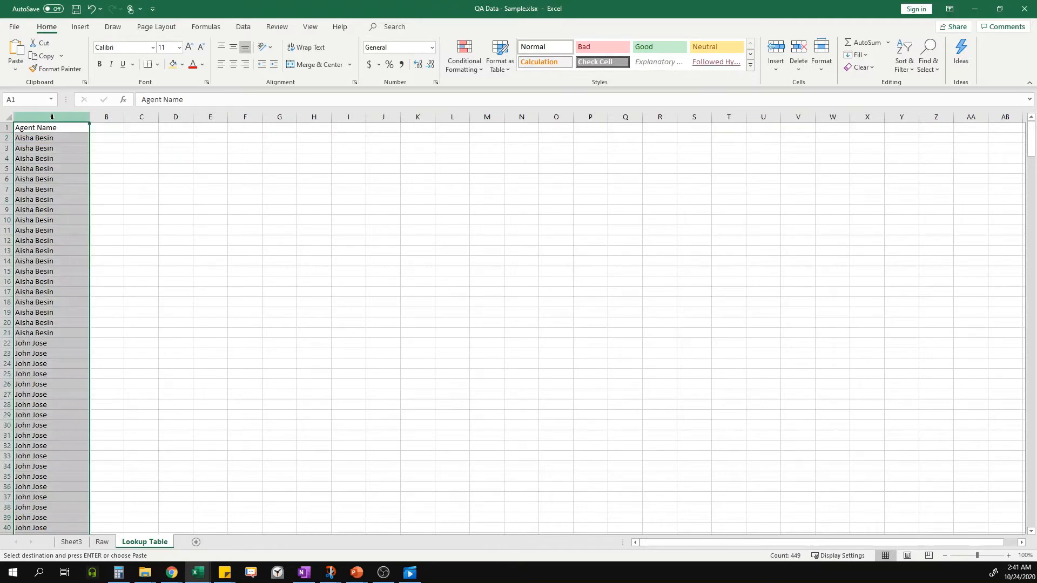
left_click(243, 27)
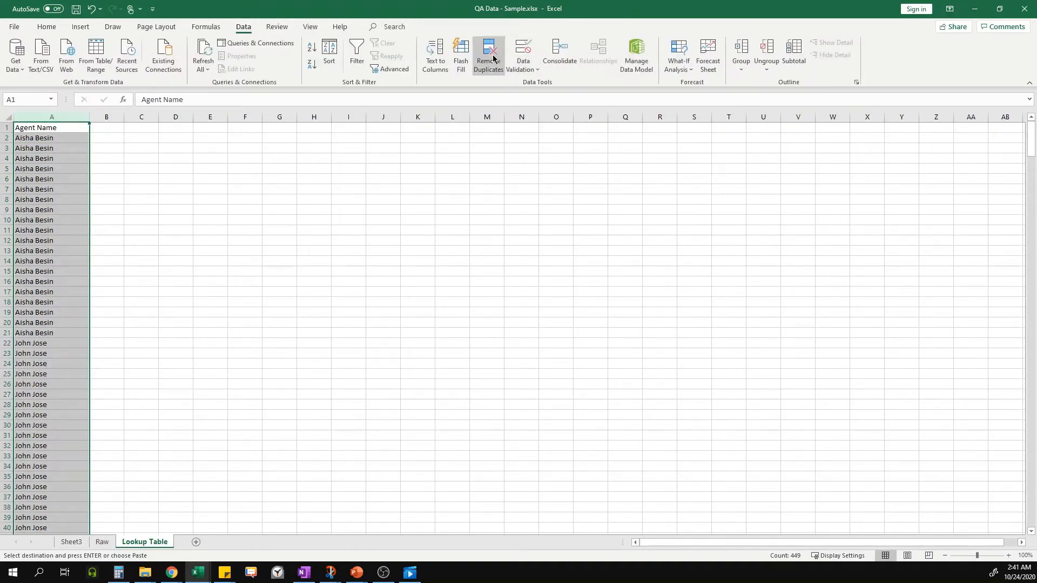
left_click(489, 57)
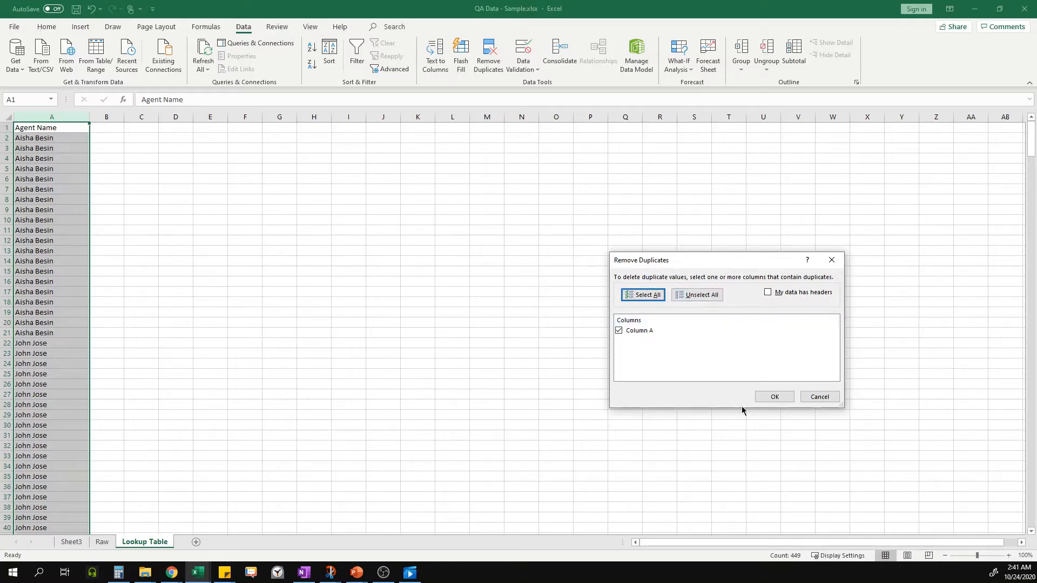
left_click(775, 398)
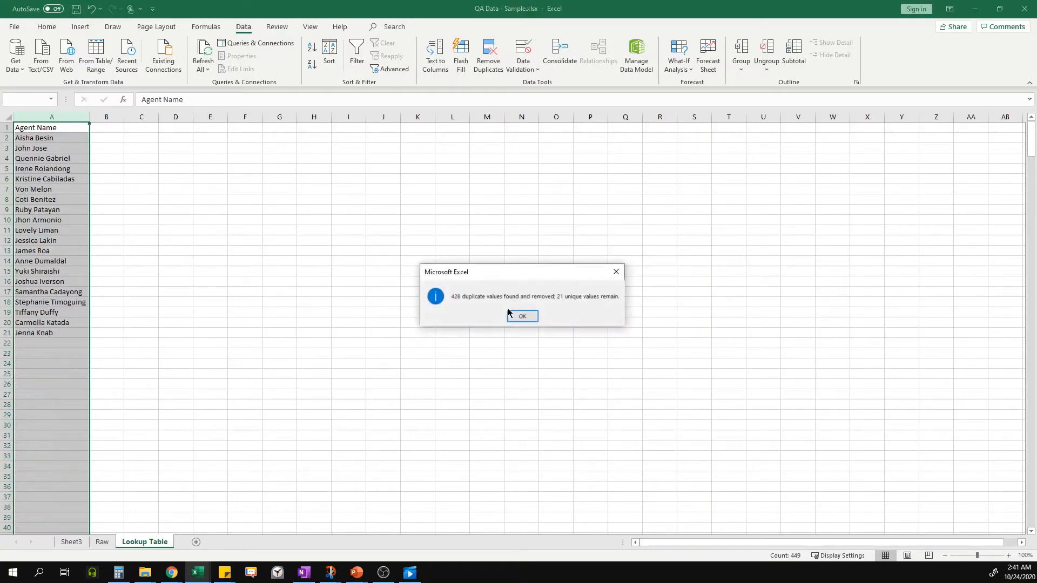
left_click(511, 315)
left_click(199, 229)
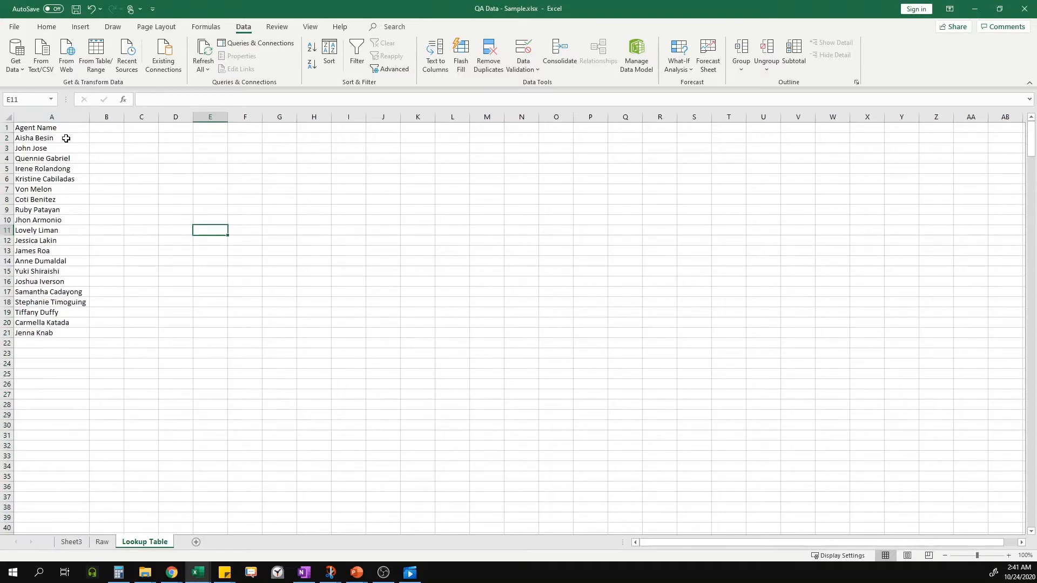
Assign teams beside the agents in Lookup Table: Team 1 in B2:B7, Team 2 in B8:B13 and Team 3 in B14:B21
left_click_drag(66, 139, 60, 327)
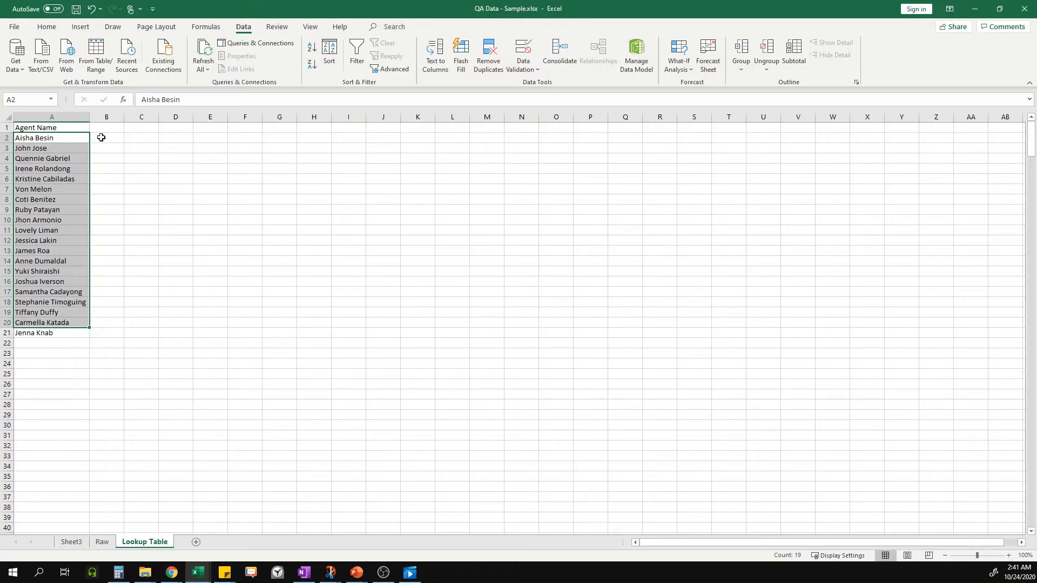
left_click_drag(101, 138, 103, 186)
type("Team ")
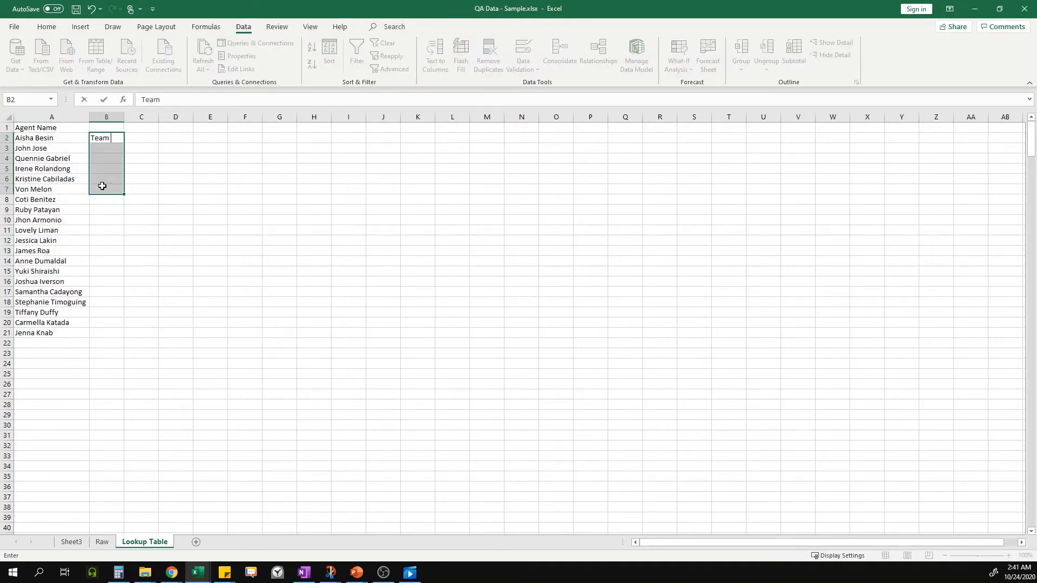
type("1")
key("ctrl+Return")
left_click_drag(102, 200, 105, 252)
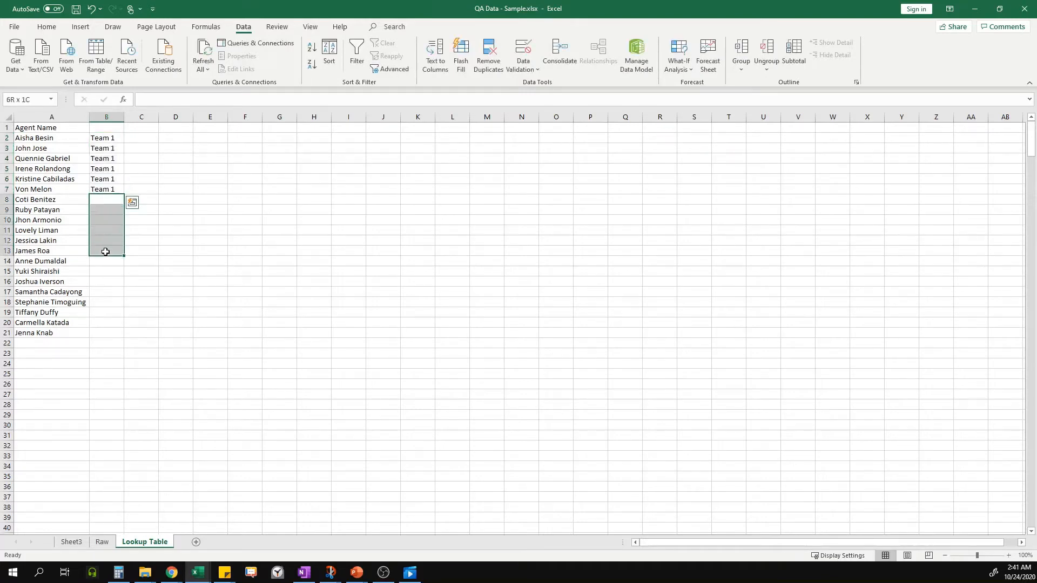
type("Team 2")
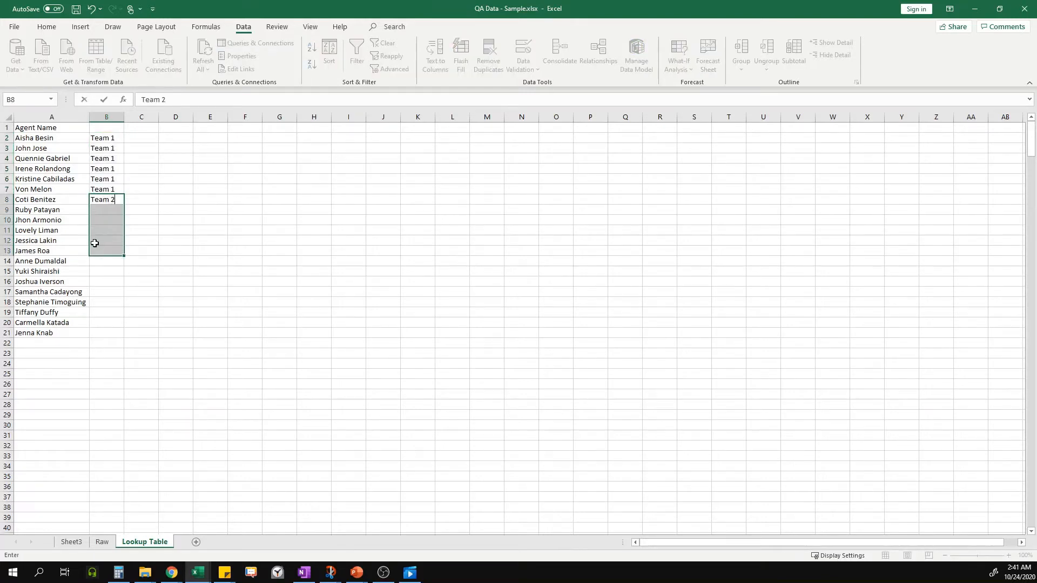
key("ctrl+Return")
left_click_drag(98, 261, 99, 331)
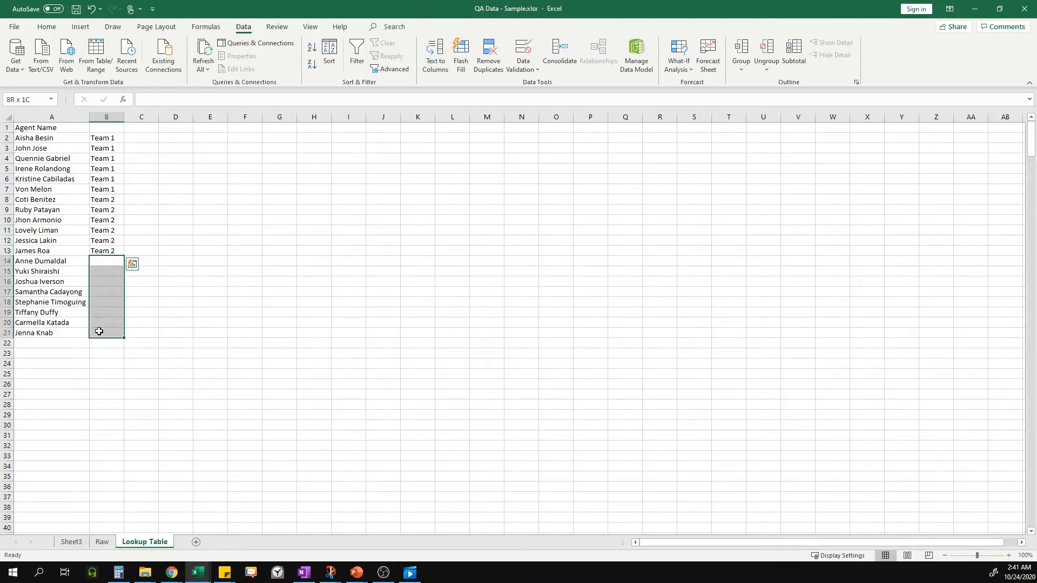
type("Team 3")
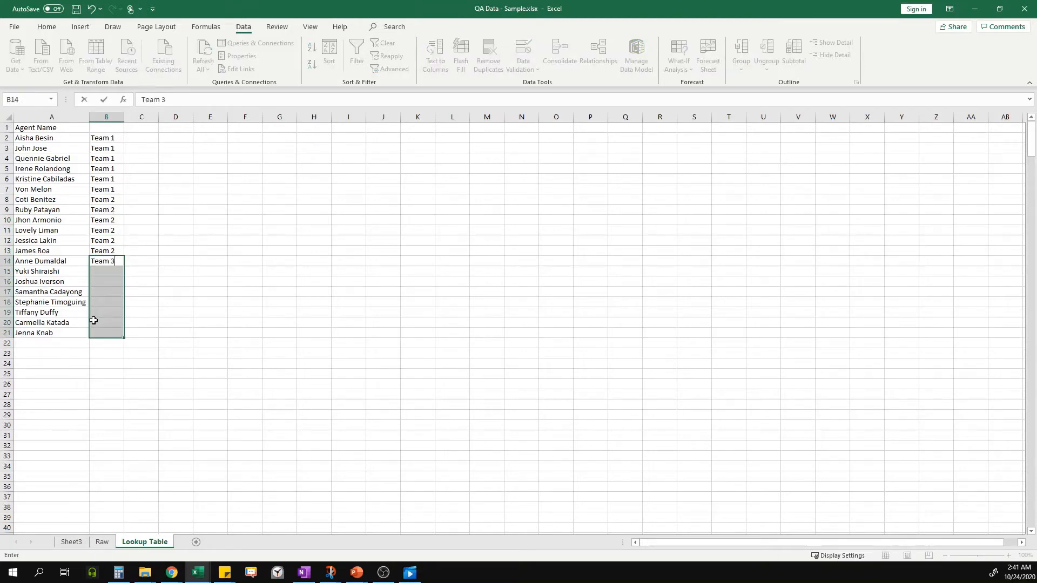
key("ctrl+Return")
left_click(250, 352)
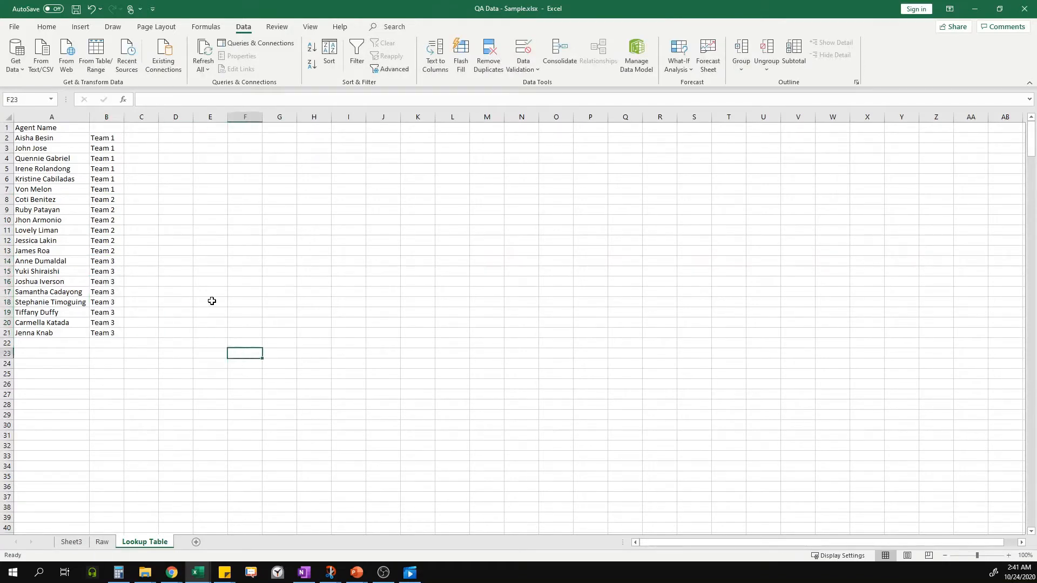
In cell C2 of the Raw sheet, enter the formula =VLOOKUP(B2,'Lookup Table'!A:B,2,0) to return the agent's team
left_click(104, 542)
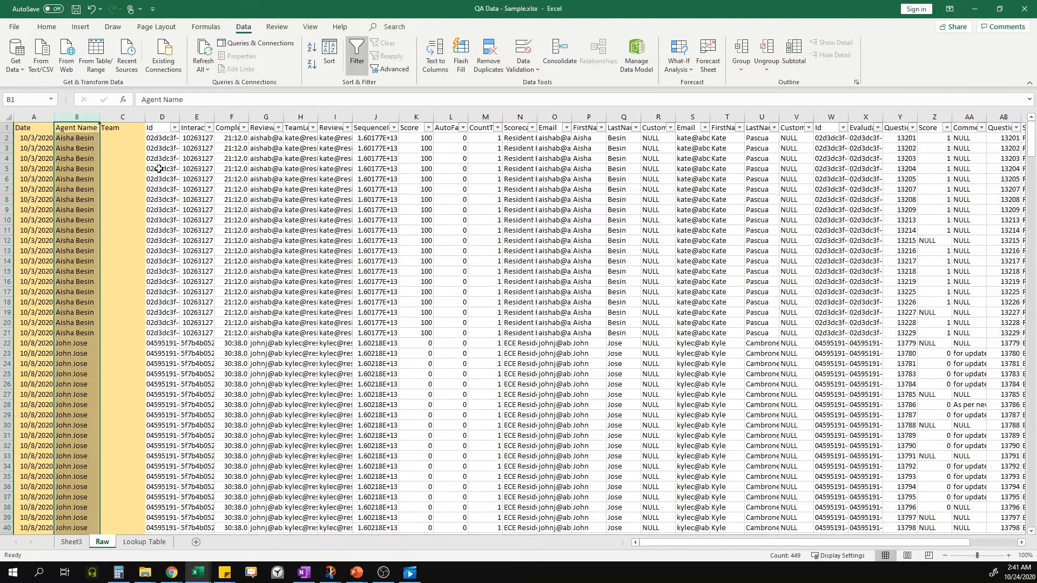
left_click(110, 136)
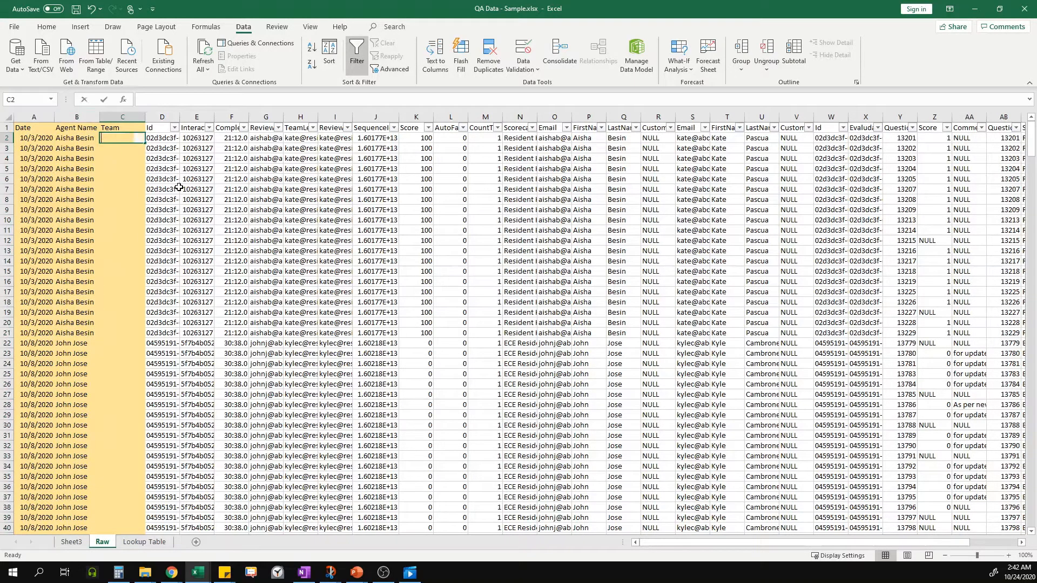
type("=vlook")
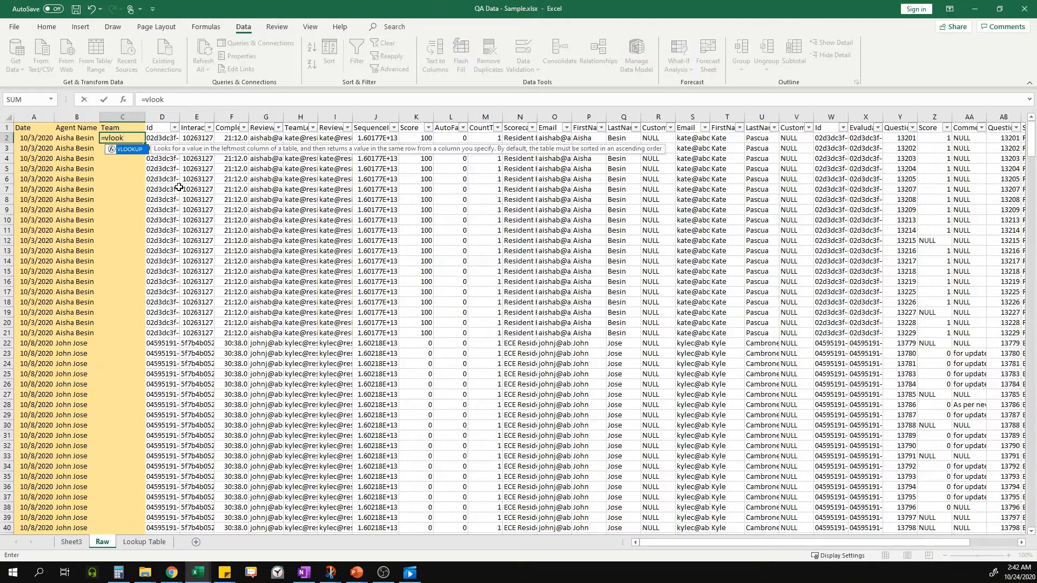
type("up(")
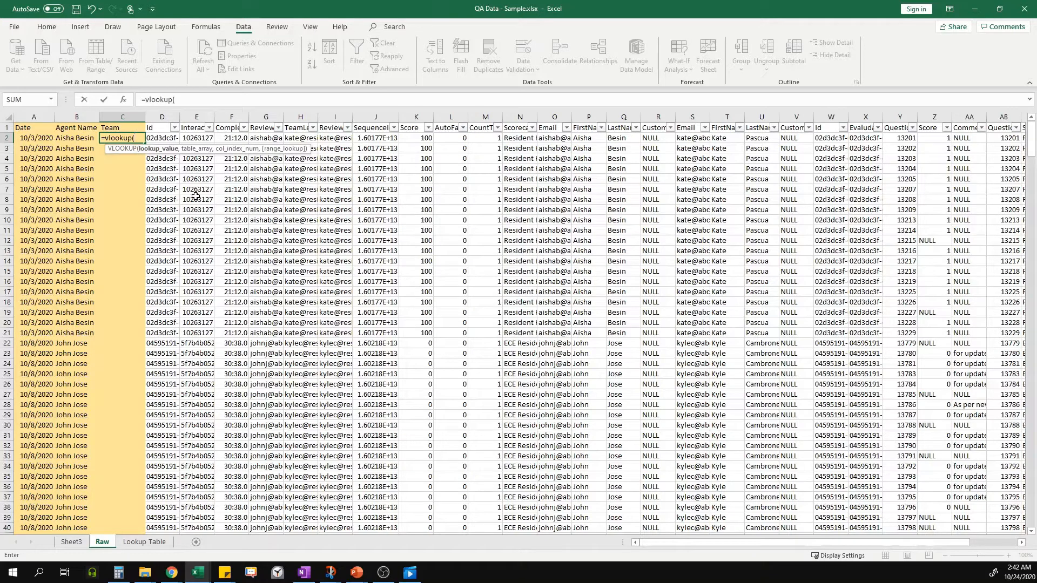
left_click(70, 139)
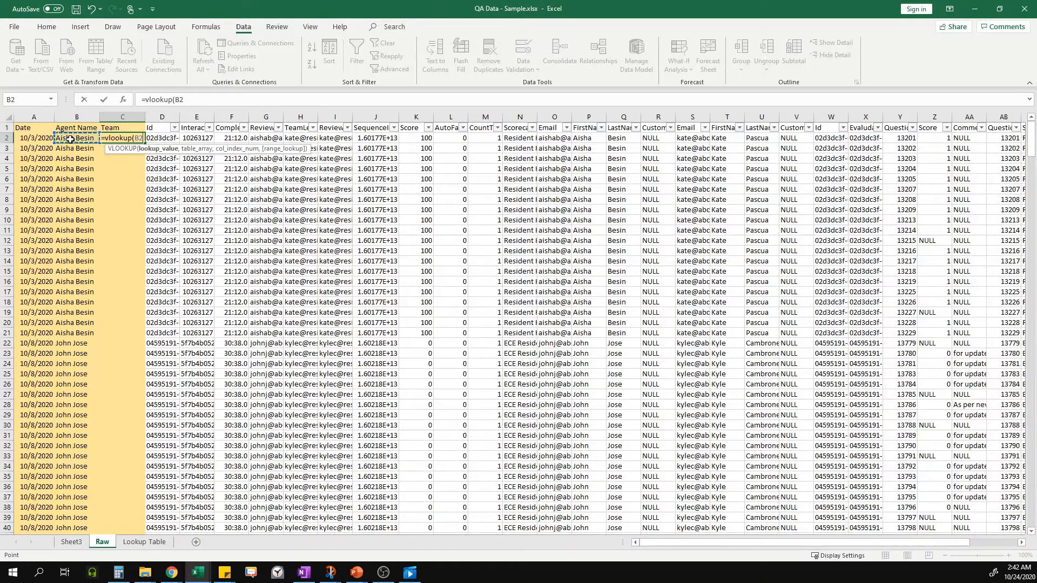
type(",")
left_click(155, 543)
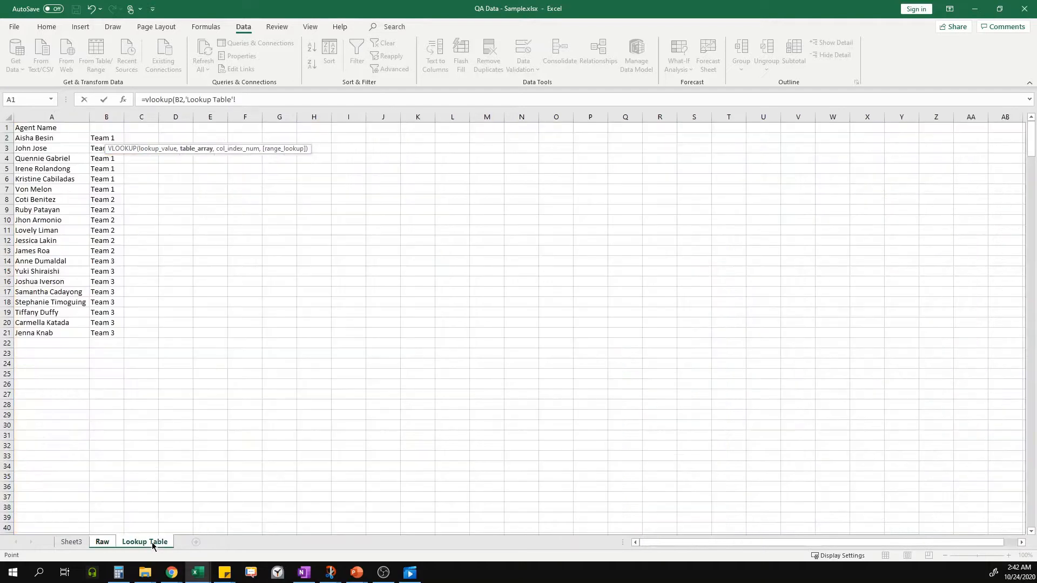
left_click_drag(52, 117, 102, 117)
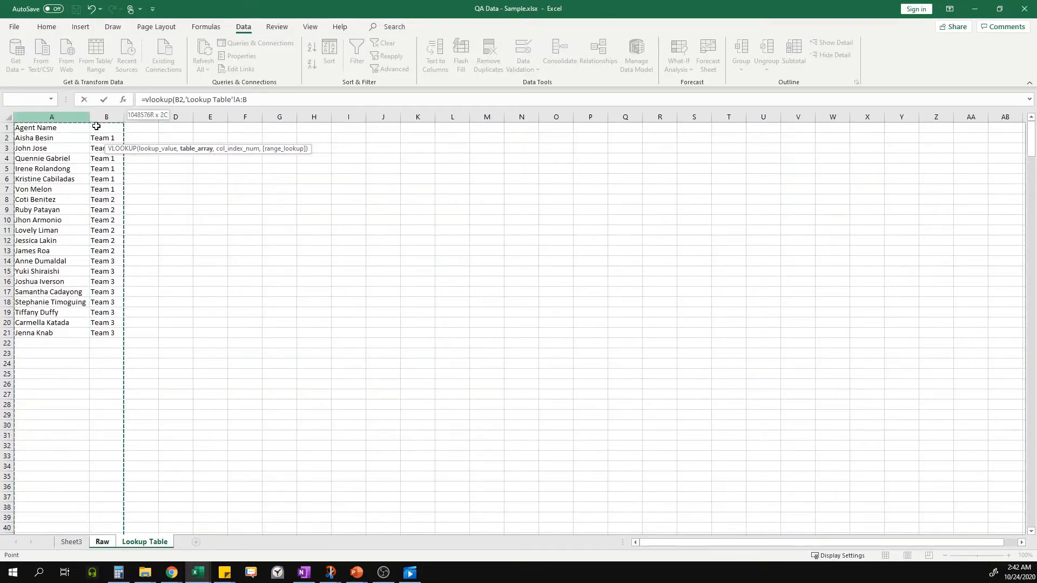
type(",2")
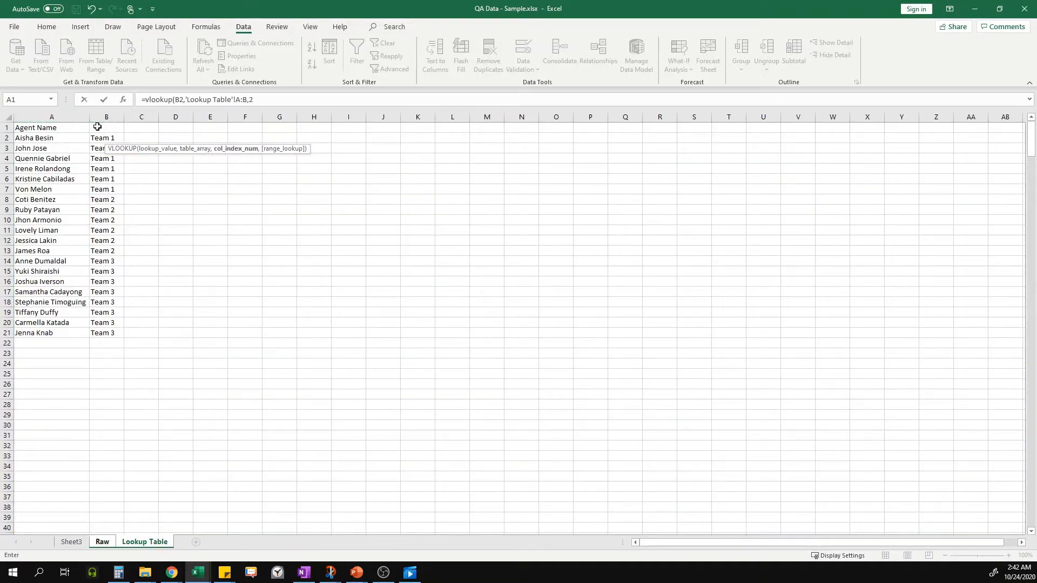
type(",0")
key("Return")
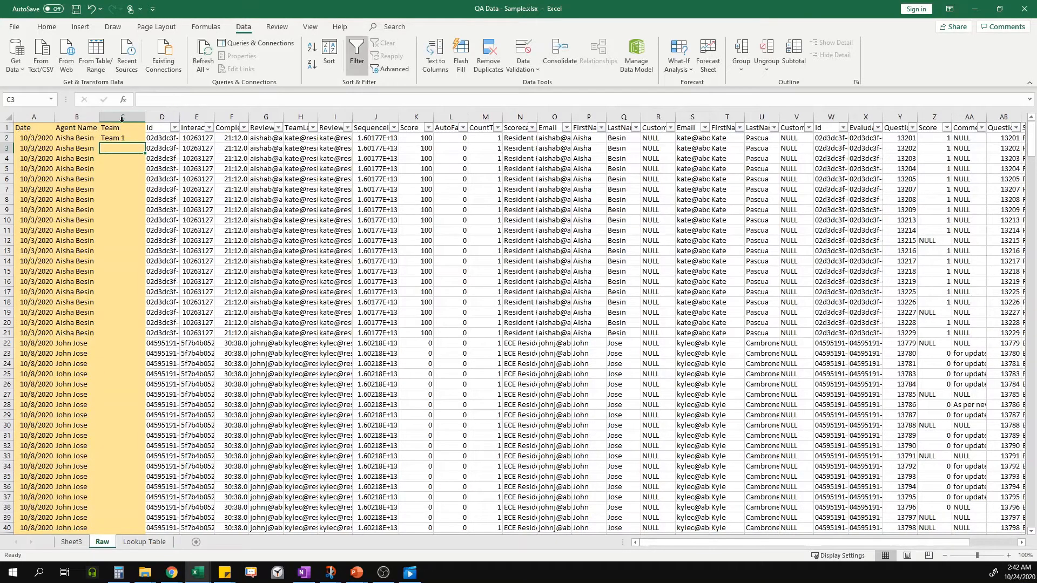
Fill the Team formula from C2 down to the last data row of the Raw sheet and check the column's end
left_click(114, 136)
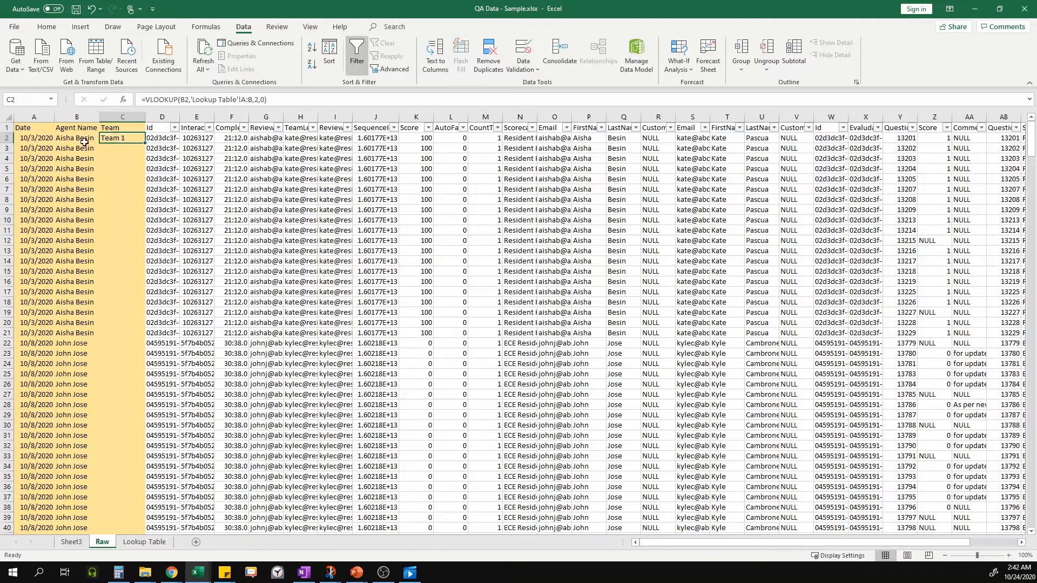
double_click(143, 142)
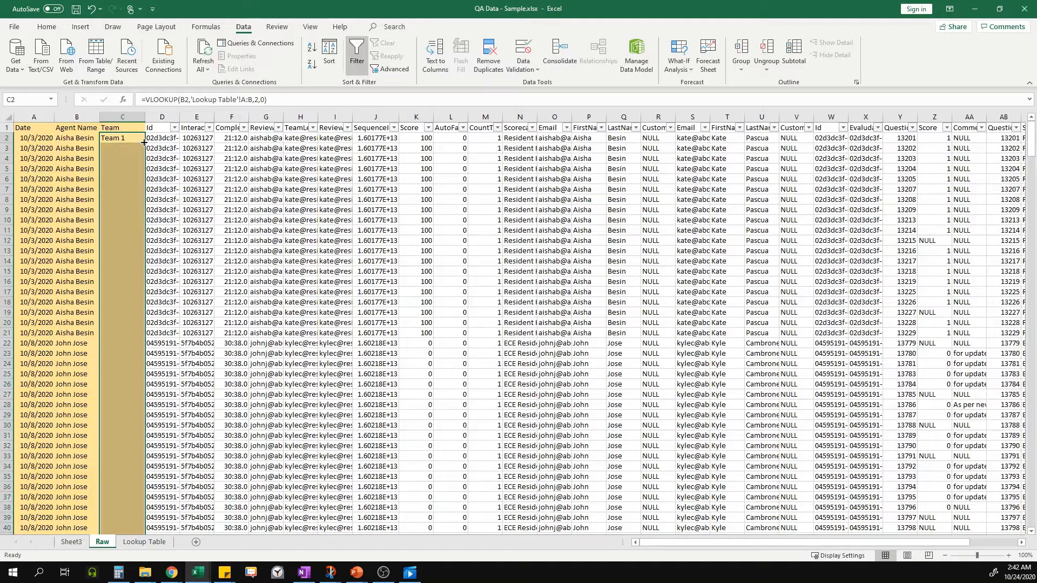
left_click(139, 197)
key("ctrl+Down")
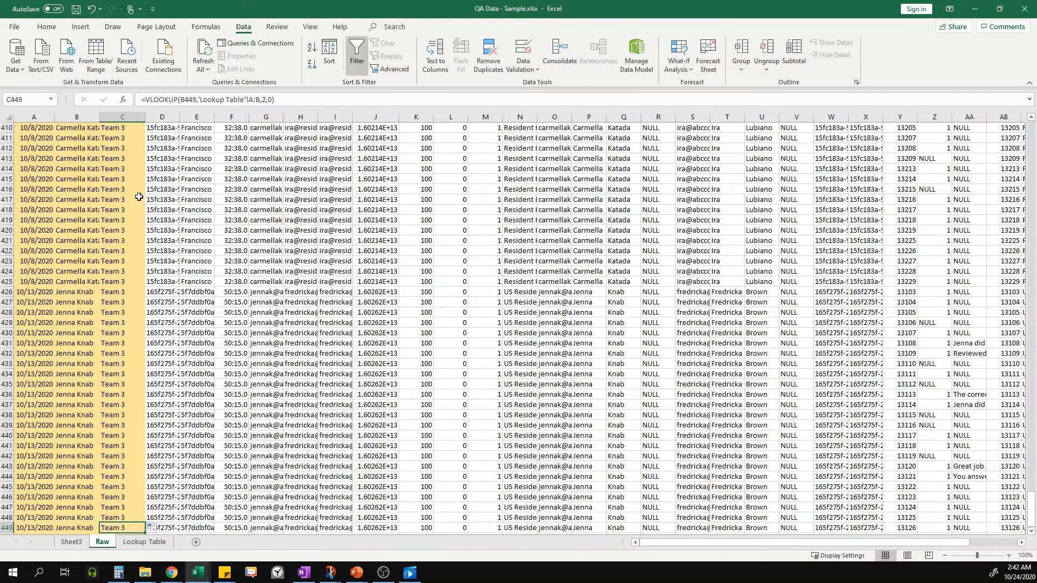
key("ctrl+Up")
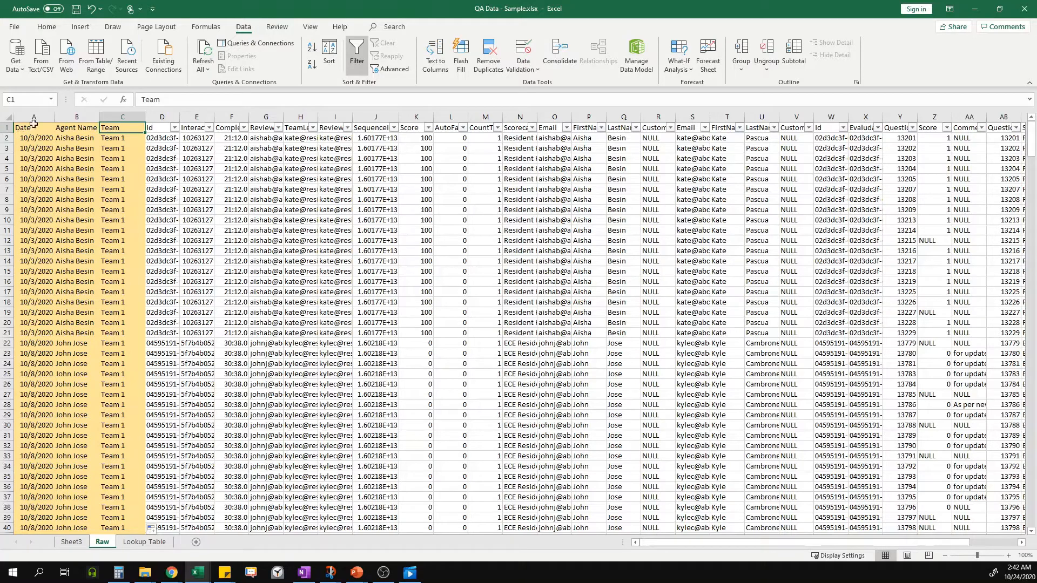
left_click(416, 117)
left_click(396, 333)
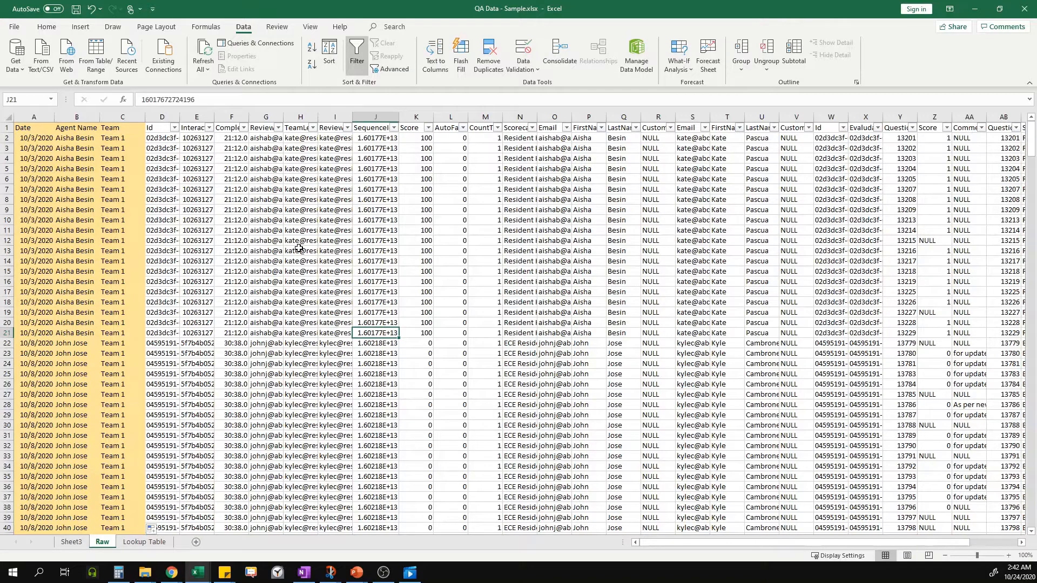
Create a PivotTable from columns A:AF of the Raw sheet, placed in a new worksheet
left_click(43, 117)
left_click_drag(43, 118, 932, 366)
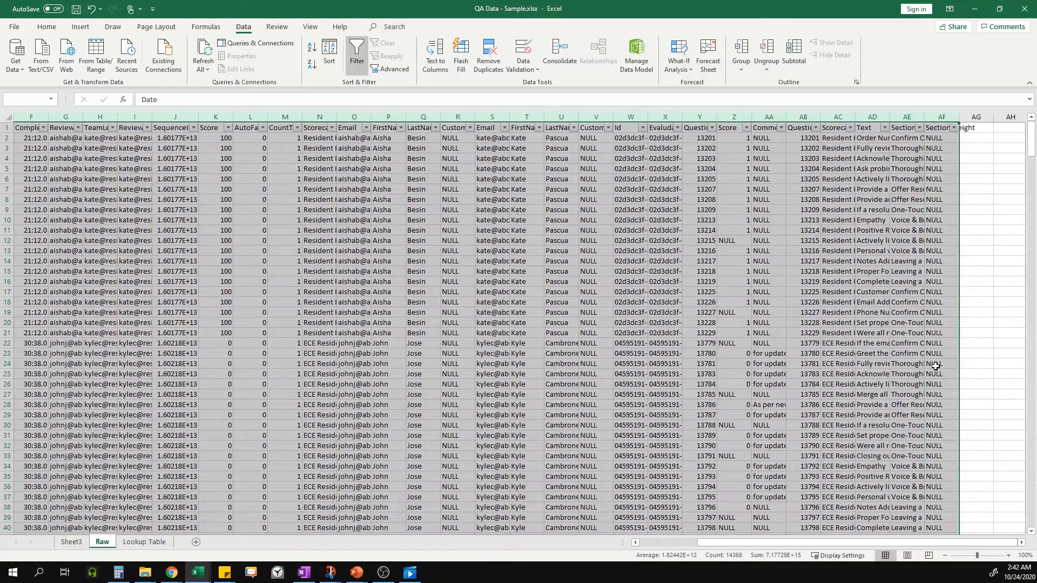
left_click(654, 541)
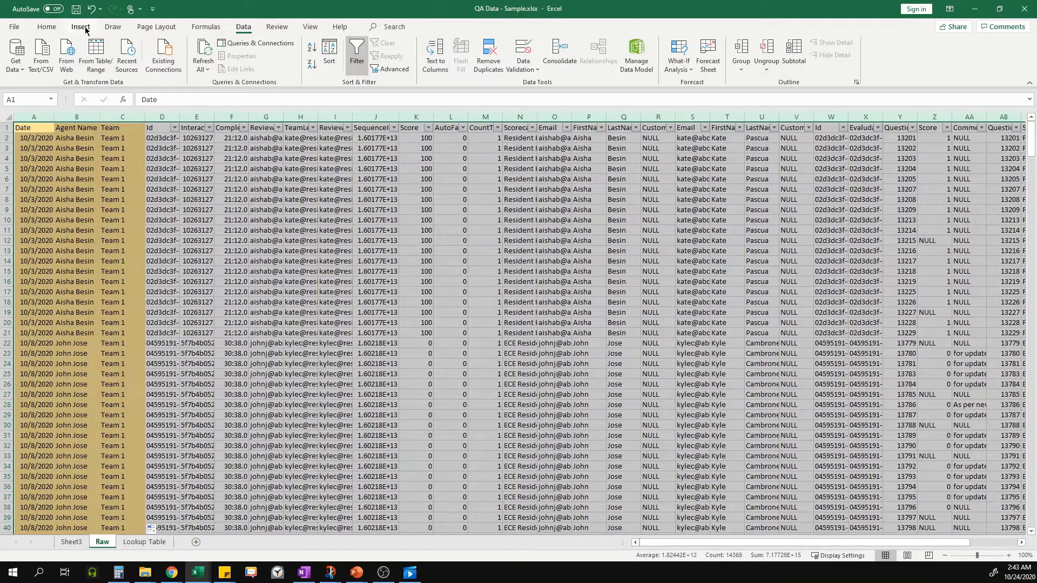
left_click(84, 28)
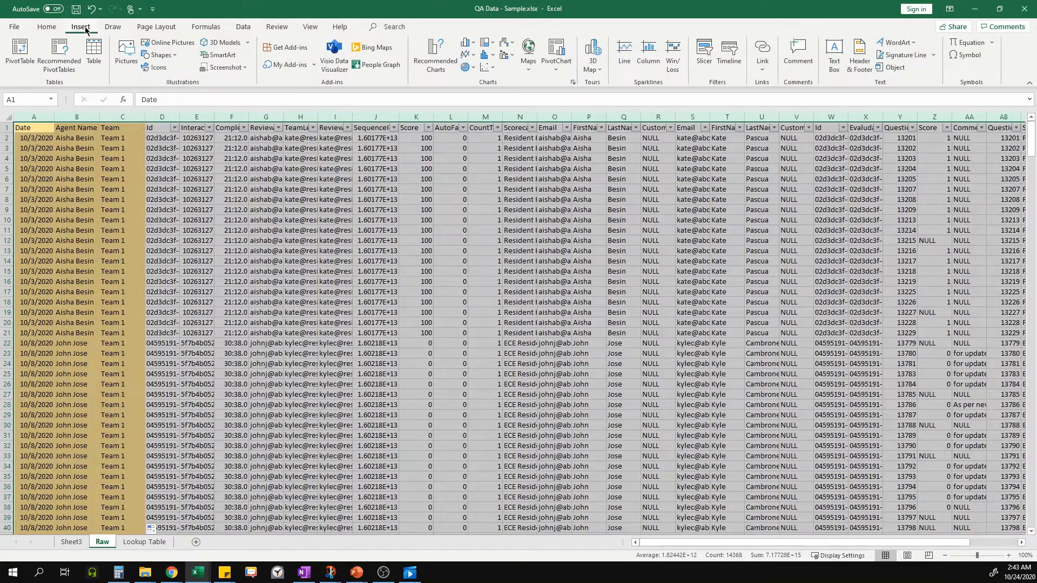
left_click(17, 50)
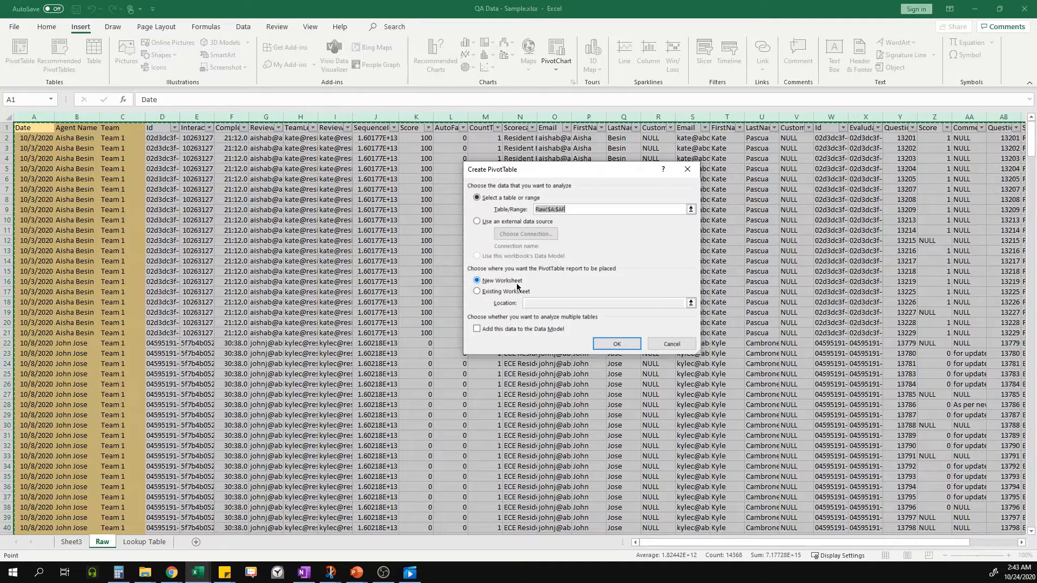
left_click(597, 344)
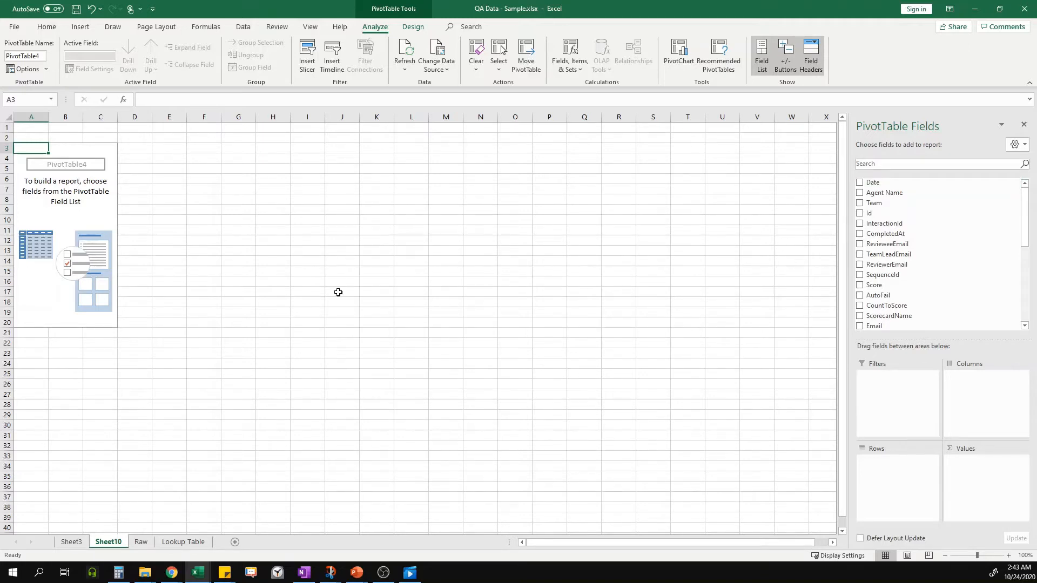
Add Agent Name to the PivotTable's rows and Score to its values
scroll(338, 292, "up", 3)
left_click(311, 294)
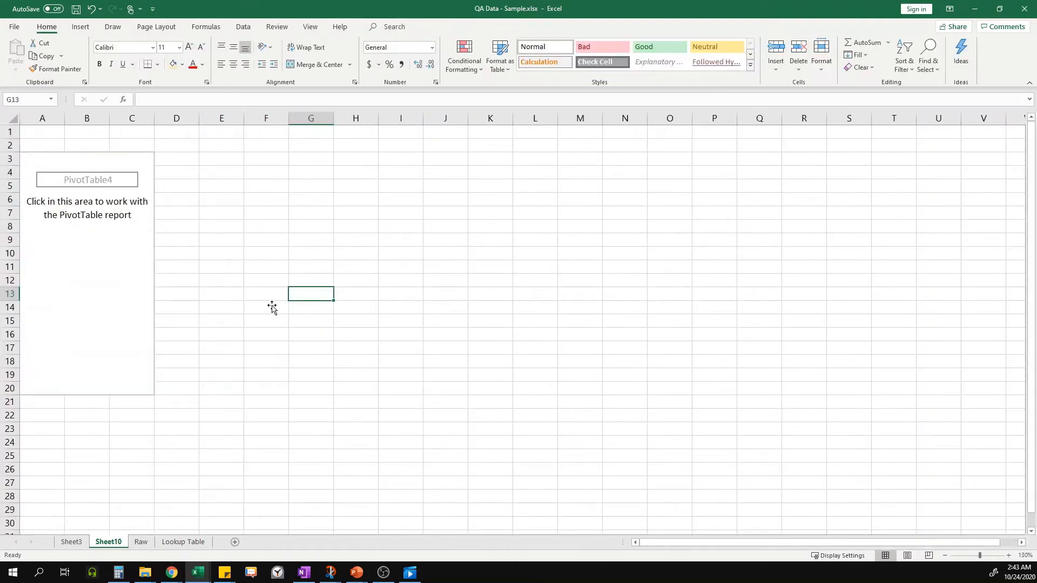
left_click(126, 255)
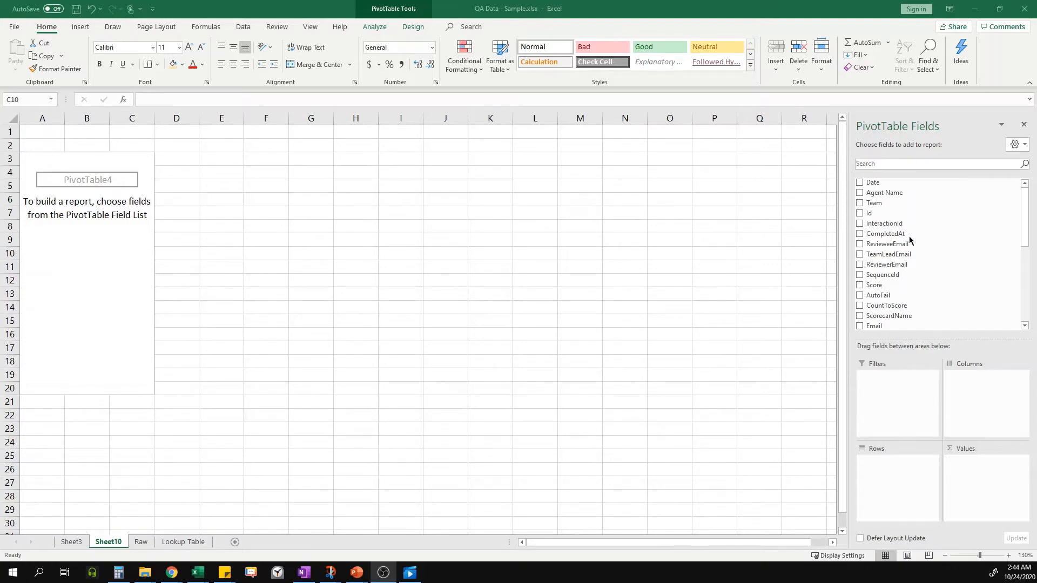
left_click_drag(890, 194, 890, 475)
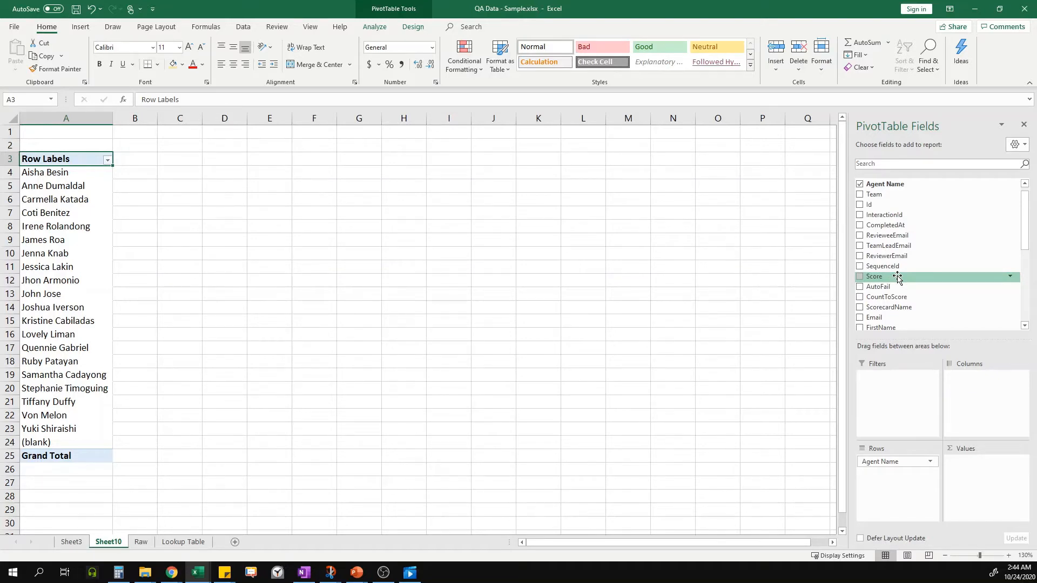
left_click_drag(896, 277, 972, 466)
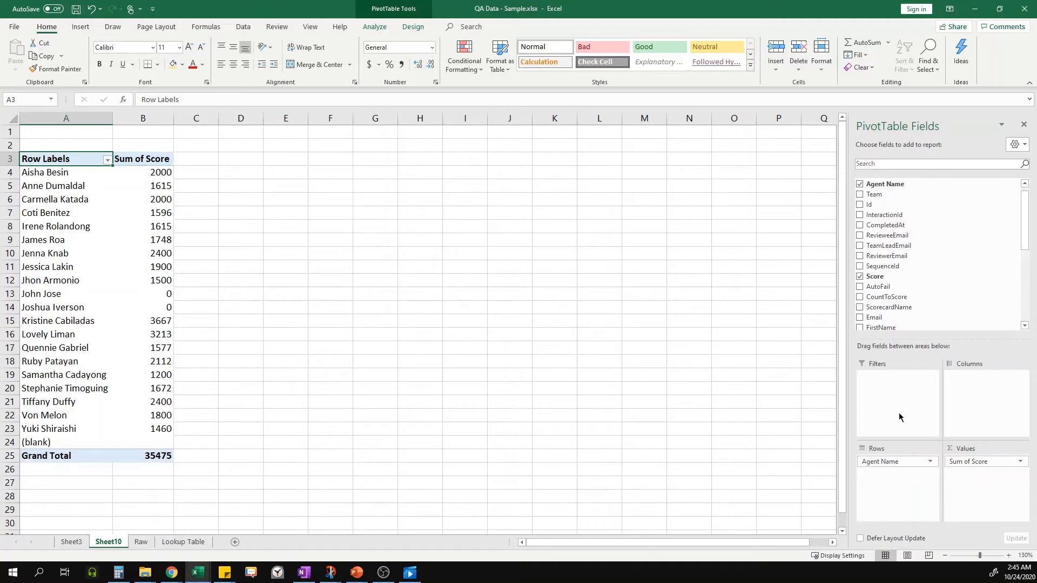
Summarize the PivotTable's Score field by Average and select the agents' values in B4:B23
left_click(965, 466)
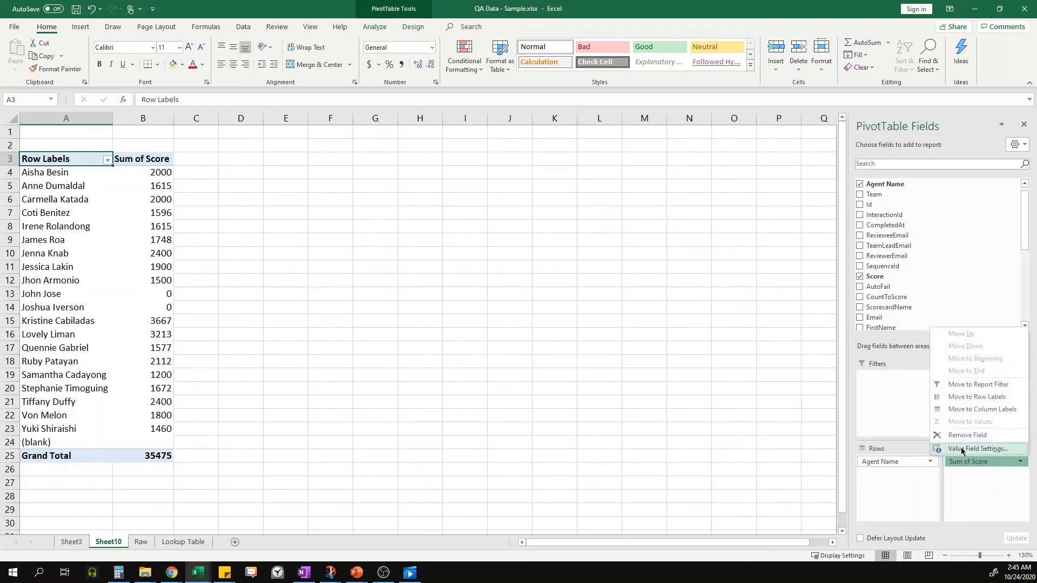
left_click(962, 449)
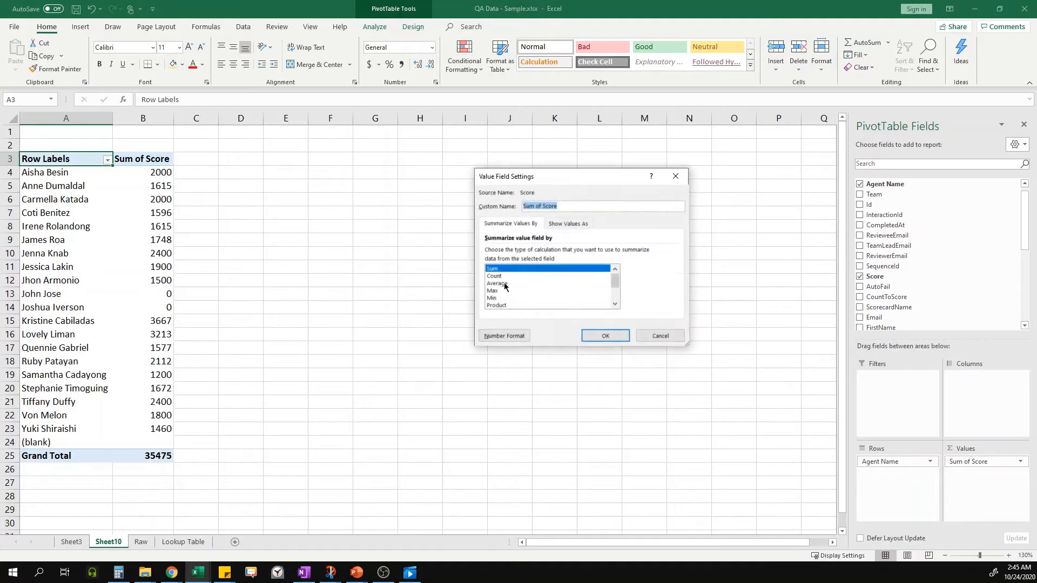
left_click(503, 284)
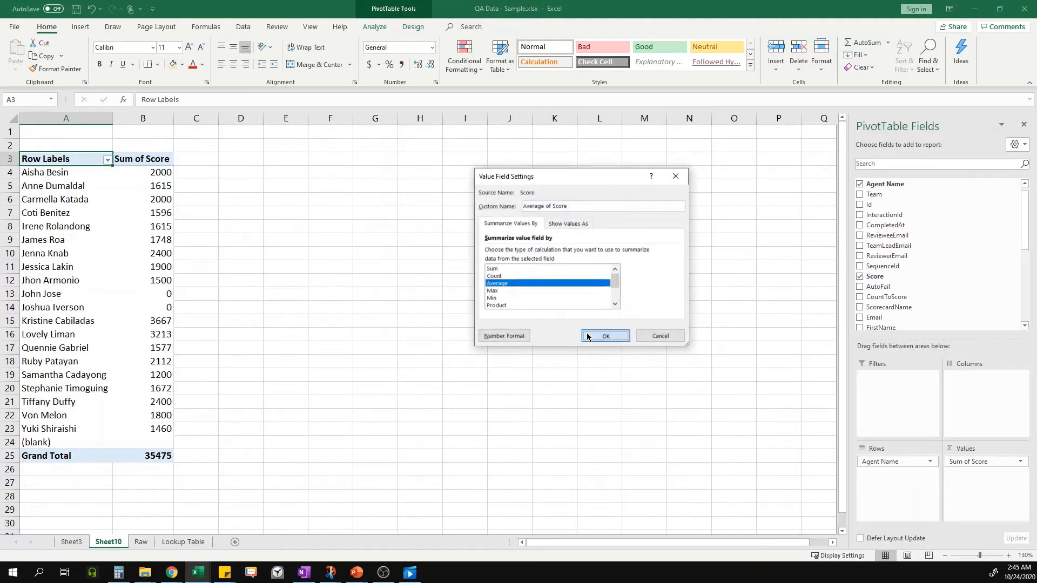
left_click(605, 336)
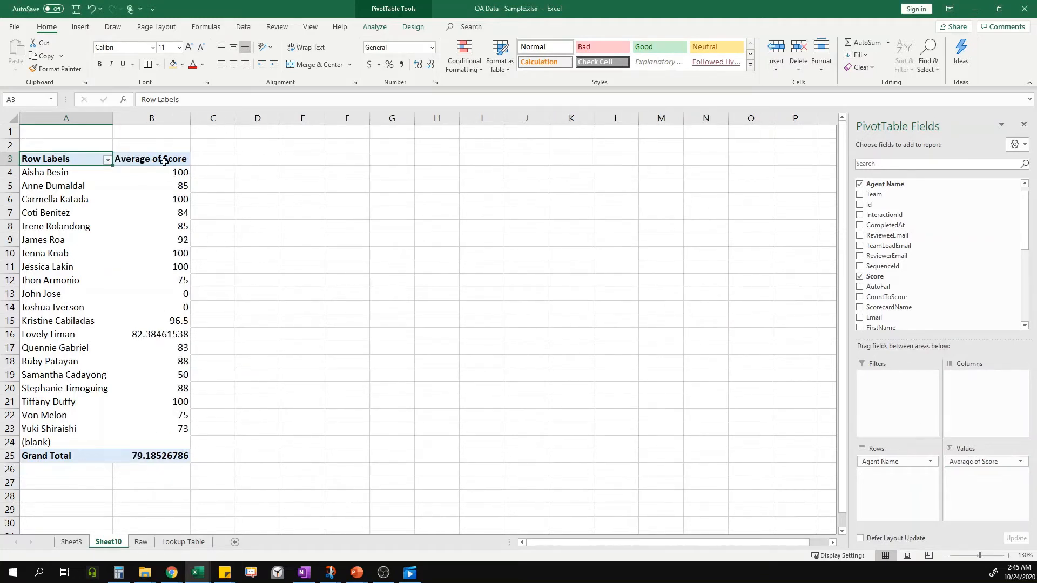
left_click_drag(166, 169, 179, 435)
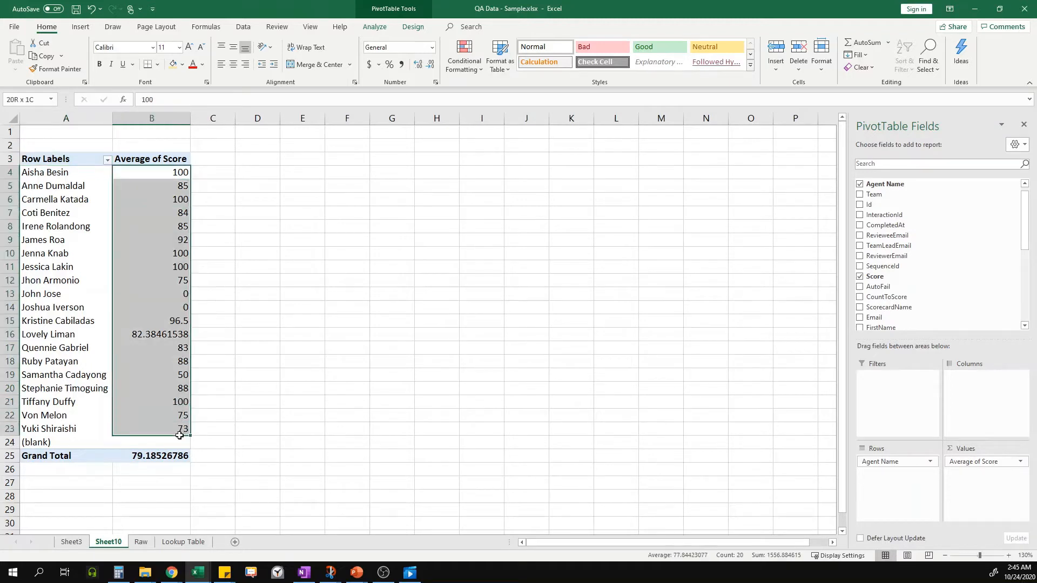
Format the PivotTable's Average of Score field as Number with 2 decimal places
left_click(256, 211)
right_click(170, 173)
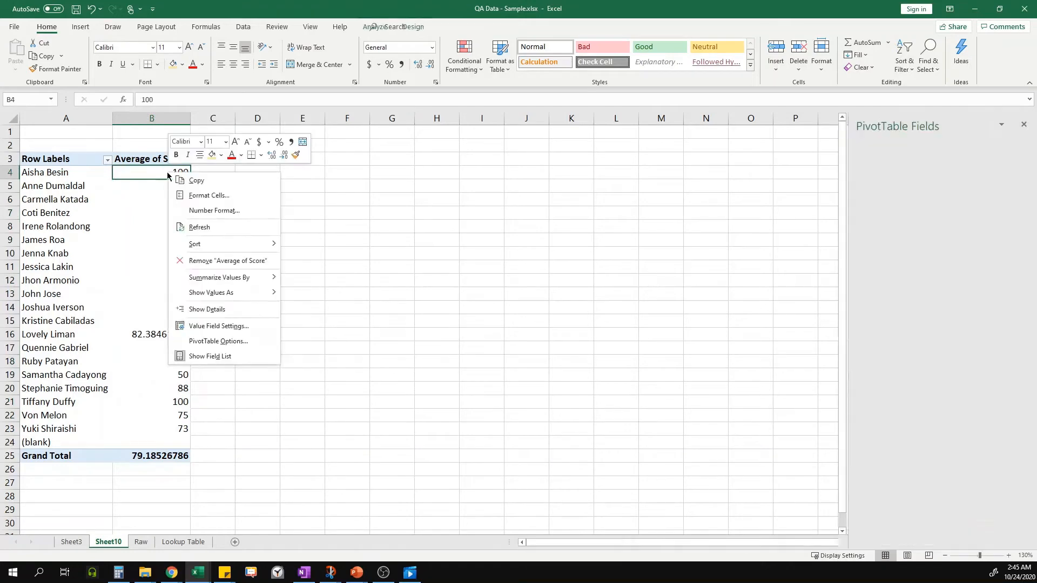
left_click(218, 326)
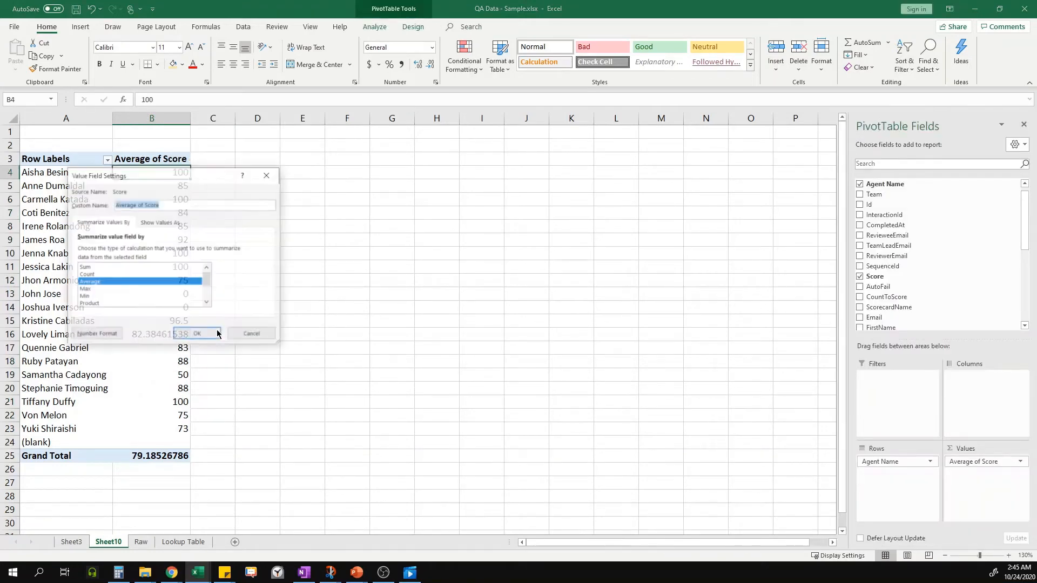
left_click(104, 336)
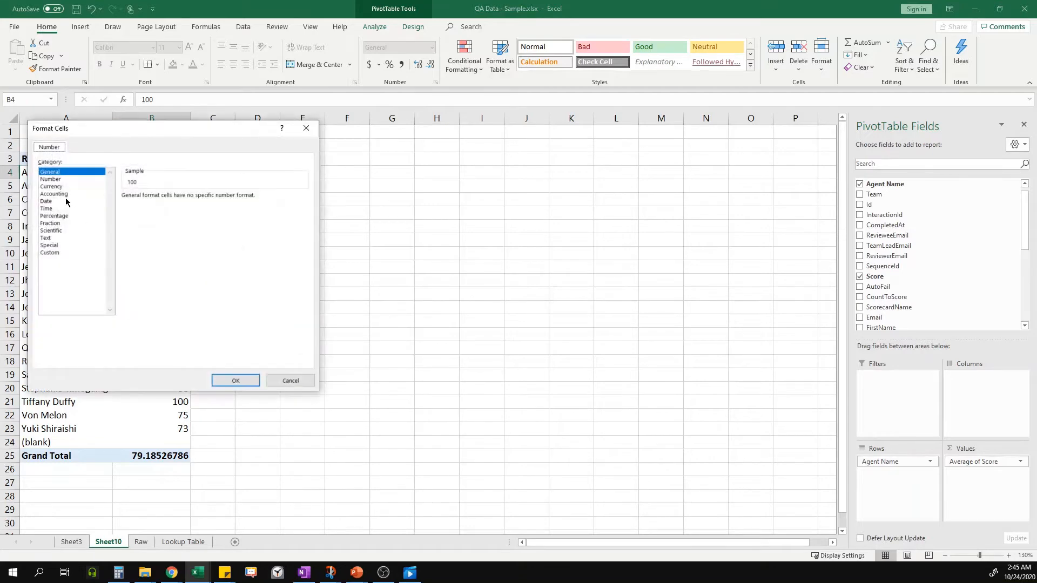
left_click(49, 179)
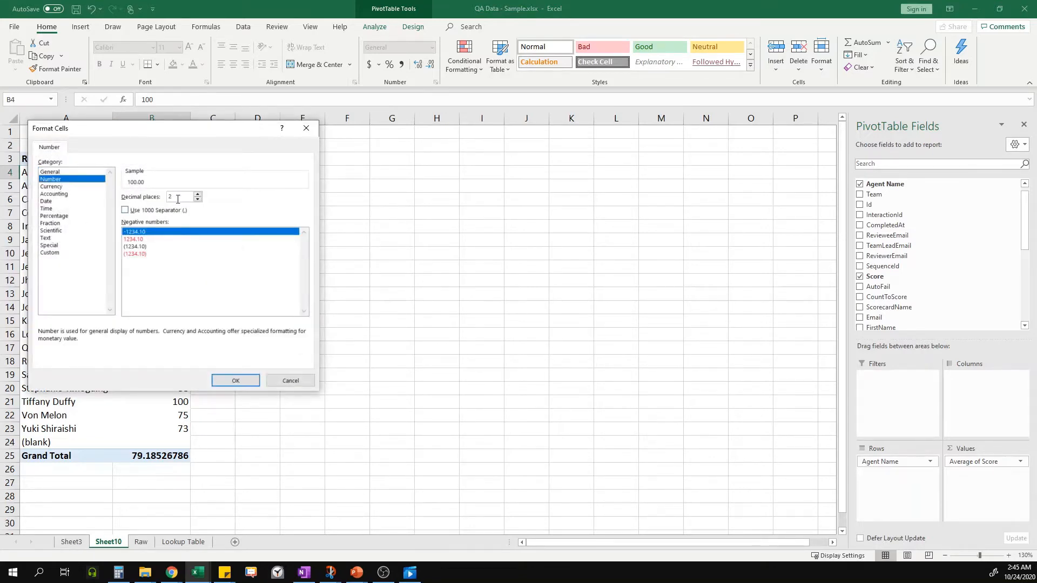
left_click(243, 385)
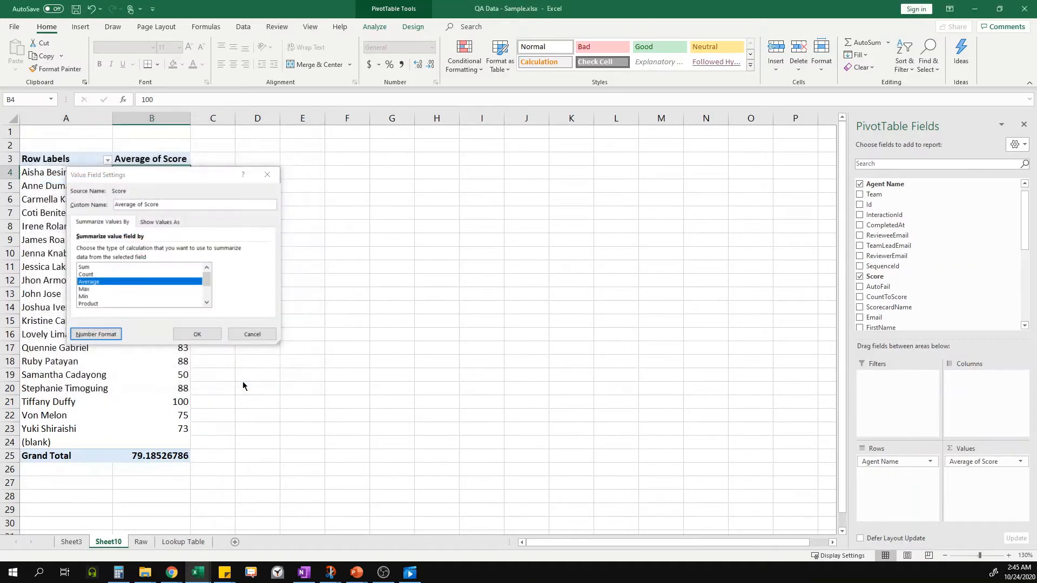
left_click(200, 335)
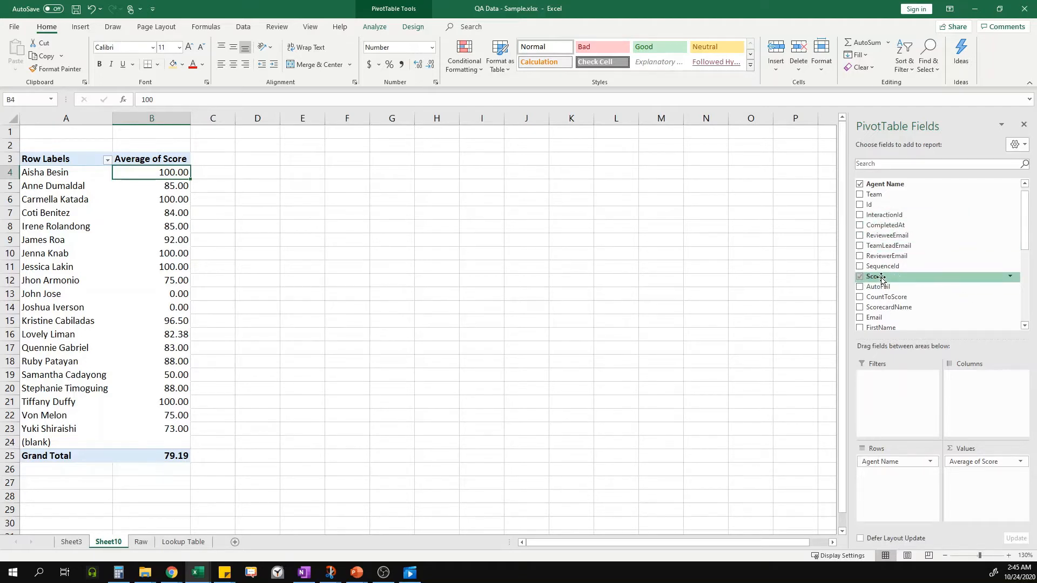
Add Score to the PivotTable's values a second time and summarize it by Count
left_click_drag(881, 279, 964, 476)
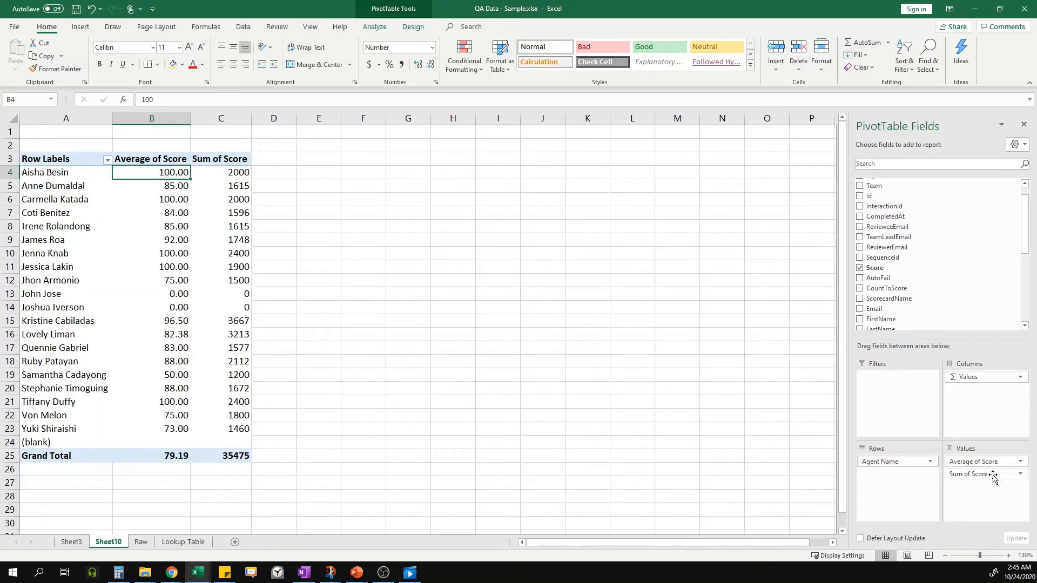
left_click(980, 474)
left_click(976, 461)
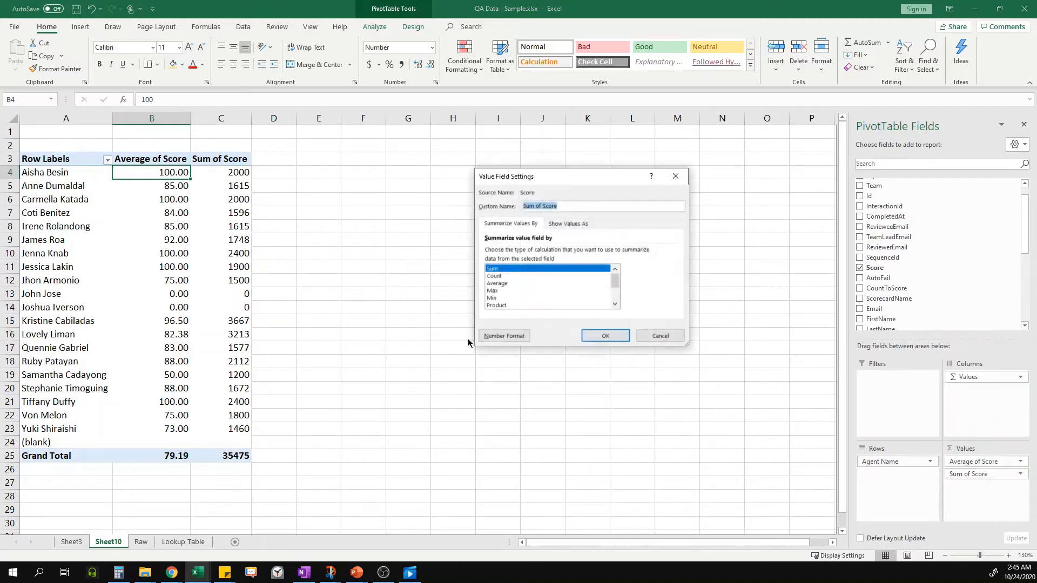
left_click(497, 276)
left_click(600, 335)
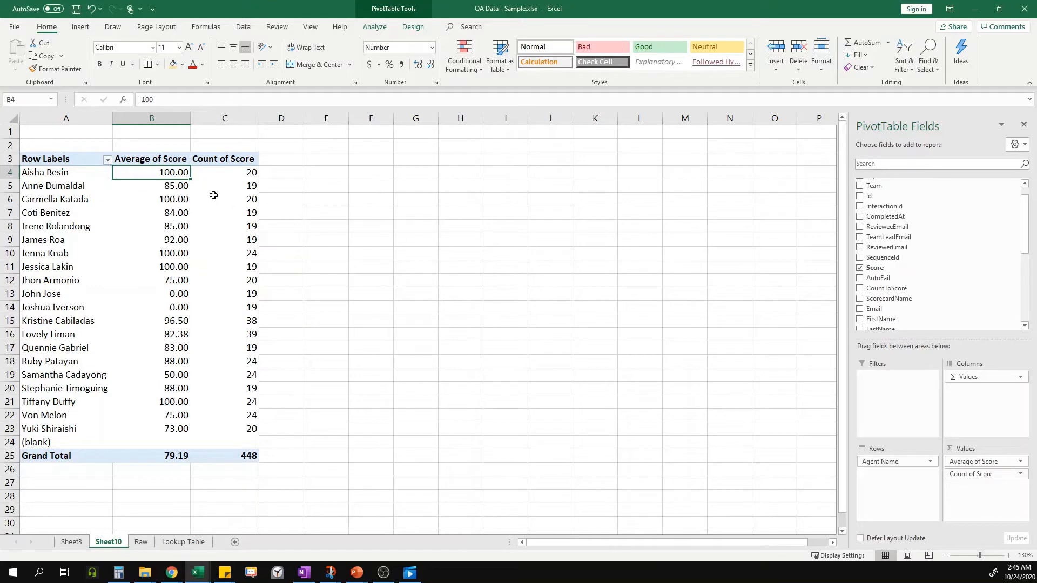
Move the Count of Score column ahead of Average of Score directly in the sheet, and undo the move
mouse_move(232, 173)
left_click(233, 163)
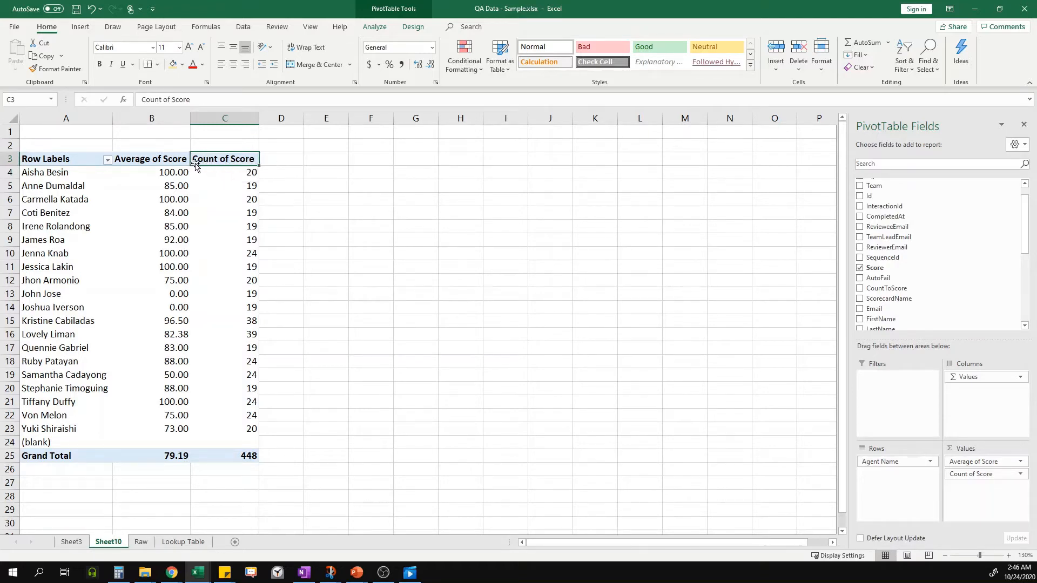
mouse_move(203, 173)
left_click_drag(223, 169, 130, 172)
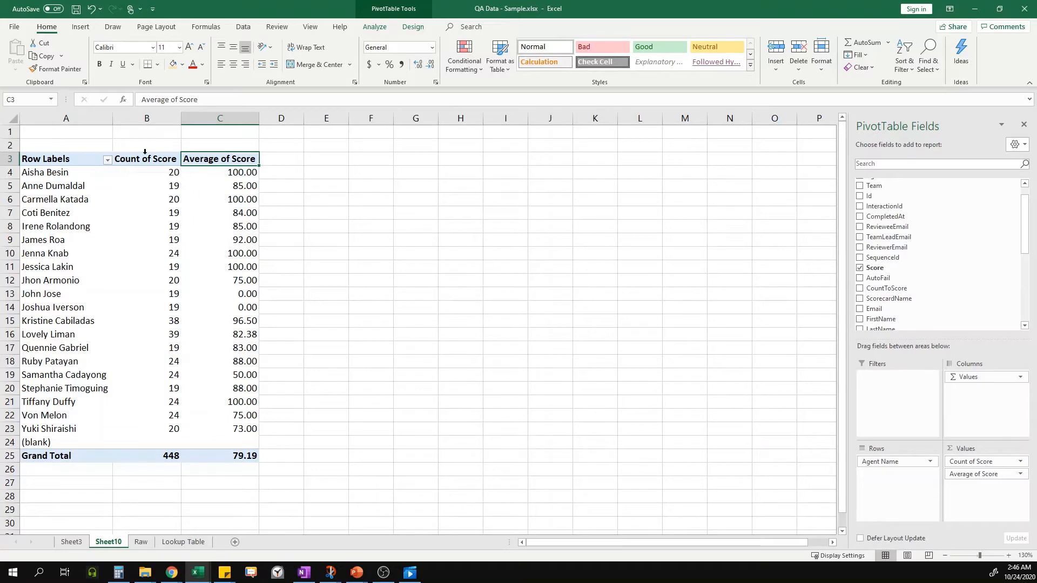
key("ctrl+z")
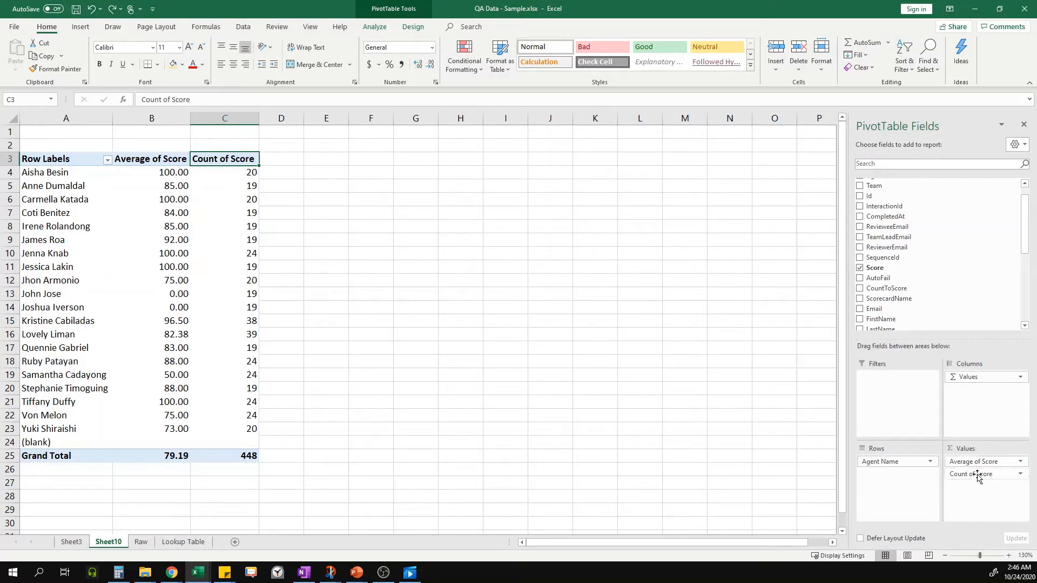
Place Count of Score before Average of Score in the PivotTable's values and add Date to its filters
mouse_move(978, 477)
left_mouse_down()
mouse_move(974, 461)
mouse_move(972, 471)
left_mouse_up()
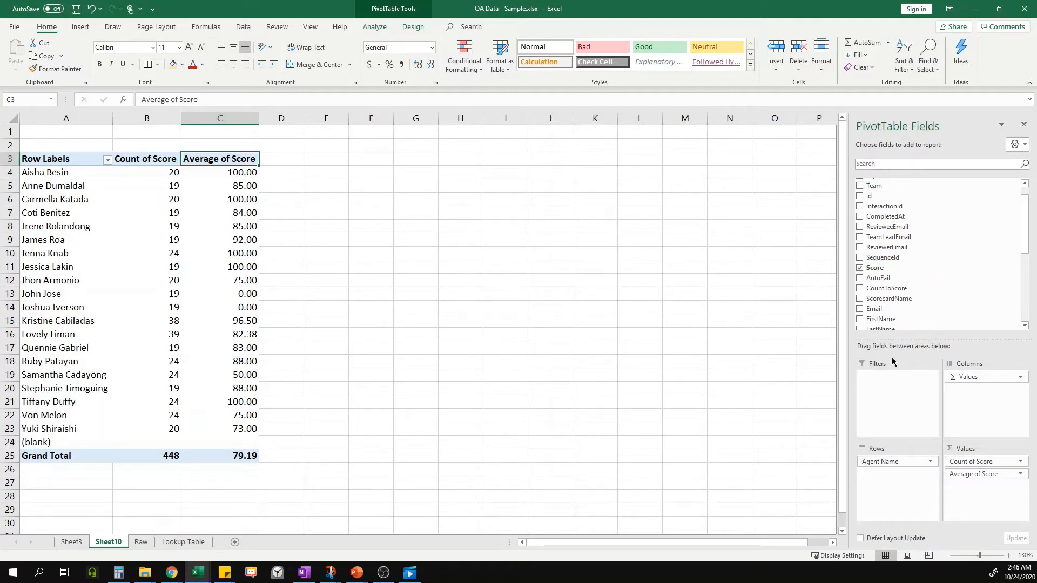
scroll(925, 286, "up", 2)
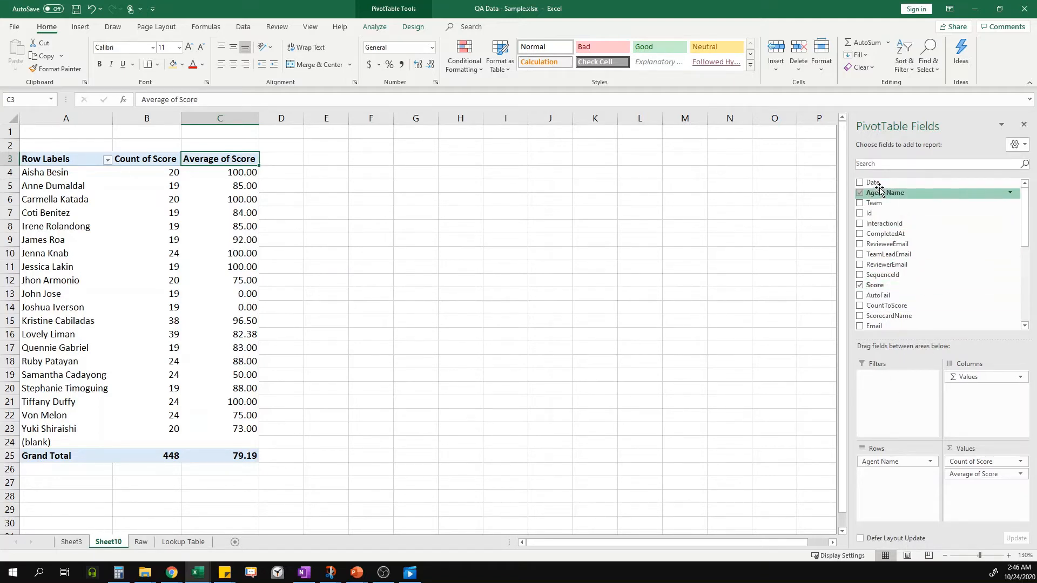
left_click_drag(878, 187, 901, 402)
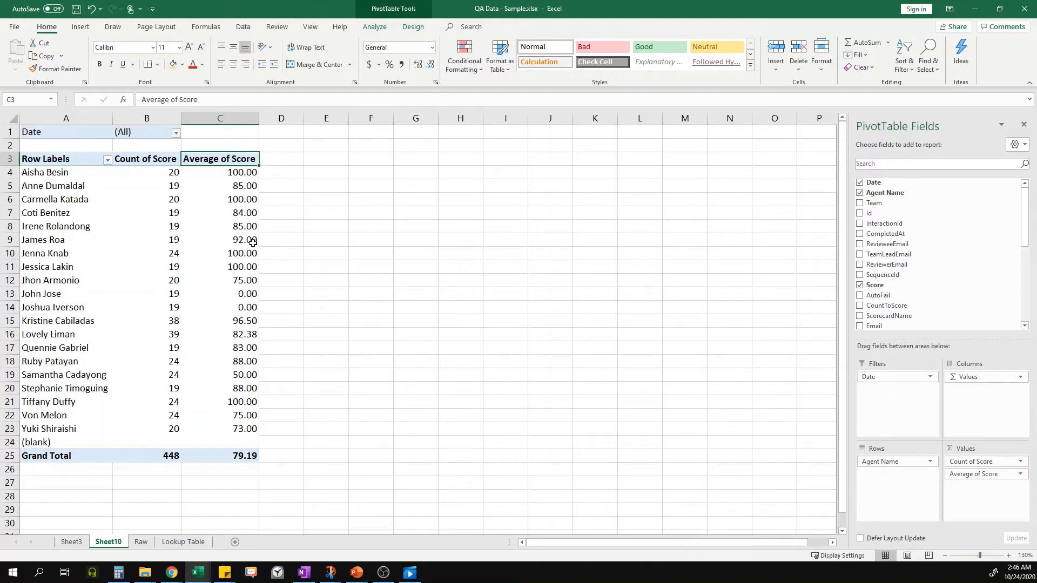
Filter the PivotTable's Date field to multiple items, keeping only 10/8/2020, 10/9/2020 and 10/13/2020
left_click(174, 134)
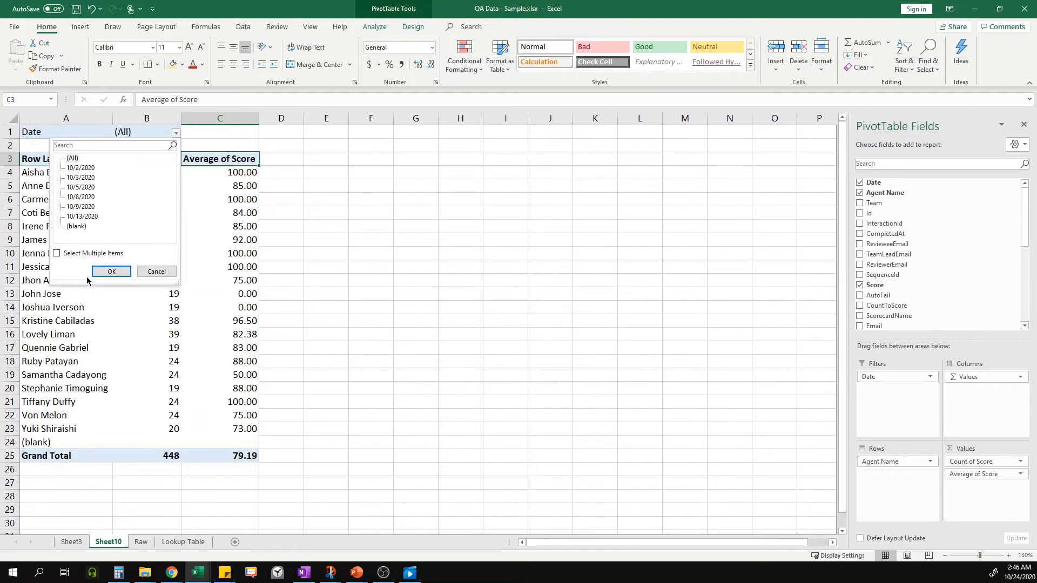
left_click(55, 254)
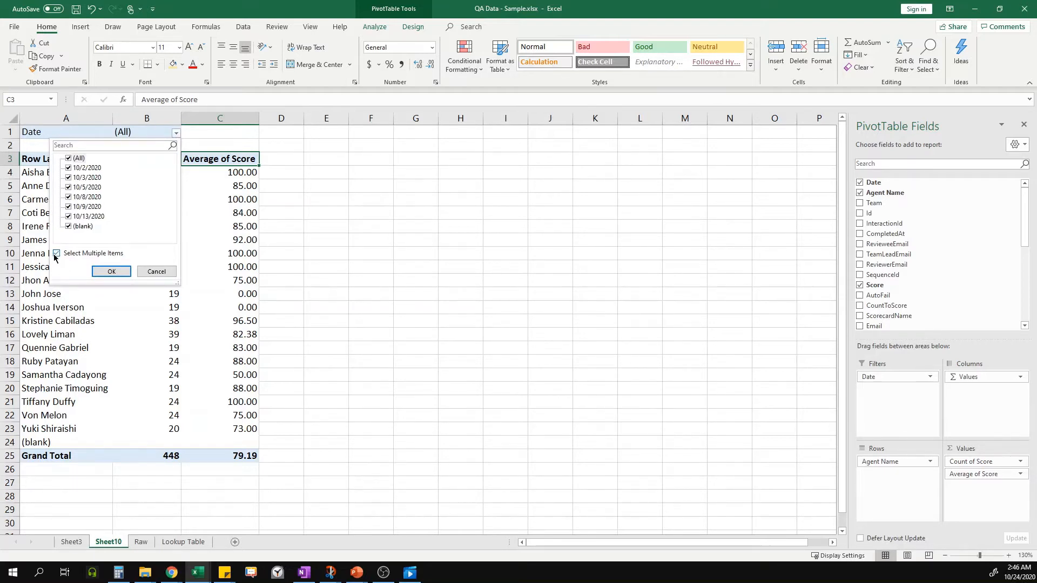
left_click(70, 159)
left_click(68, 168)
left_click(68, 188)
left_click(68, 197)
left_click(68, 207)
left_click(68, 168)
left_click(72, 197)
left_click(69, 158)
left_click(68, 158)
left_click(71, 197)
left_click(70, 206)
left_click(69, 216)
left_click(108, 271)
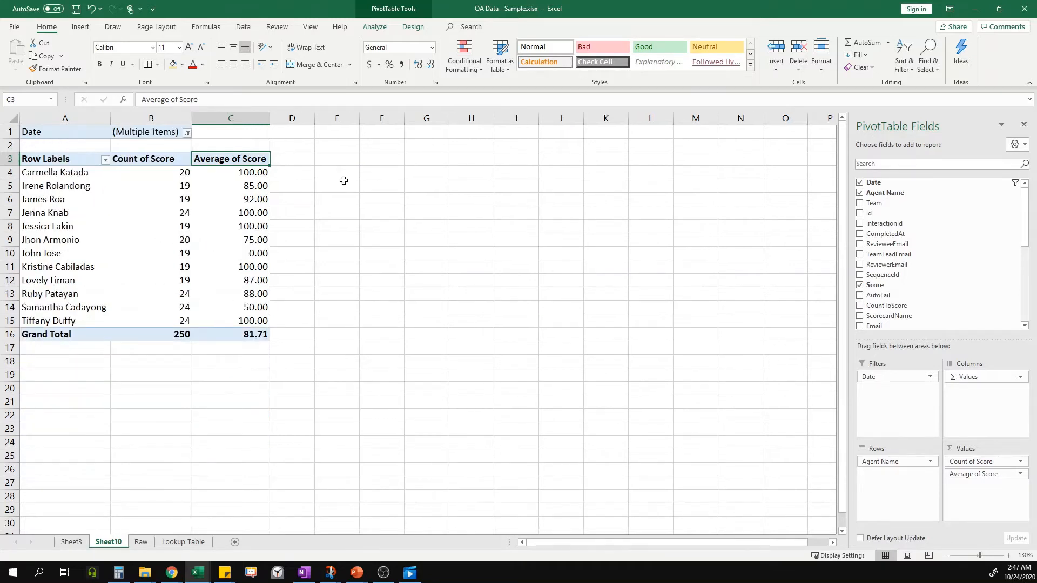
Reset the PivotTable's Date filter to include all dates
left_click(188, 133)
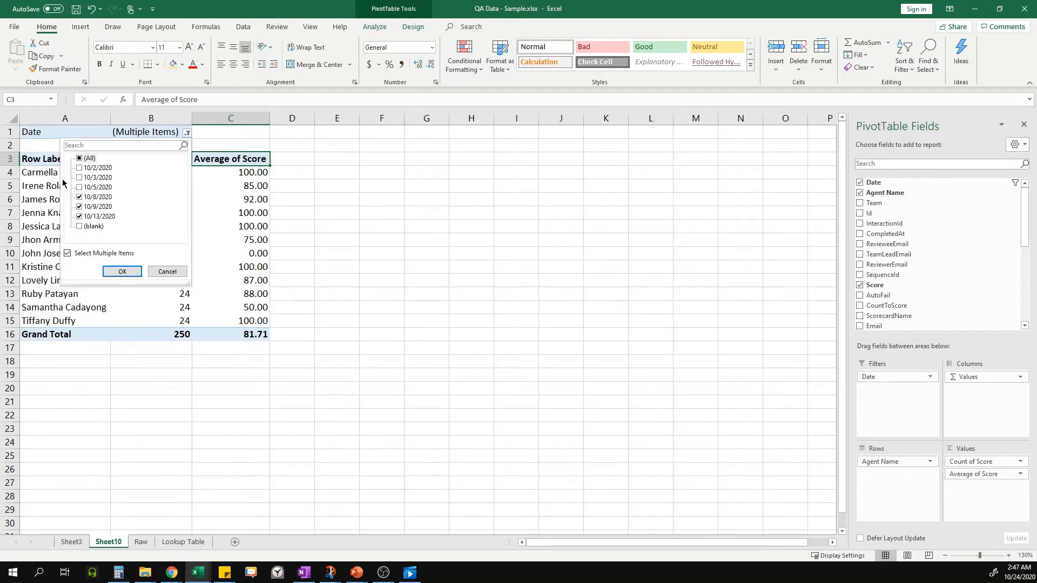
left_click(80, 159)
left_click(120, 272)
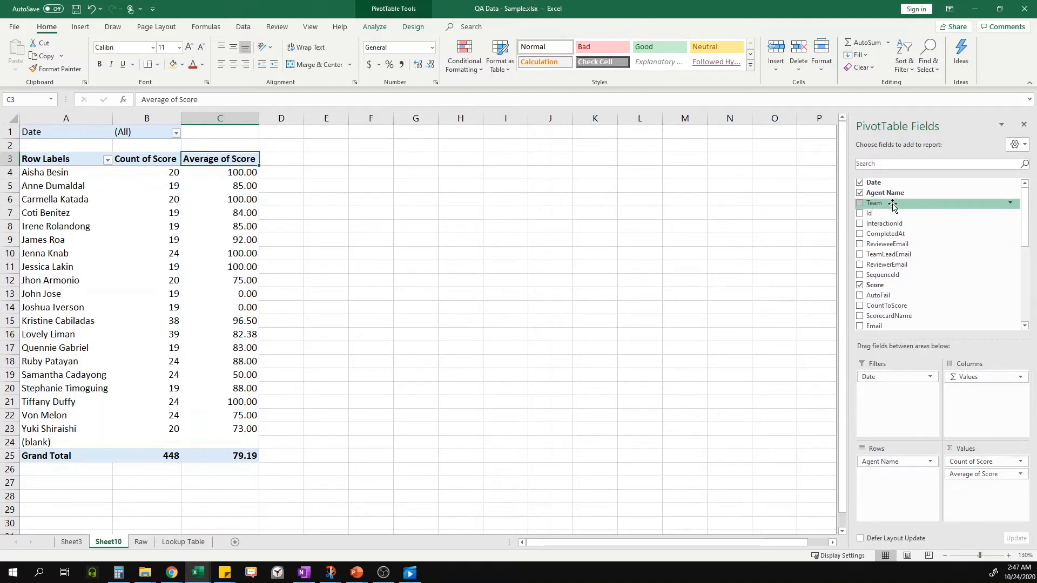
Add Team to the PivotTable's rows, try it below Agent Name, and put it back above Agent Name
left_click_drag(893, 207, 894, 460)
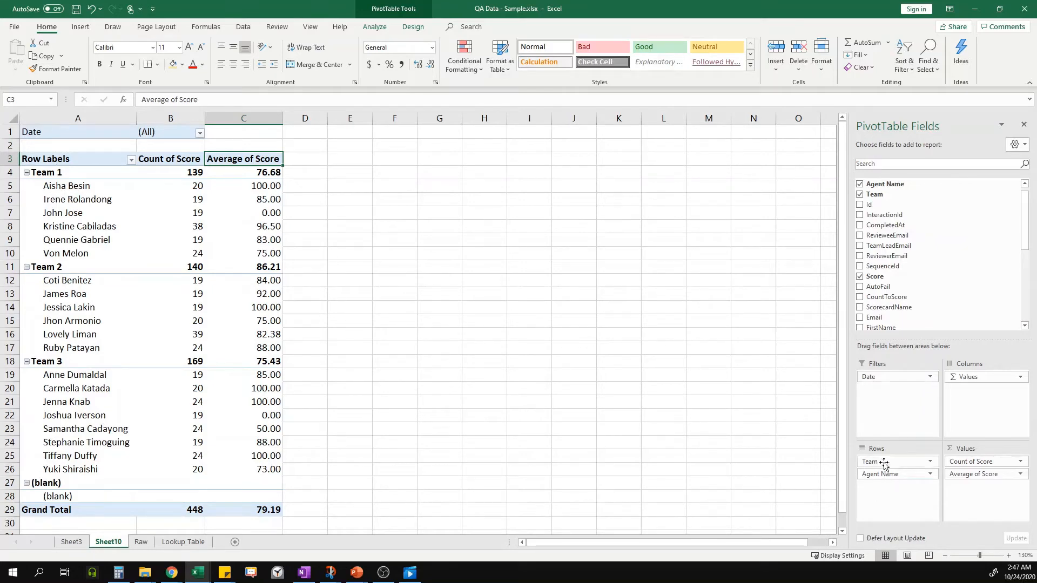
left_click_drag(884, 463, 889, 484)
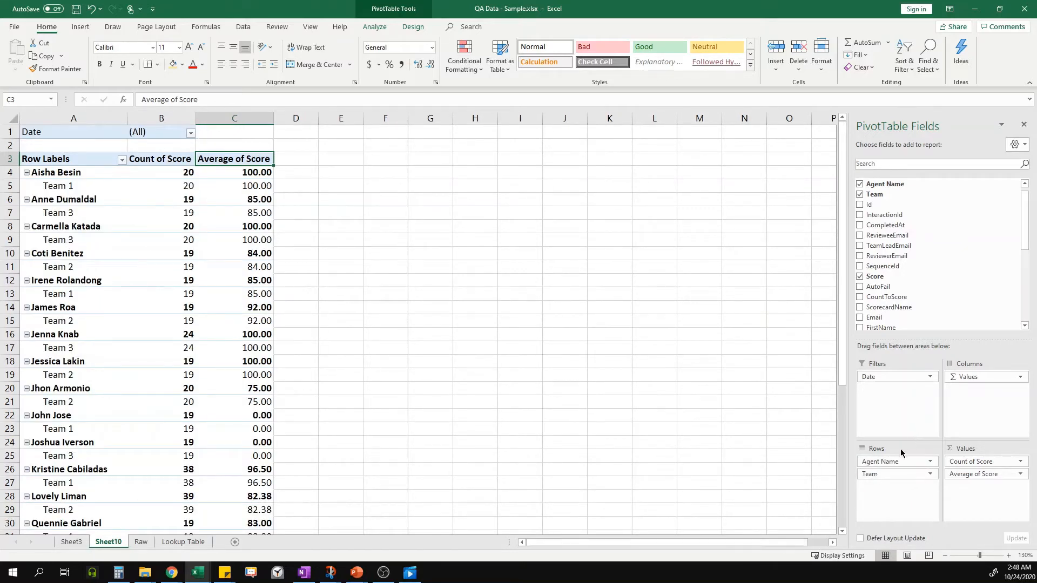
left_click_drag(892, 462, 890, 479)
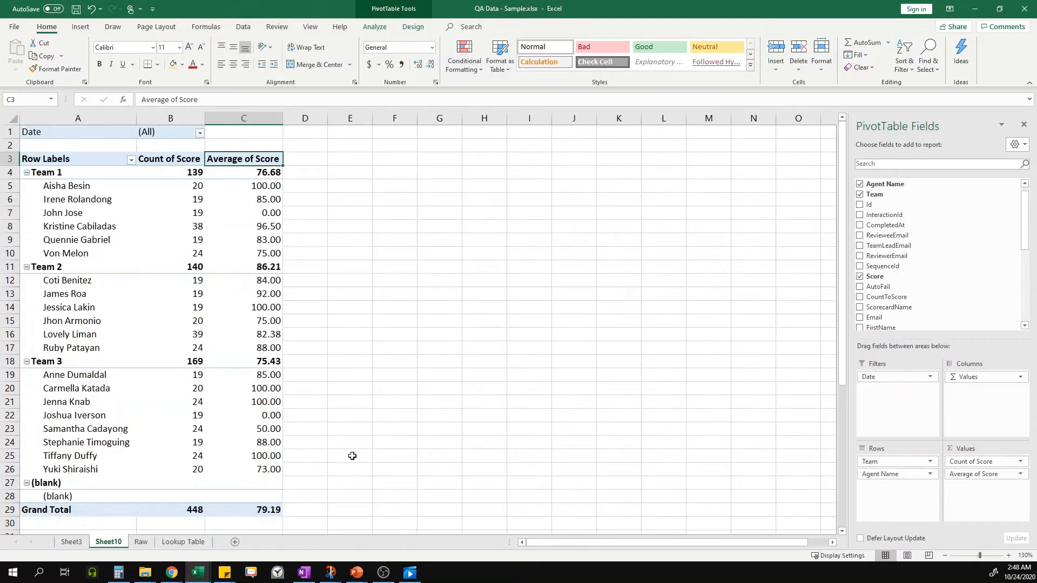
Exclude the (blank) team from the PivotTable's row labels
left_click_drag(49, 484, 79, 496)
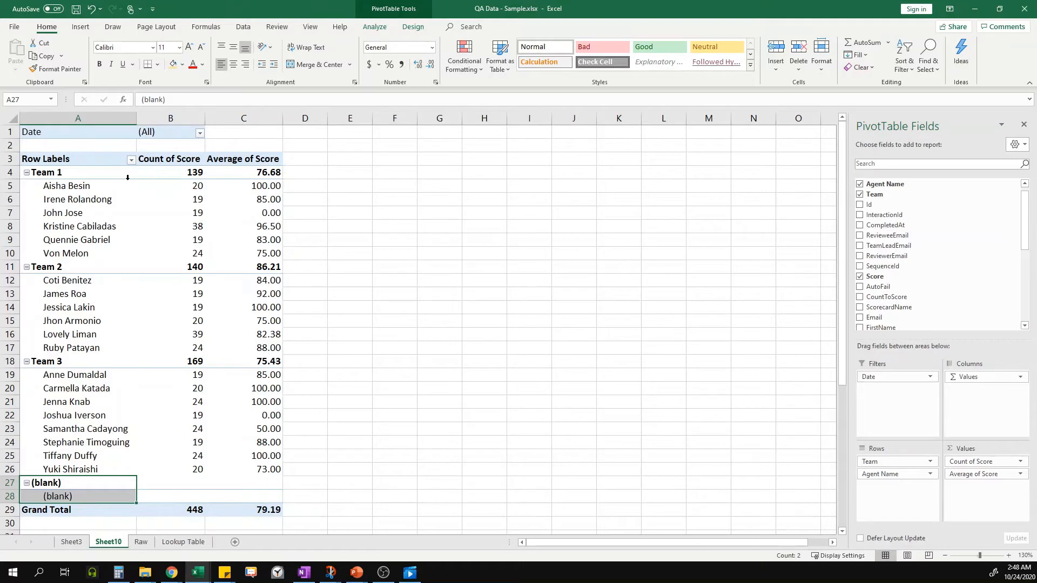
left_click(132, 159)
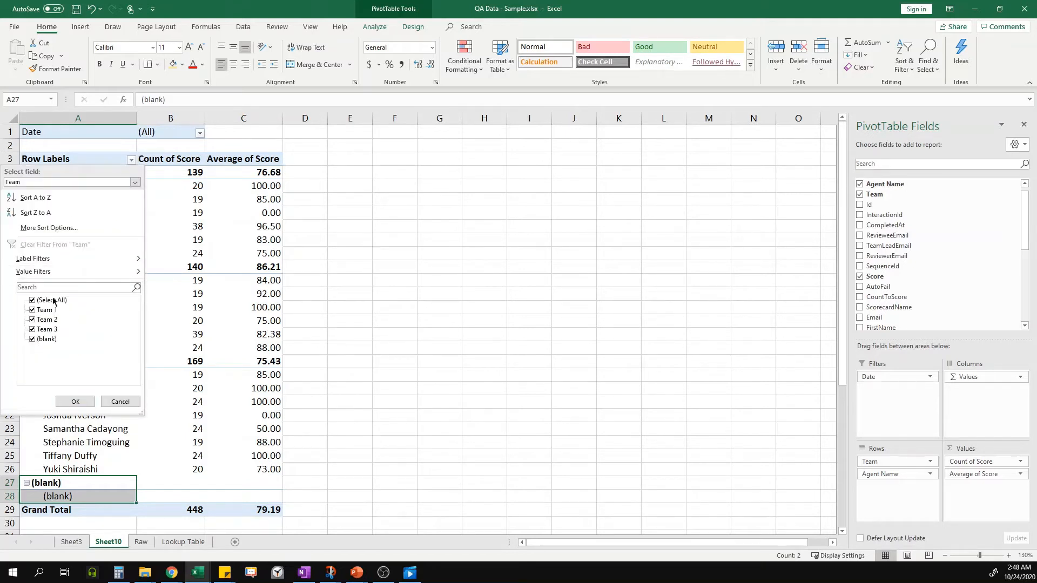
left_click(32, 340)
left_click(75, 402)
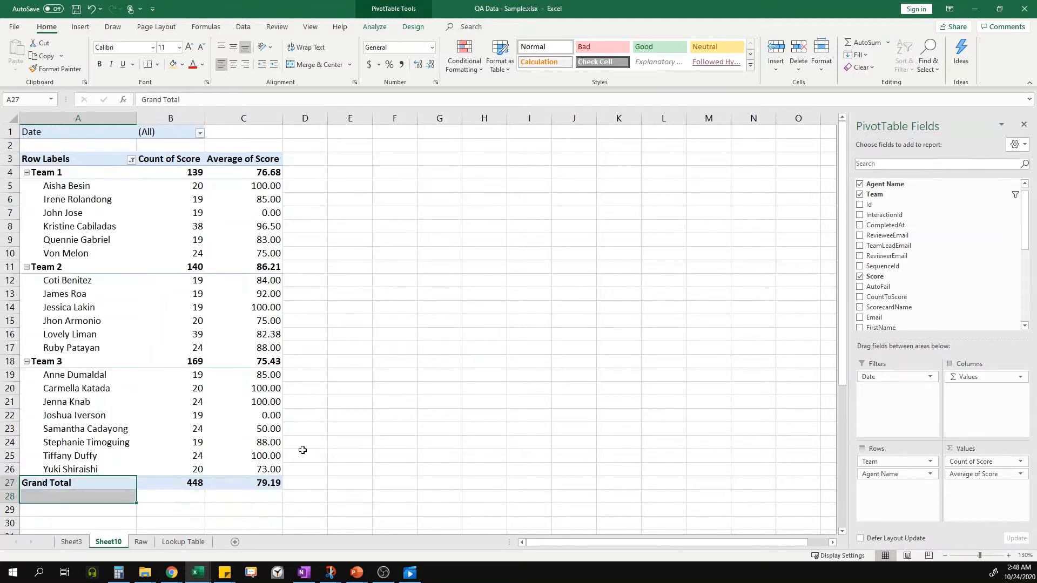
left_click(394, 417)
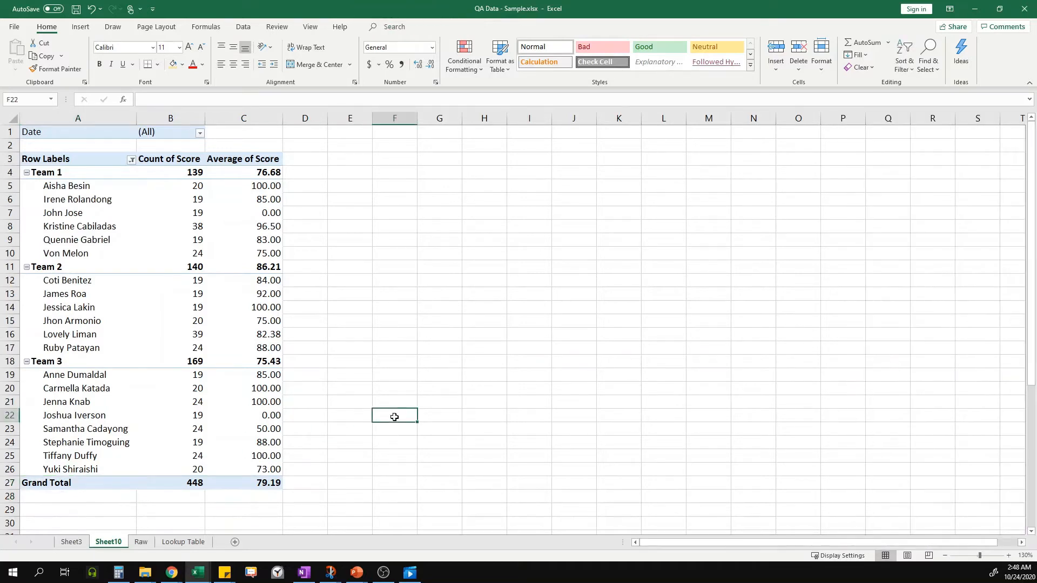
Remove Count of Score from the PivotTable's values and move Date from the filters to the columns
left_click(257, 255)
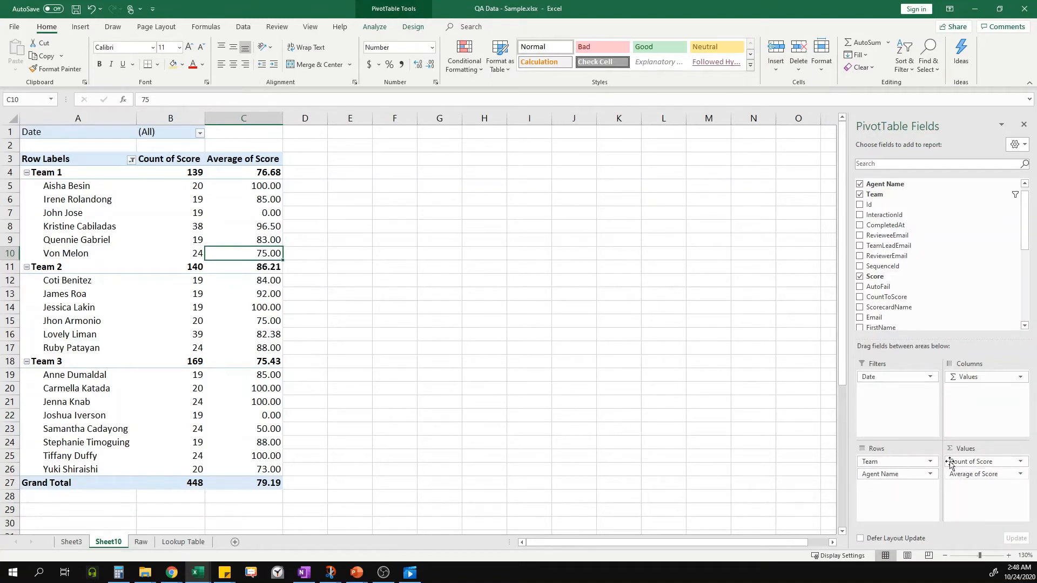
left_click_drag(954, 463, 930, 252)
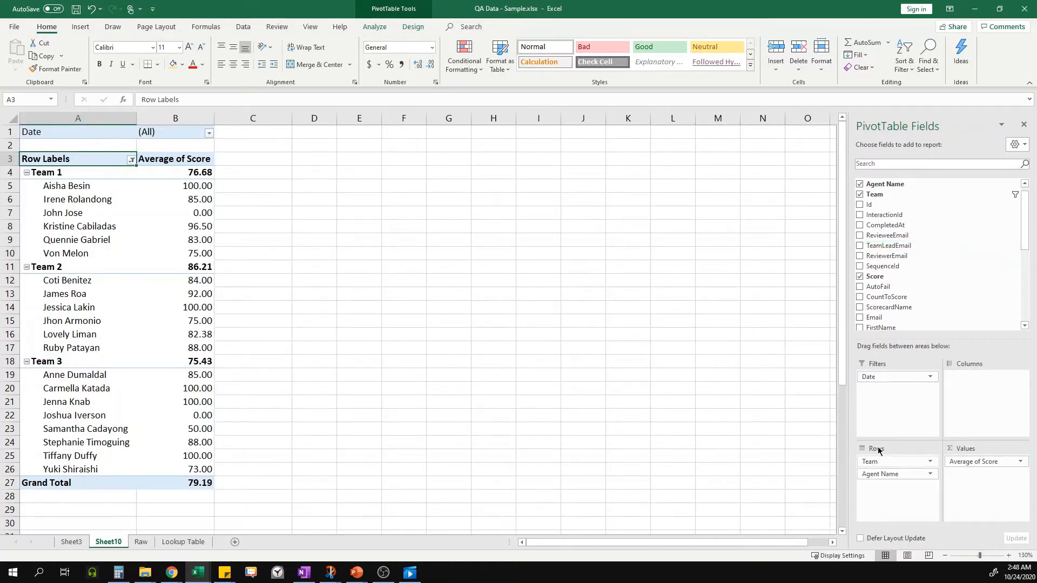
left_click_drag(913, 378, 963, 381)
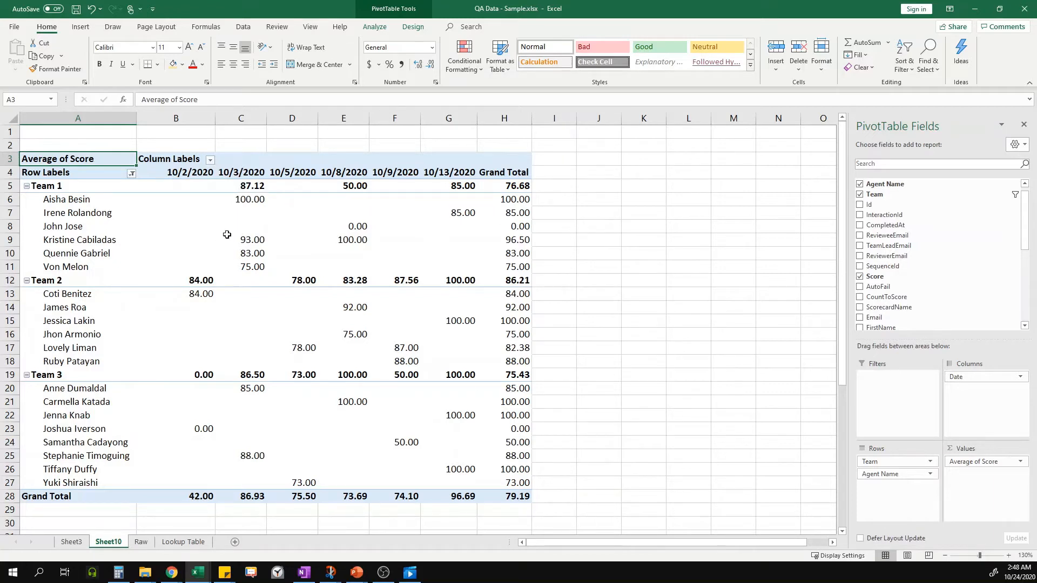
left_click_drag(81, 240, 263, 243)
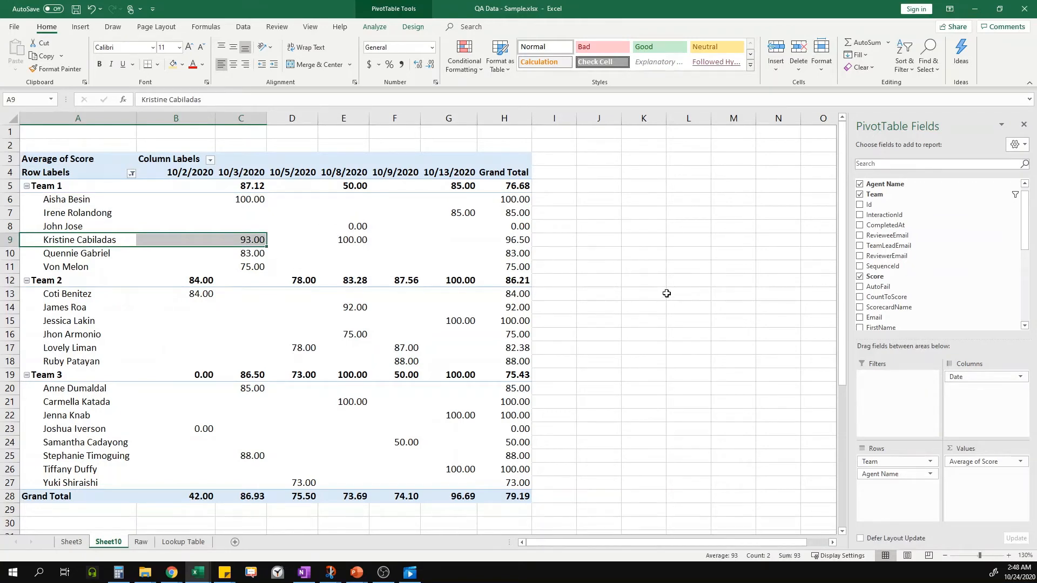
left_click(615, 267)
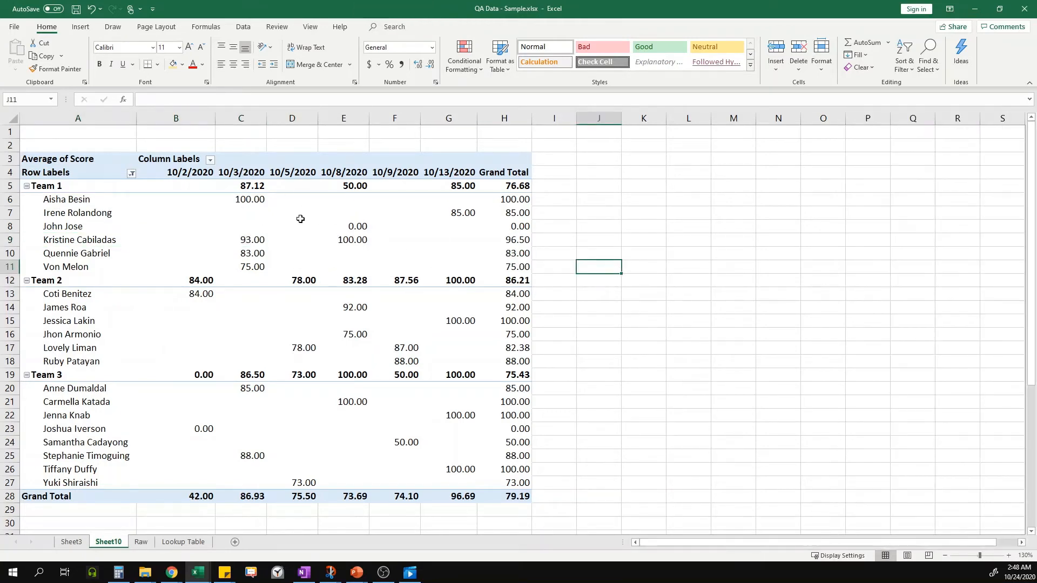
Add Score to the PivotTable's values again, above Average of Score, and summarize it by Count
left_click(386, 172)
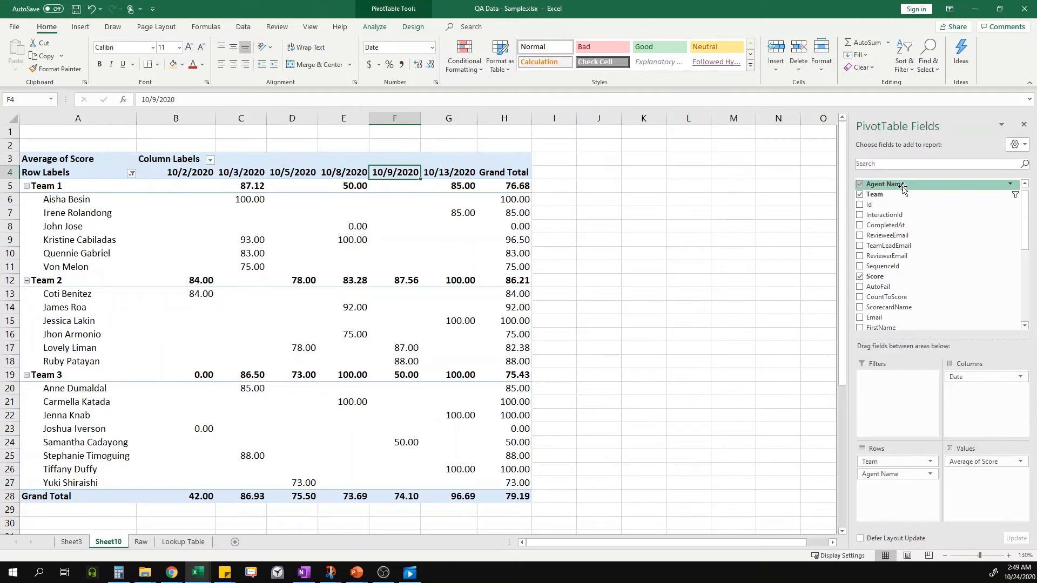
left_click_drag(894, 276, 979, 463)
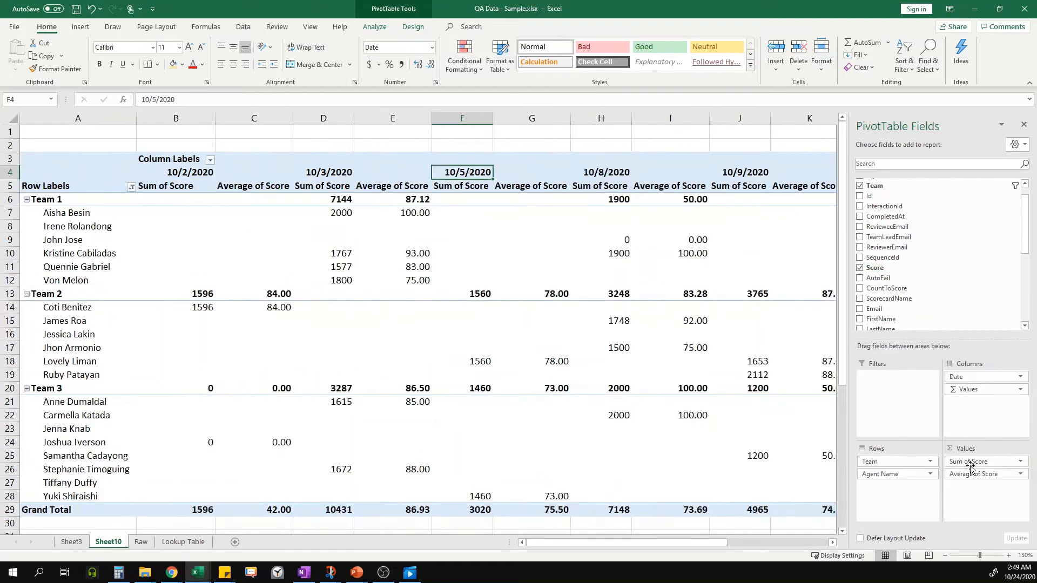
left_click(967, 462)
left_click(967, 449)
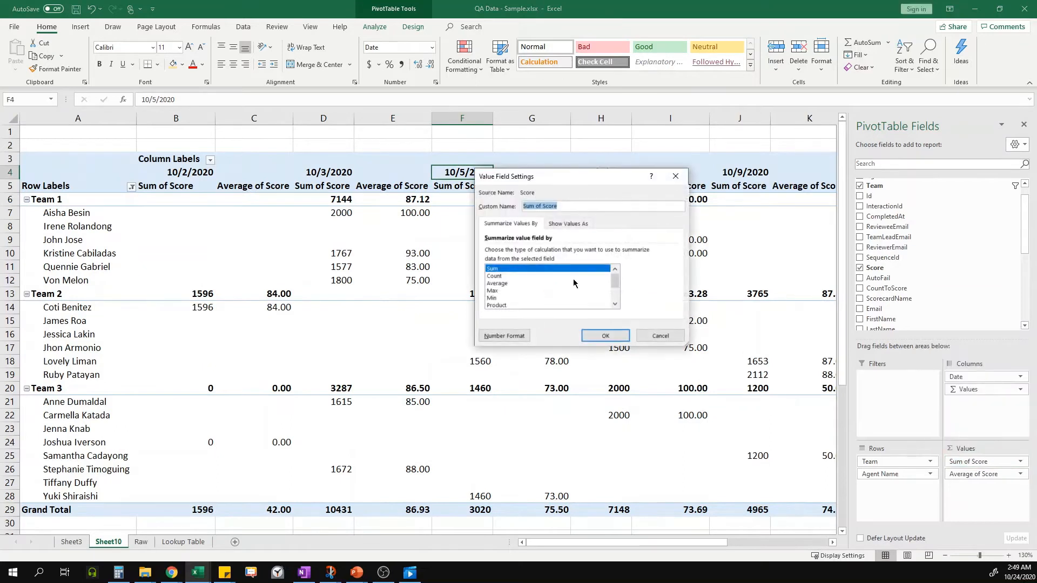
left_click(498, 277)
left_click(601, 336)
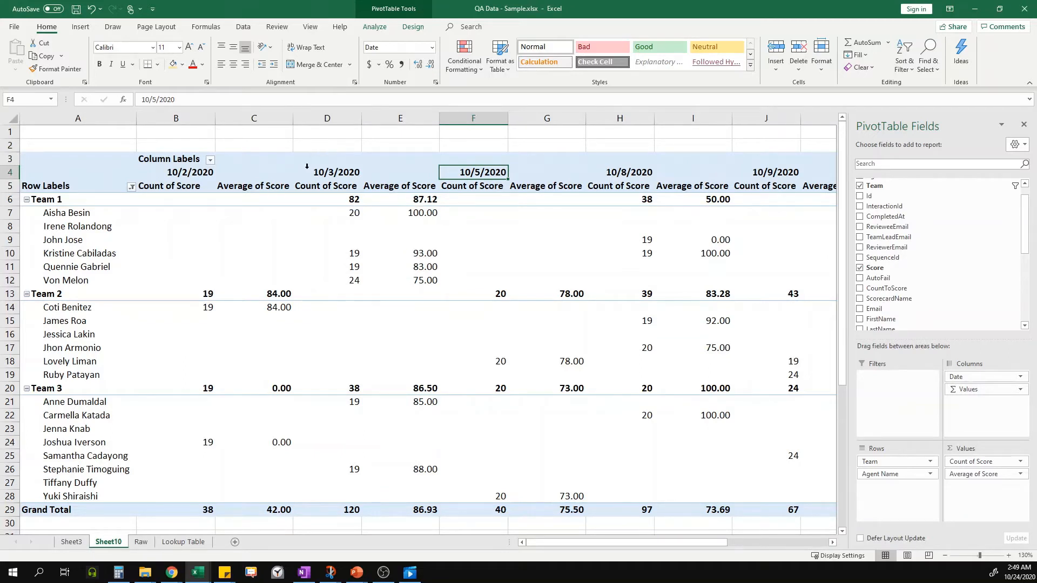
Review the 10/3/2020 columns and move Date from the PivotTable's columns back to the filters
left_click_drag(321, 172, 399, 510)
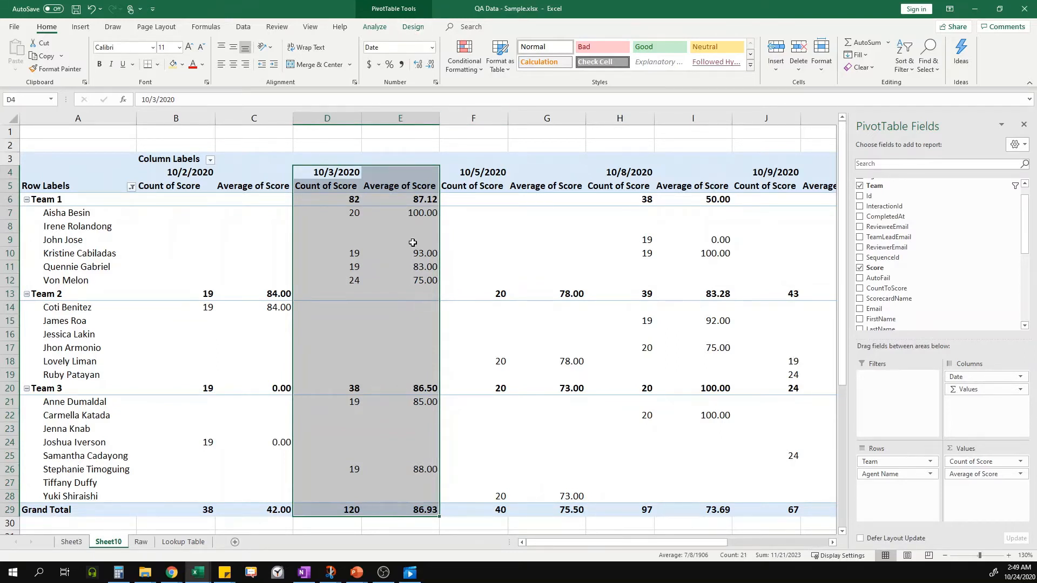
left_click_drag(584, 540, 554, 541)
left_click_drag(966, 381, 897, 381)
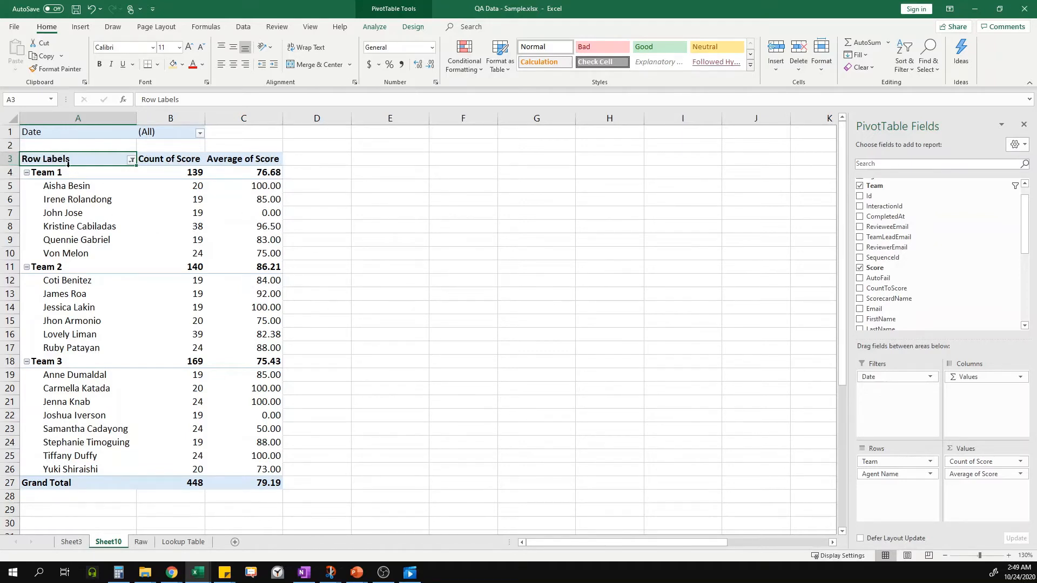
Rename the PivotTable's Row Labels header in A3 as Agent Name
left_click_drag(180, 99, 139, 99)
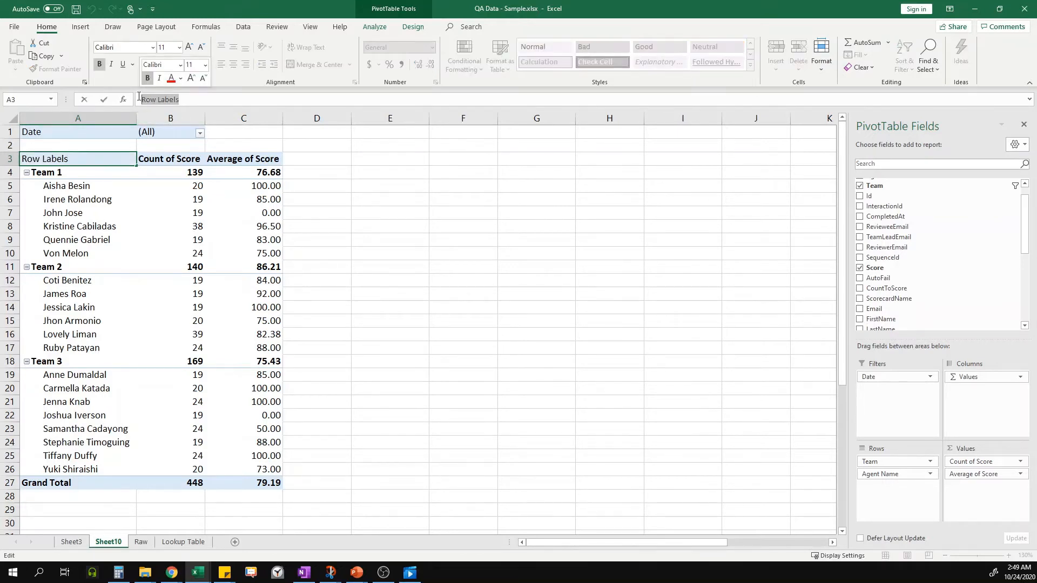
type("Agent Name")
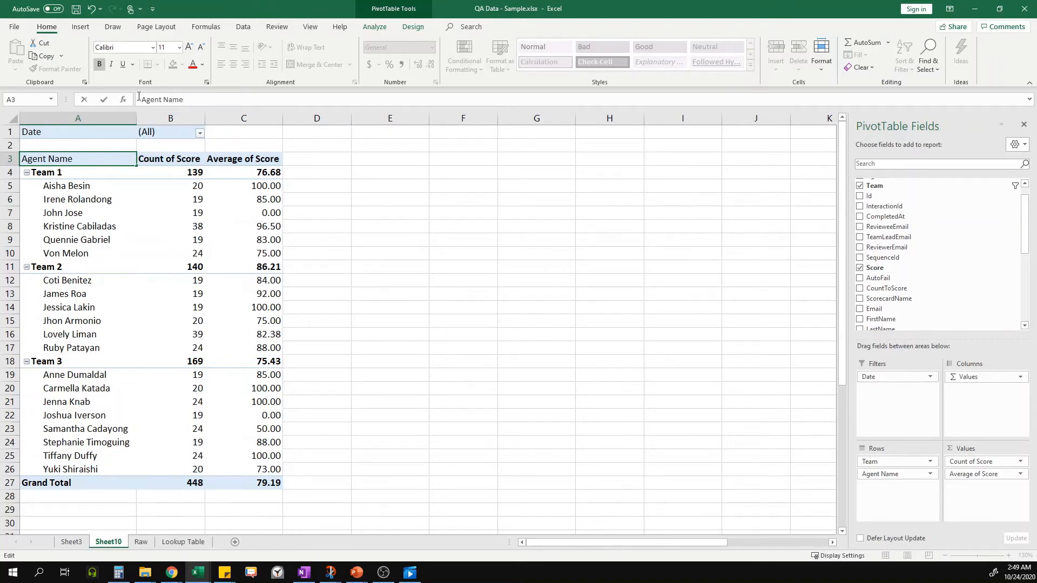
key("Return")
key("Up")
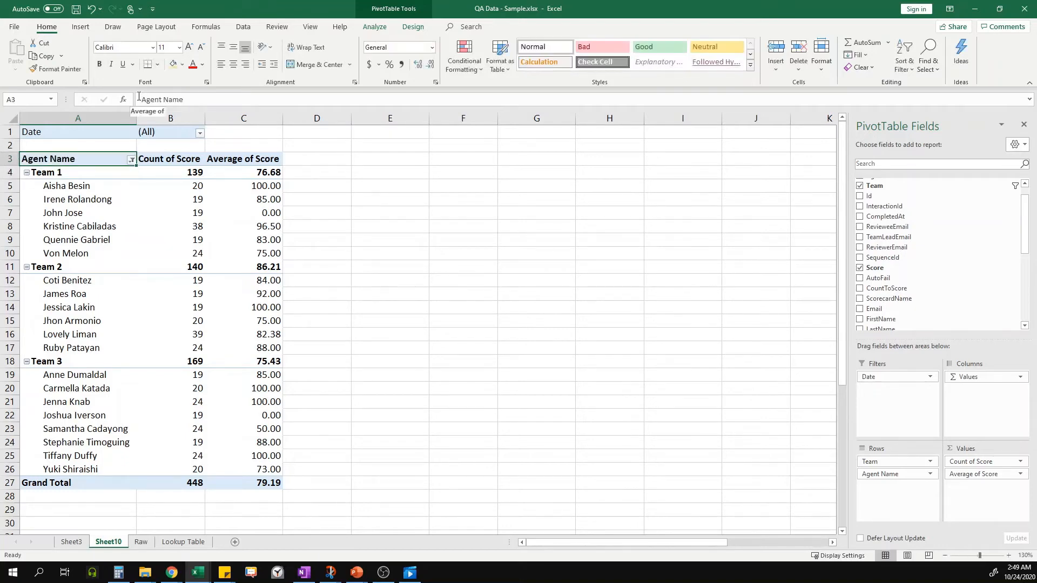
Rename the PivotTable's Count of Score header in B3 as Evaluation Count
key("Right")
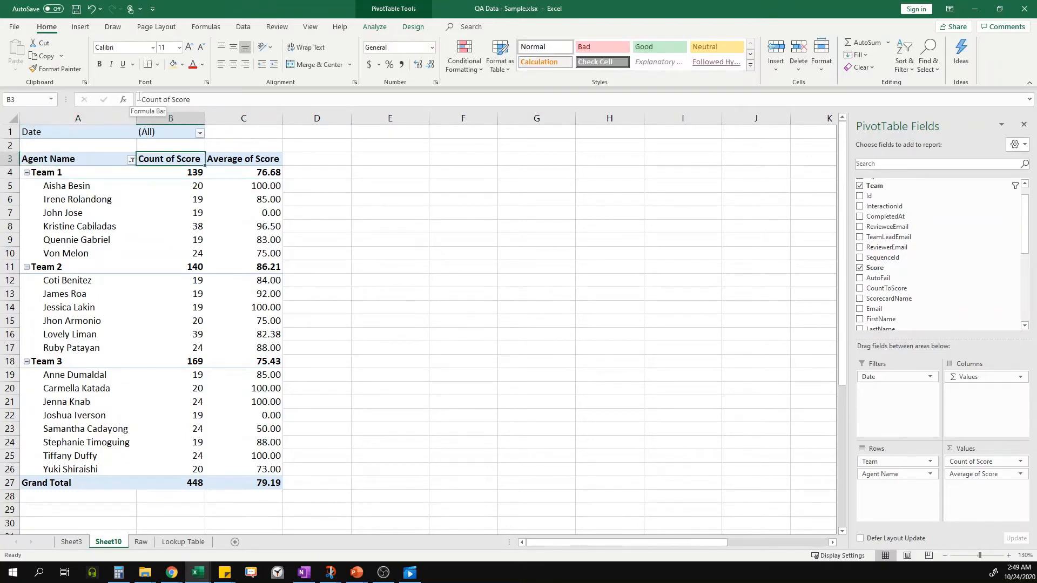
type("Evaluation")
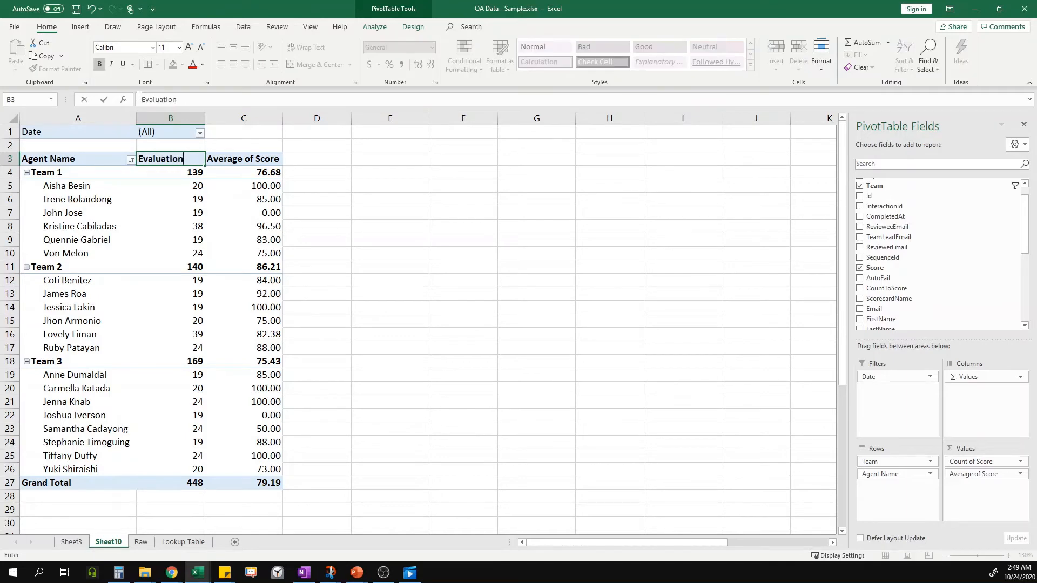
type(" Count")
key("Return")
key("Up")
Rename the PivotTable's Average of Score header in C3 as QA Score
key("Right")
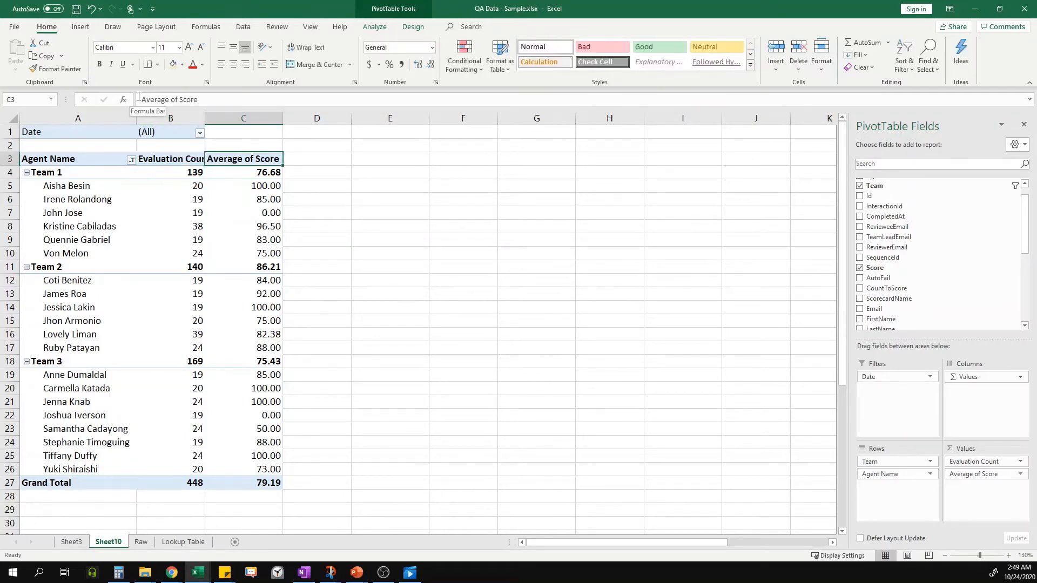
type("QA SCor")
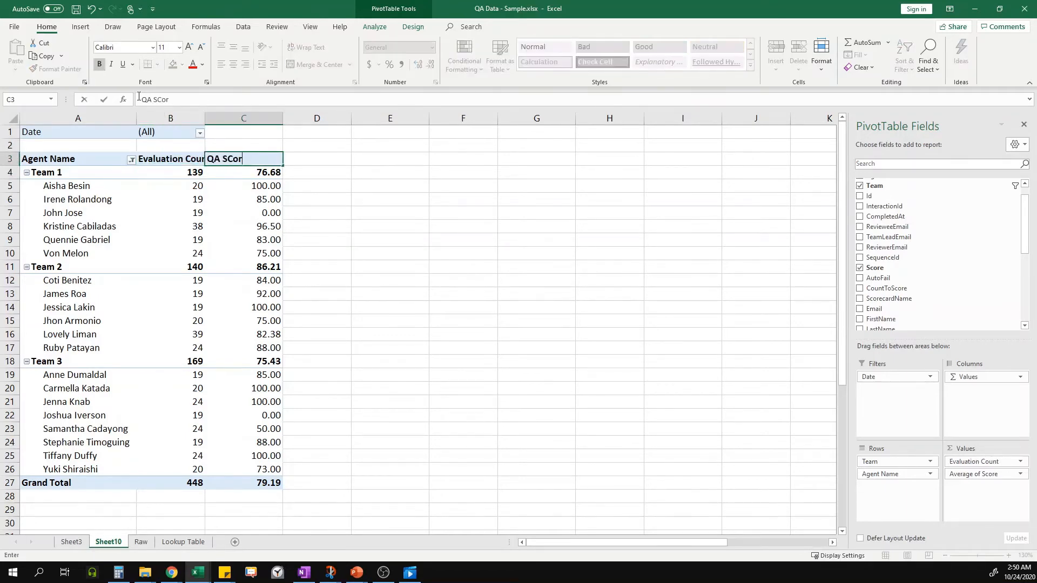
key("BackSpace")
key("BackSpace")
key("BackSpace")
type("core")
key("Return")
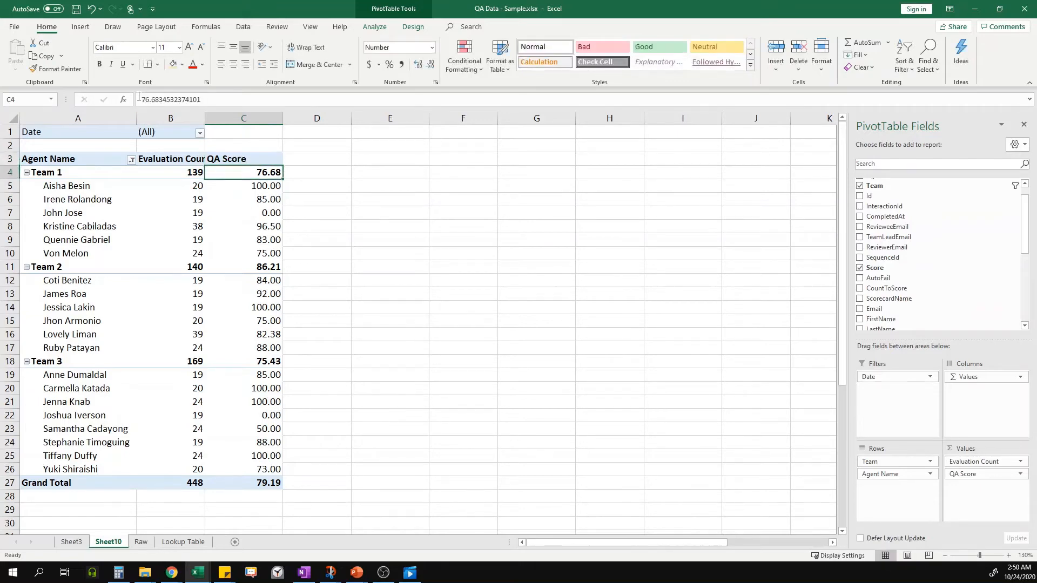
Try a gold PivotTable style, and replace it with the light blue style that has black header and grand total rows
left_click_drag(84, 159, 195, 159)
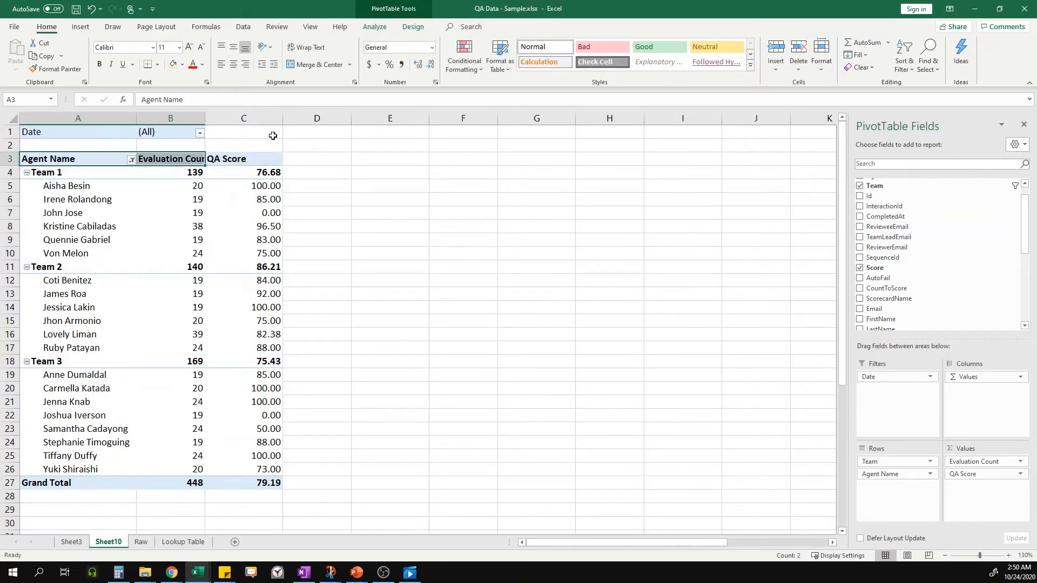
left_click(261, 244)
left_click(261, 159)
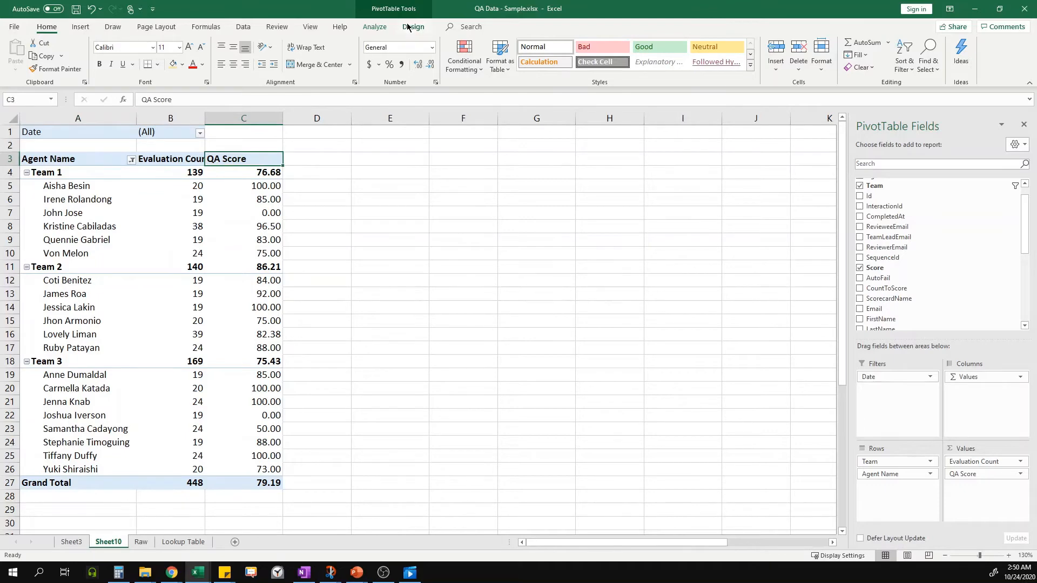
left_click(412, 27)
left_click(525, 54)
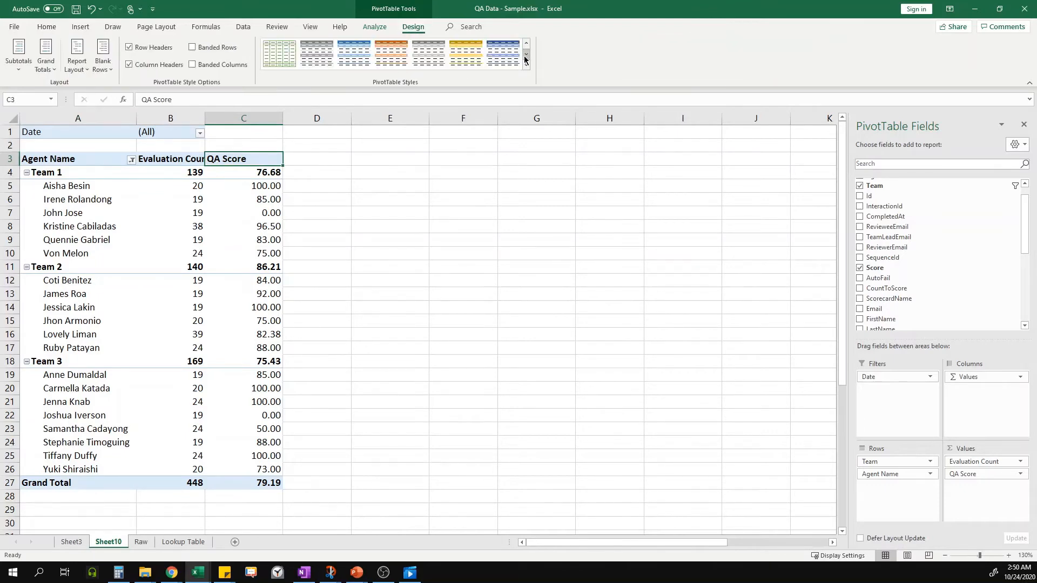
left_click(466, 60)
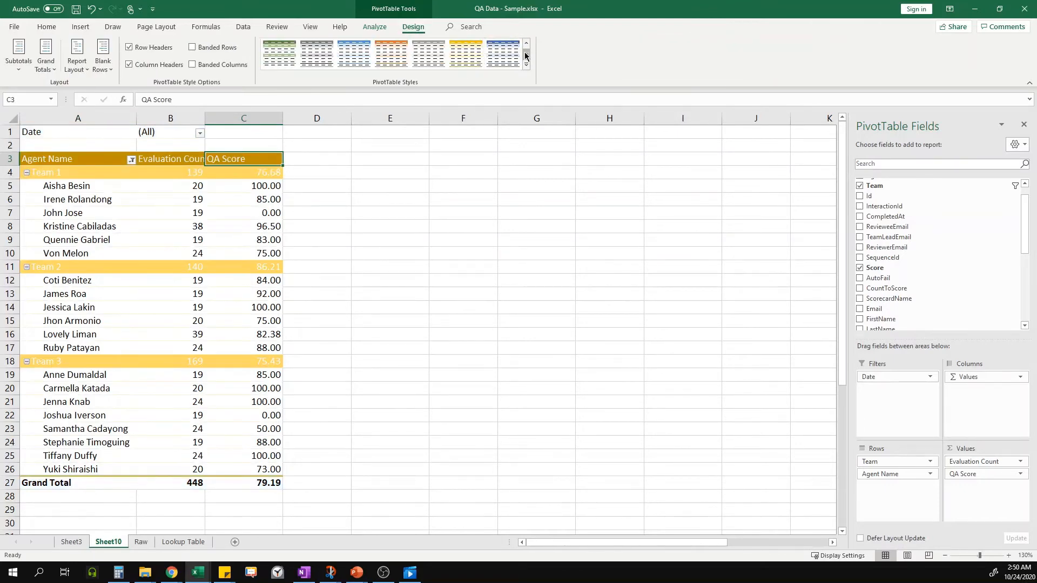
left_click(526, 54)
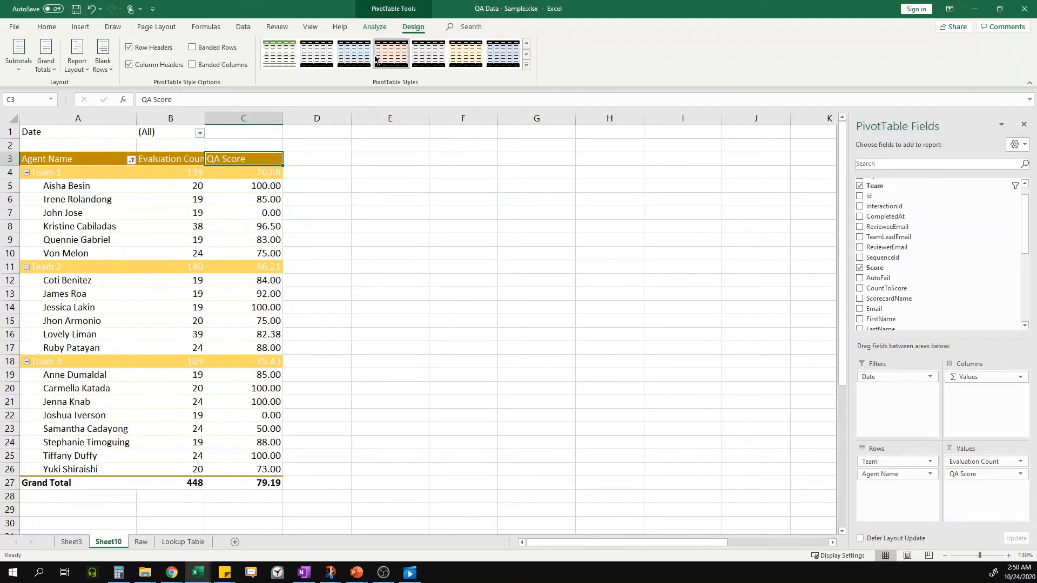
left_click(354, 57)
AutoFit column B to the width of the Evaluation Count header
left_click(324, 253)
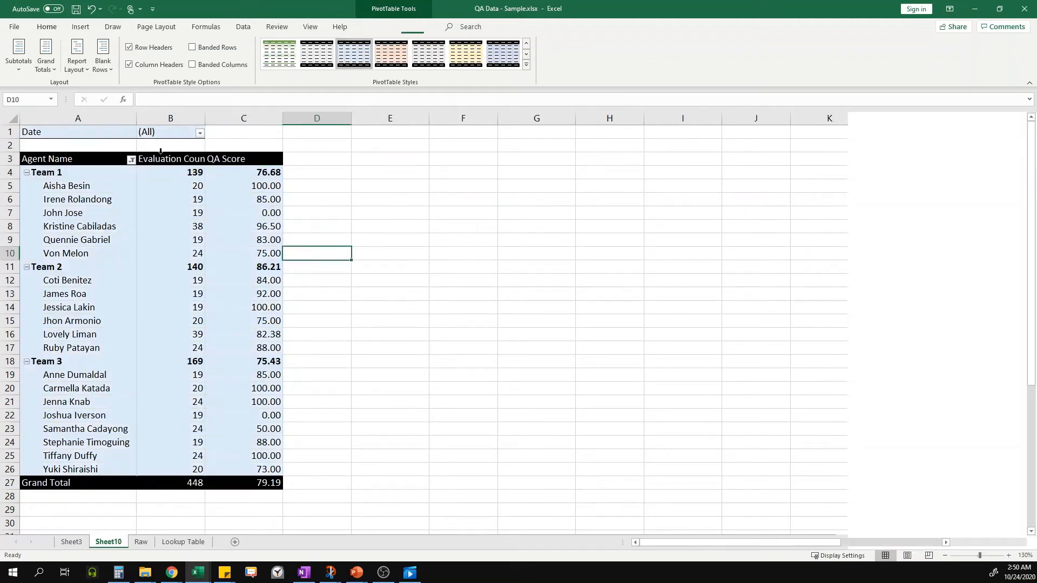
double_click(206, 124)
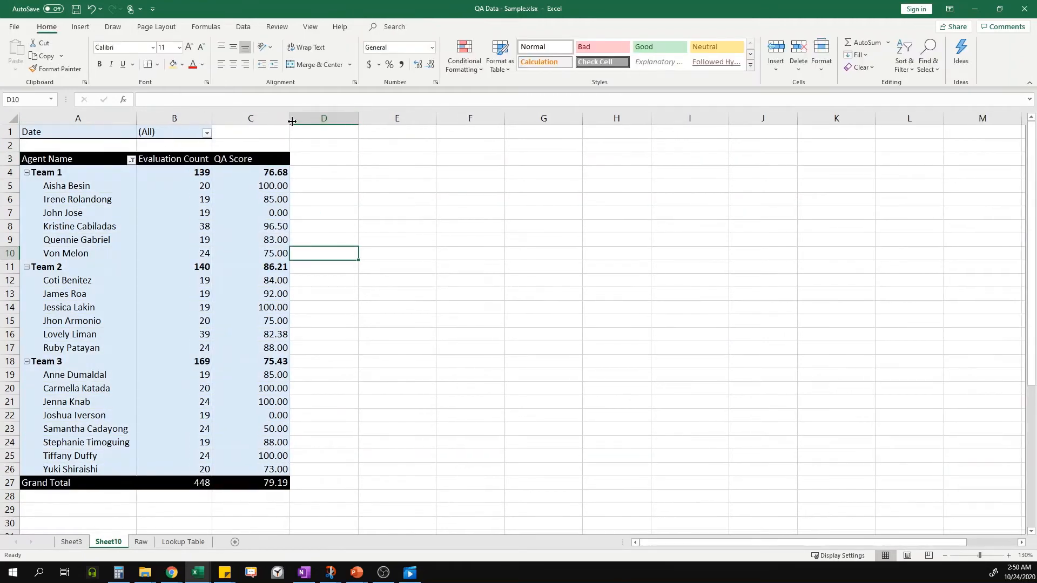
left_click(405, 374)
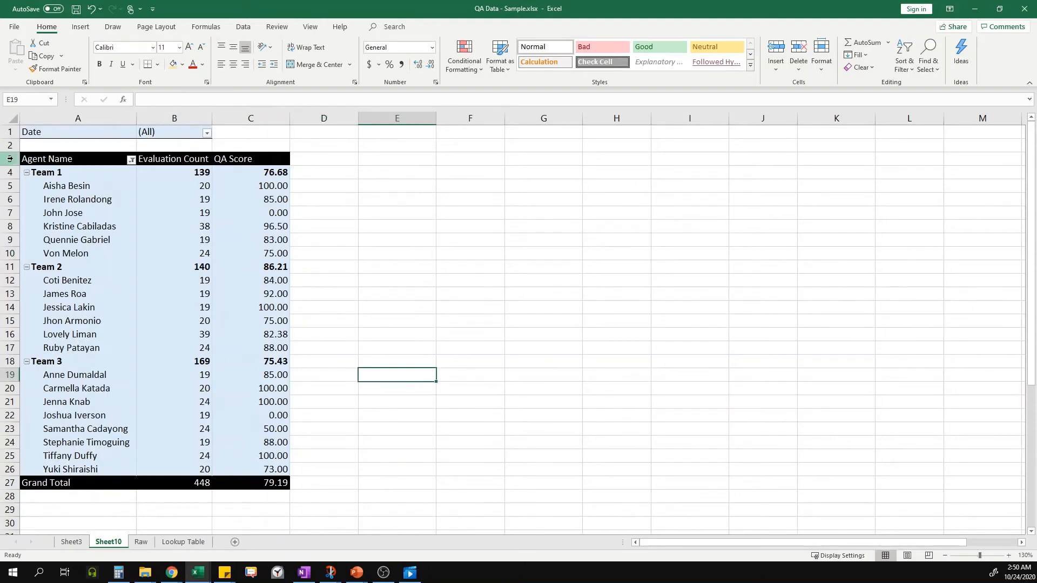
Collapse Team 1, Team 2 and Team 3 individually in the PivotTable
left_click(27, 173)
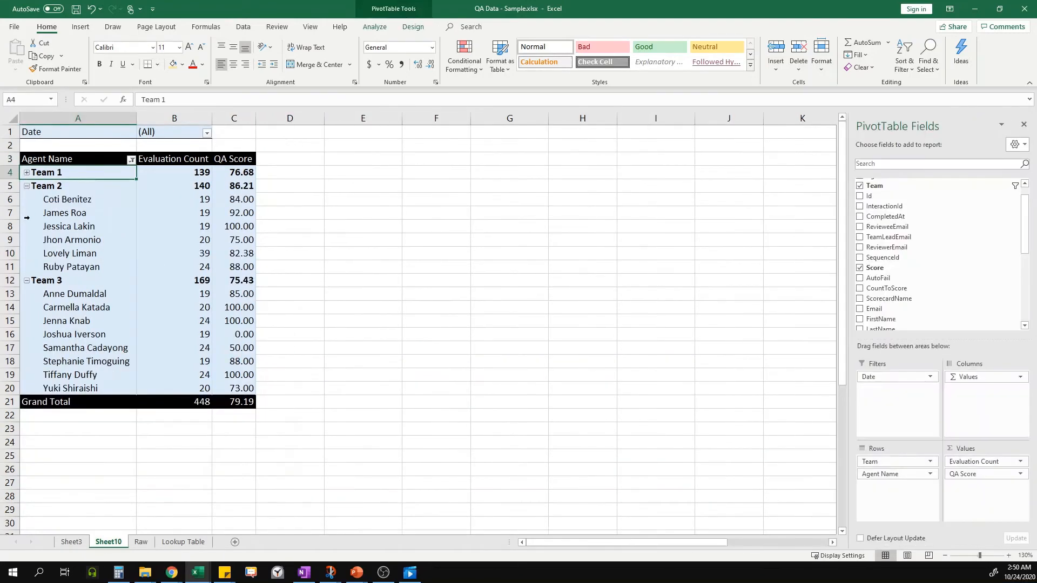
left_click(27, 187)
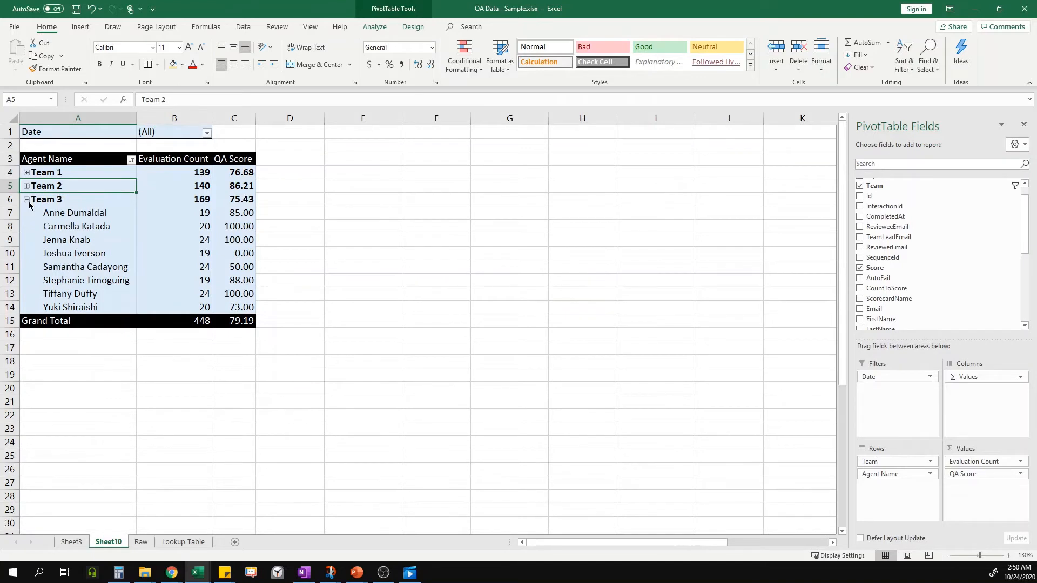
left_click(27, 200)
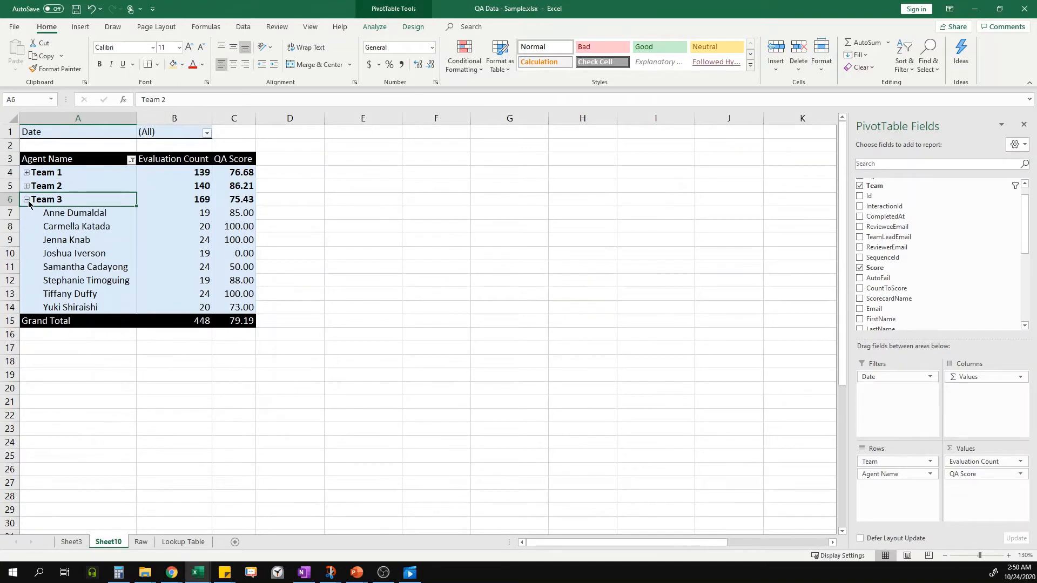
Expand the entire Team field to show the agents, and collapse the entire field again
right_click(26, 174)
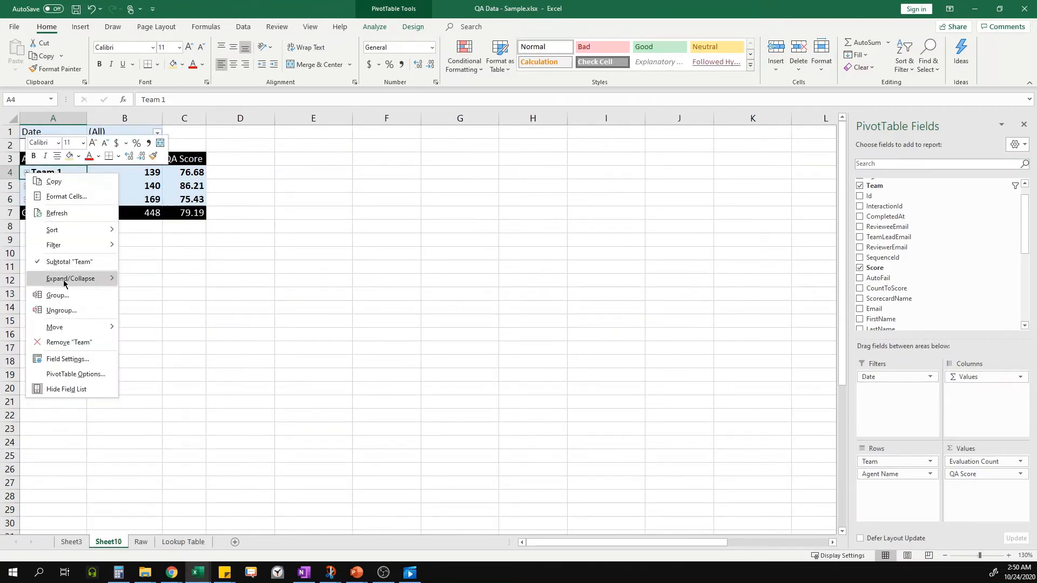
mouse_move(64, 282)
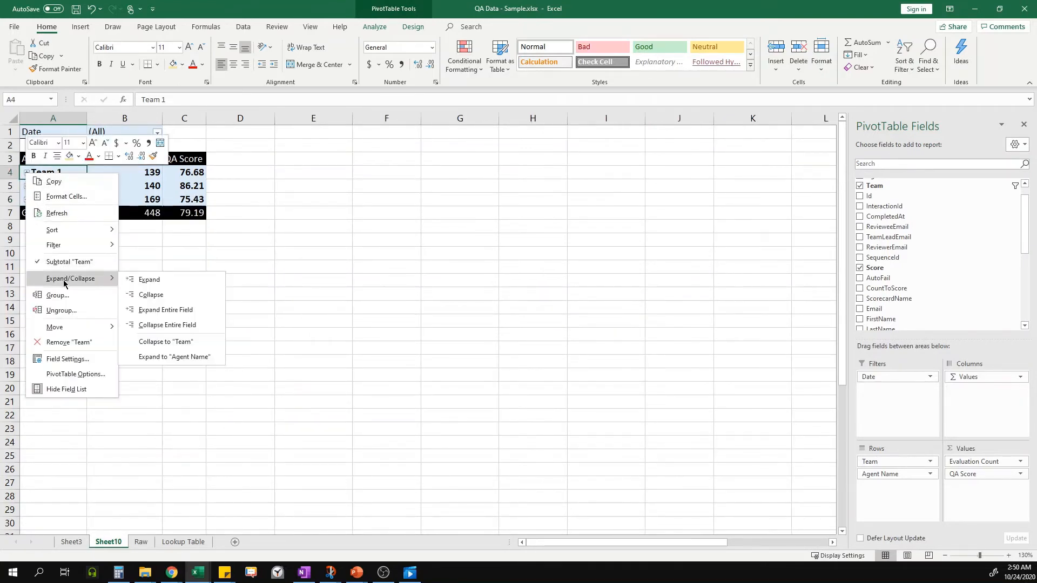
left_click(182, 311)
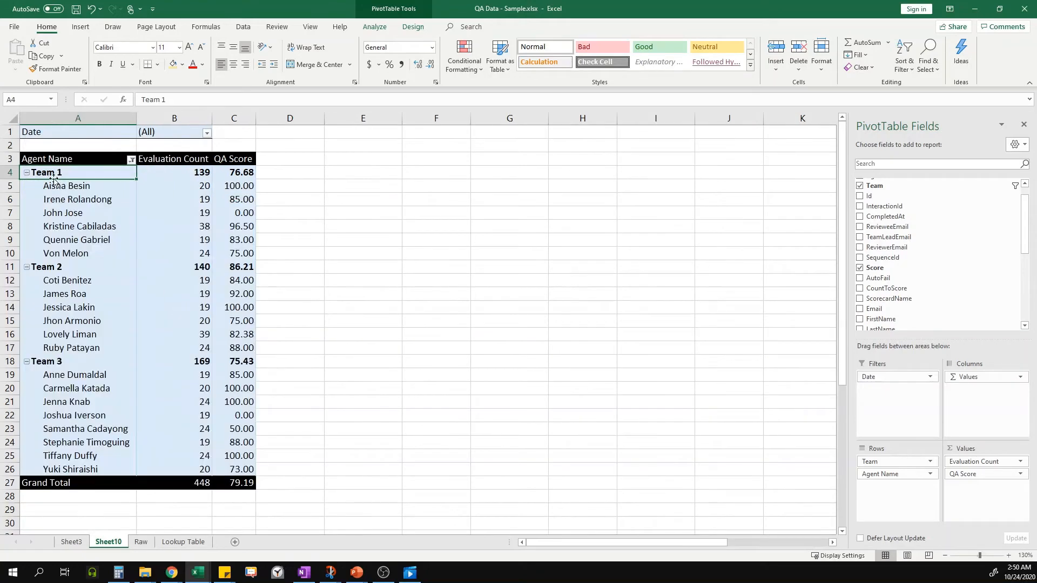
right_click(42, 172)
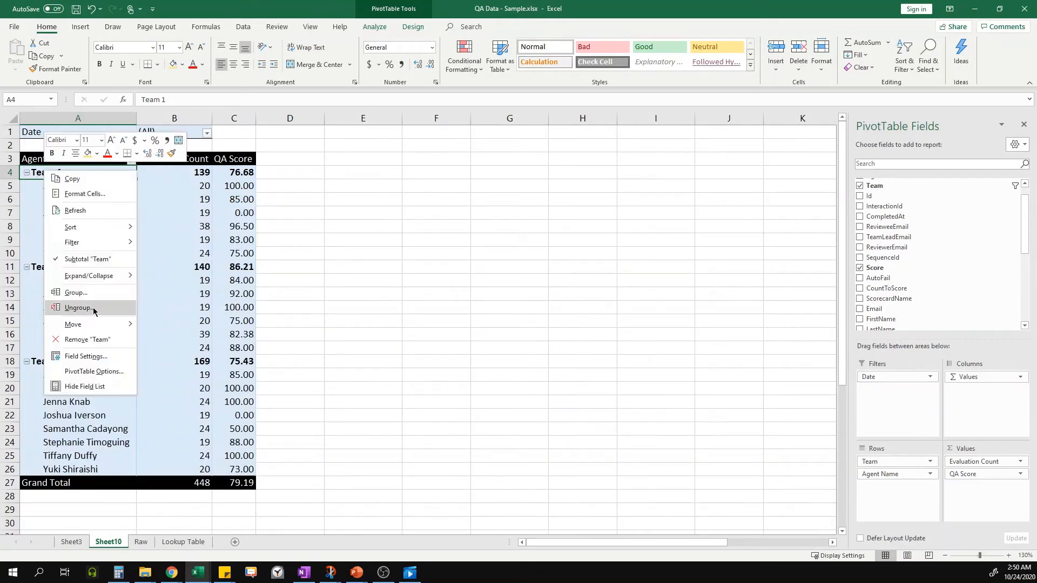
mouse_move(88, 279)
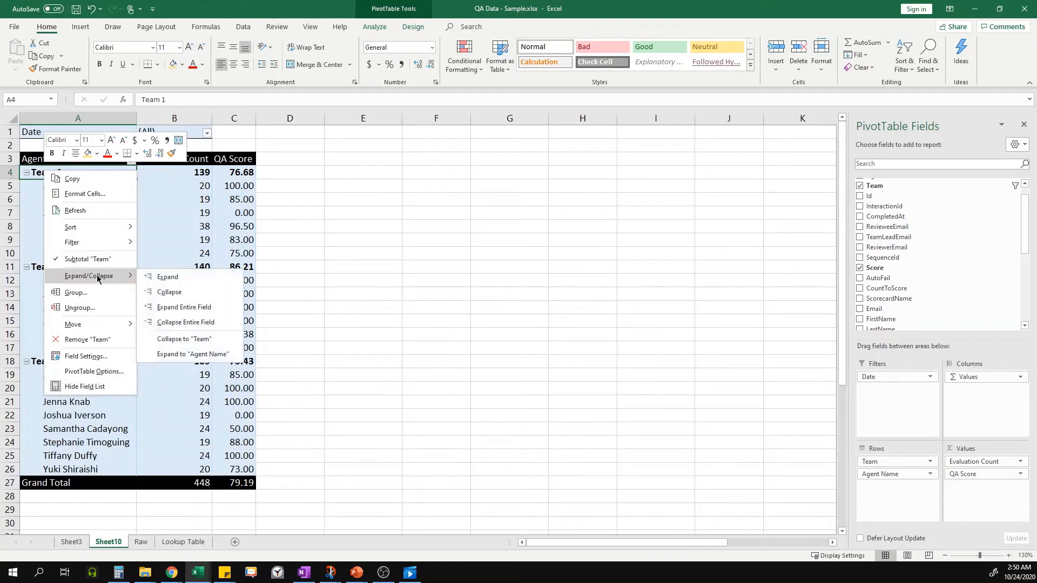
left_click(179, 323)
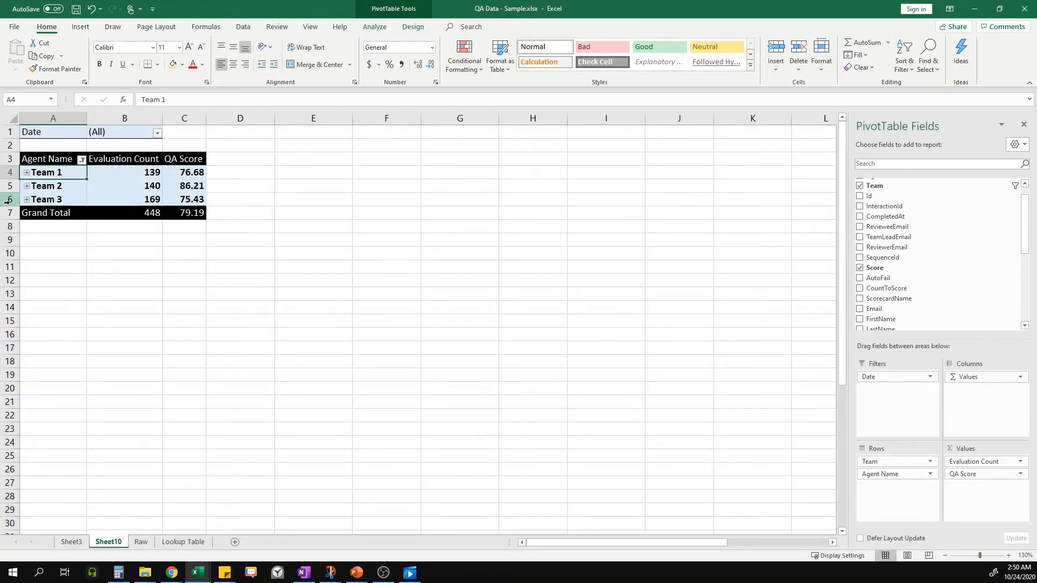
Expand only Team 1 to show its agents, and collapse the entire Team field from Team 2
left_click(26, 173)
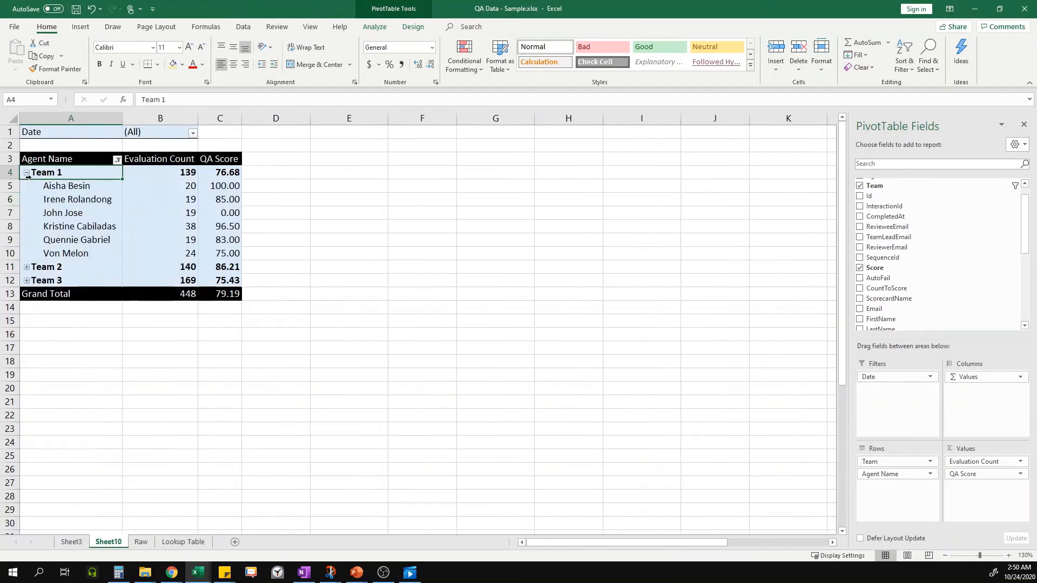
right_click(30, 268)
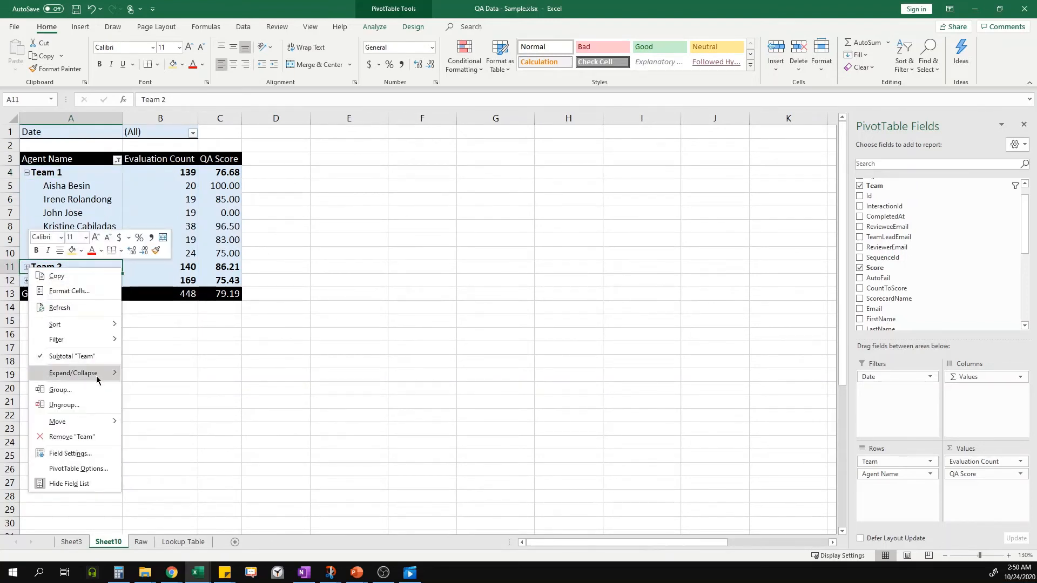
mouse_move(97, 380)
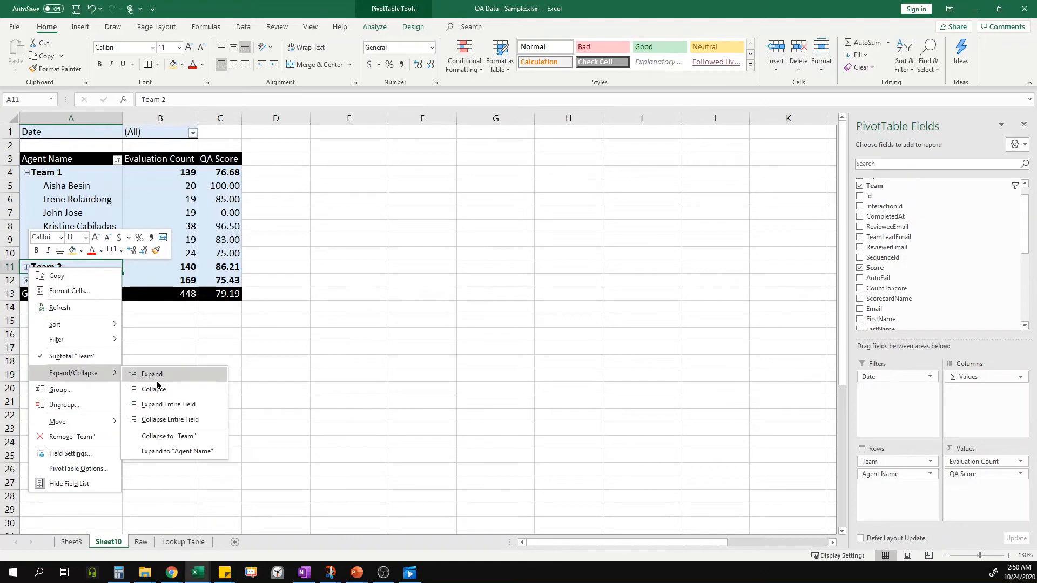
left_click(186, 419)
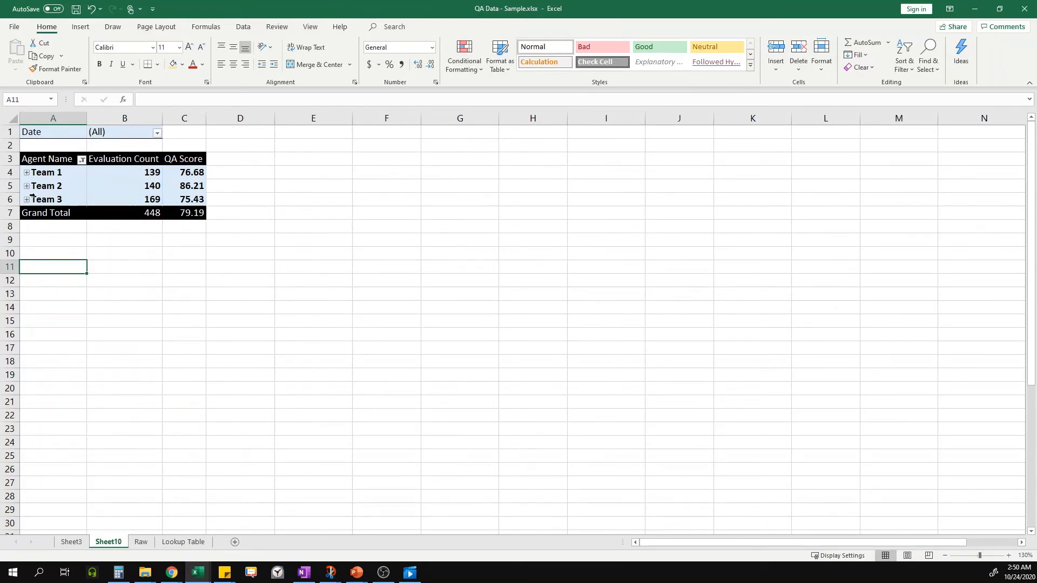
Expand the entire Team field in the PivotTable to show the agents under every team
left_click(24, 200)
right_click(29, 202)
left_click(28, 201)
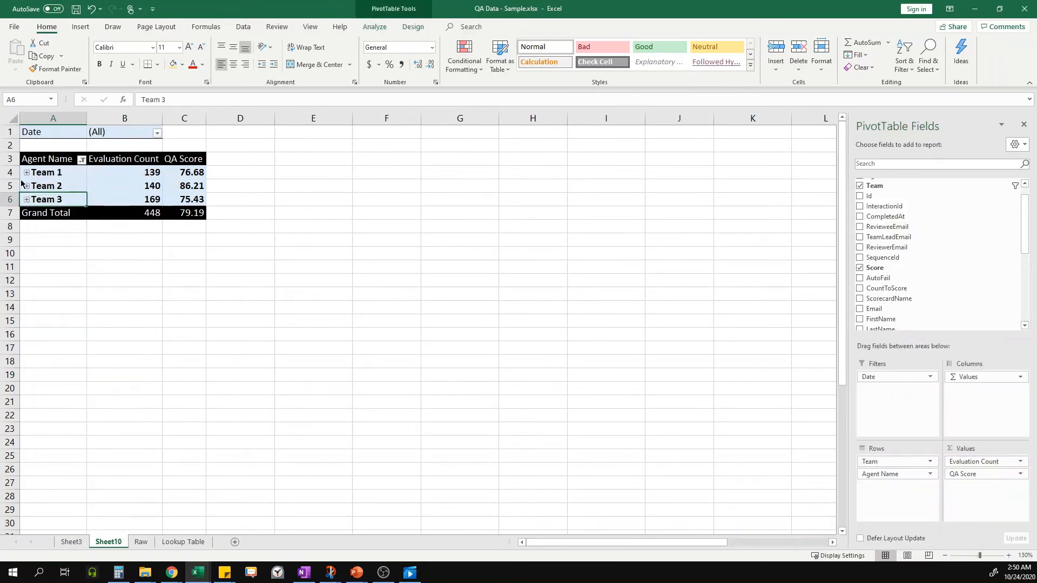
right_click(26, 199)
left_click(27, 200)
right_click(27, 200)
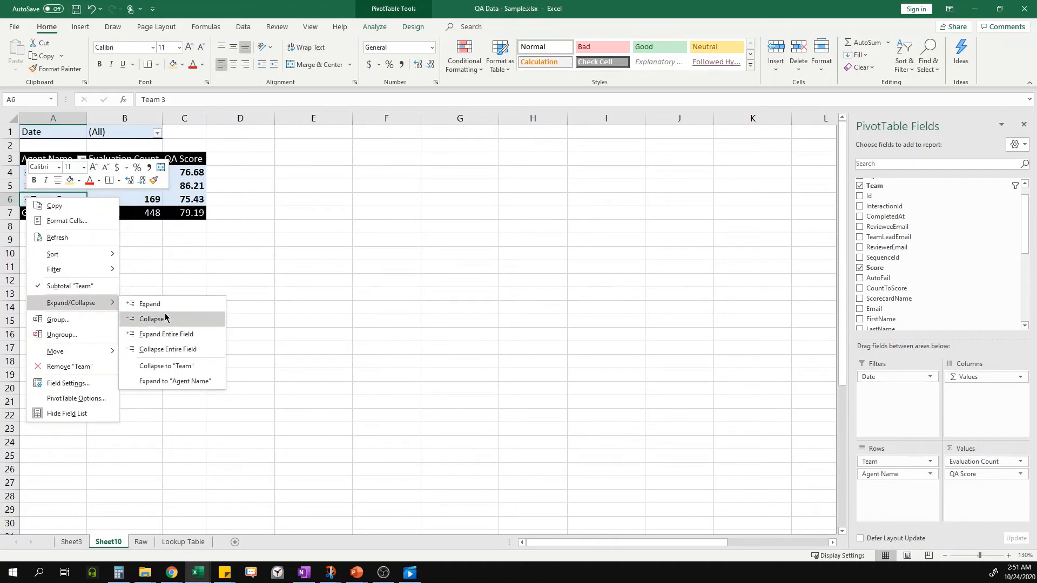
left_click(172, 334)
left_click(373, 331)
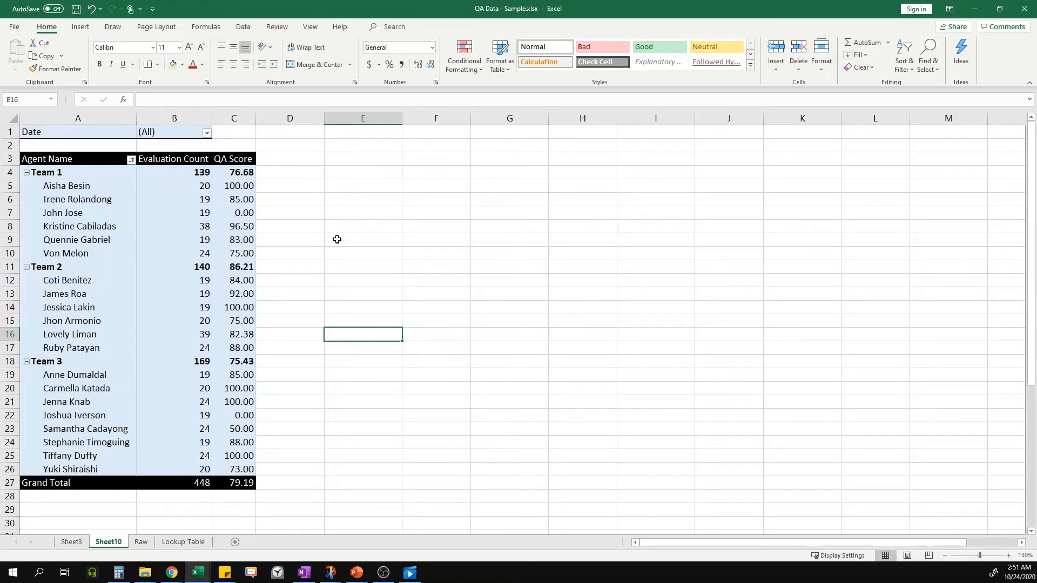
Compare the PivotTable's grand total evaluation count with the number of filled Team cells in column C of the Raw sheet
left_click(189, 486)
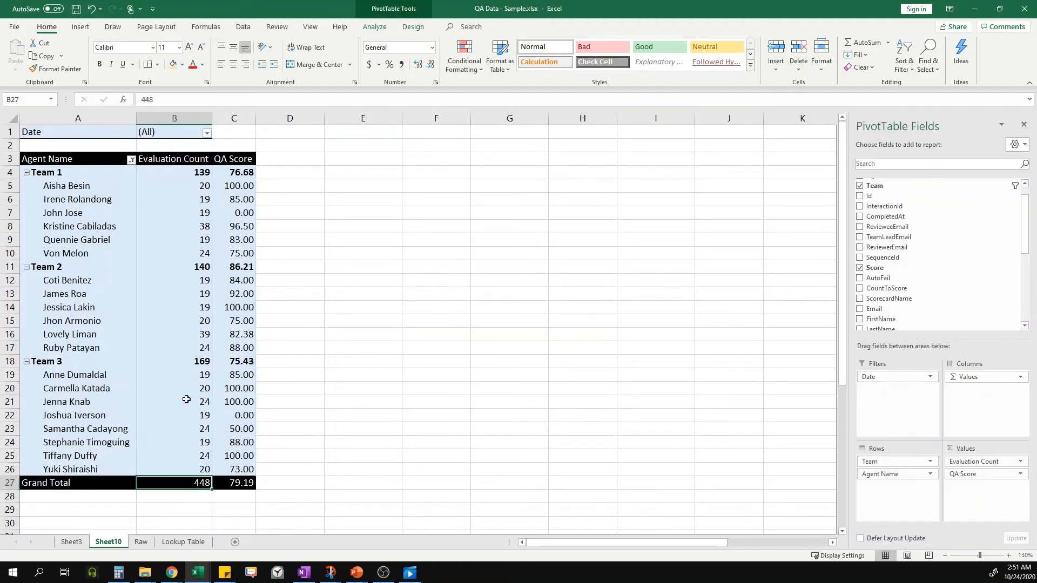
mouse_move(189, 399)
left_click(136, 541)
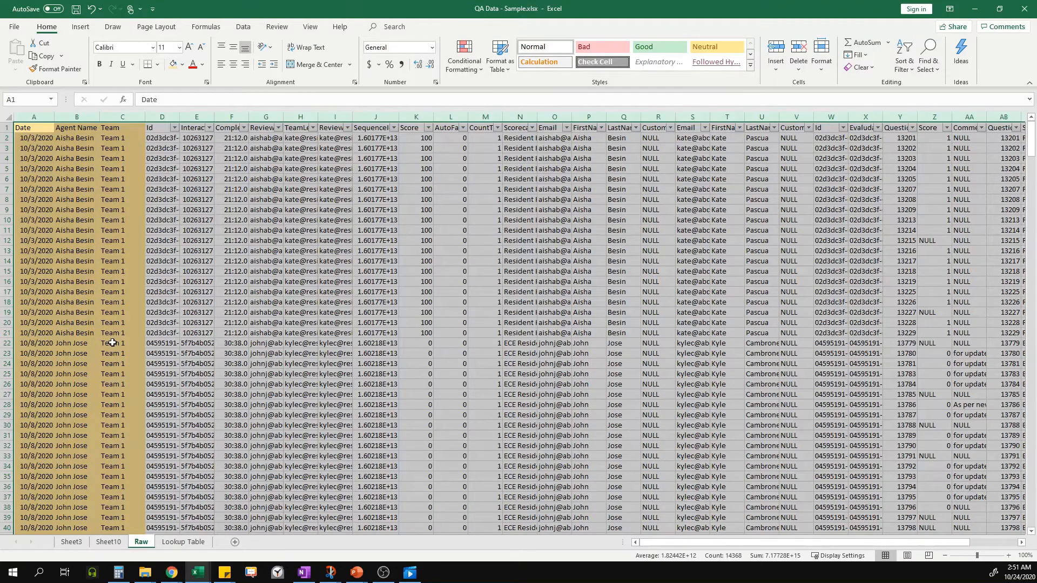
key("ctrl+Up")
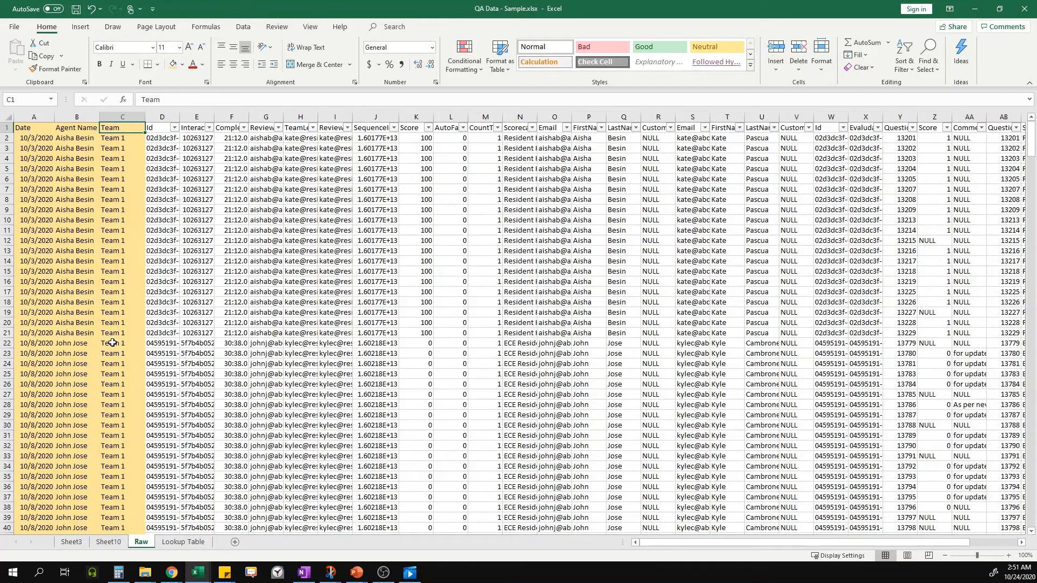
key("Down")
key("ctrl+Down")
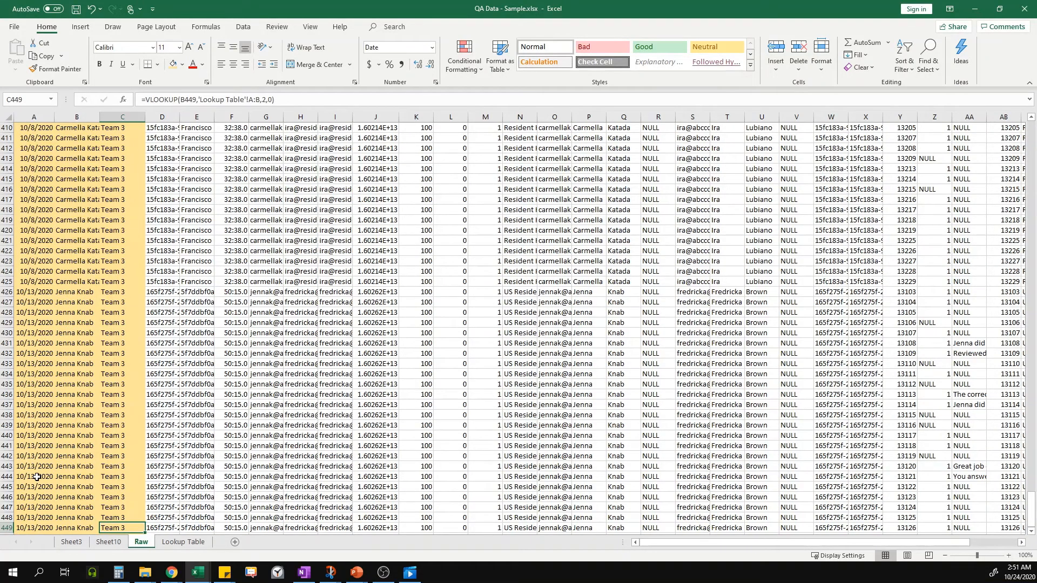
key("ctrl+Up")
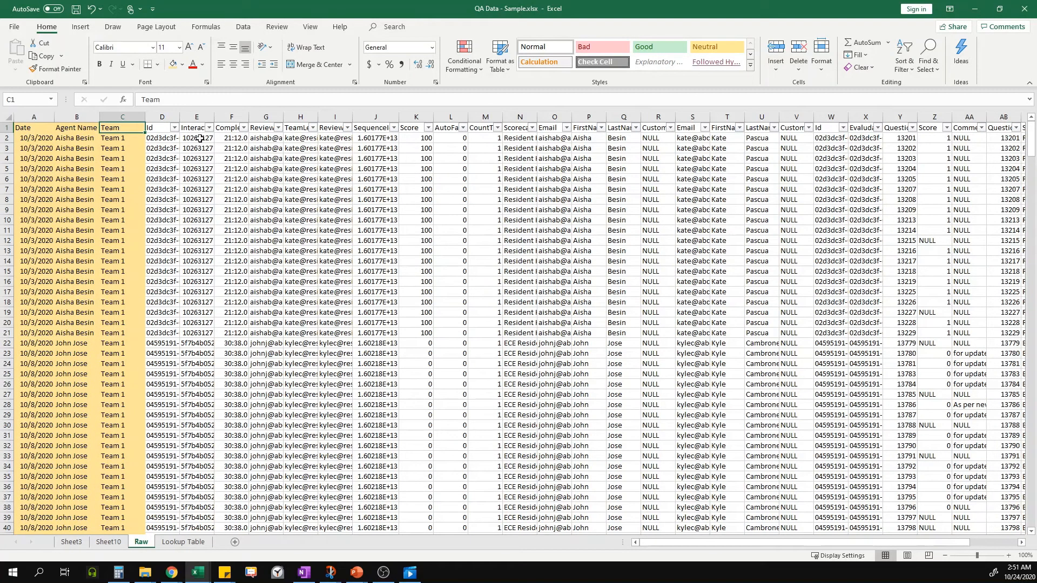
key("Down")
key("ctrl+shift+Down")
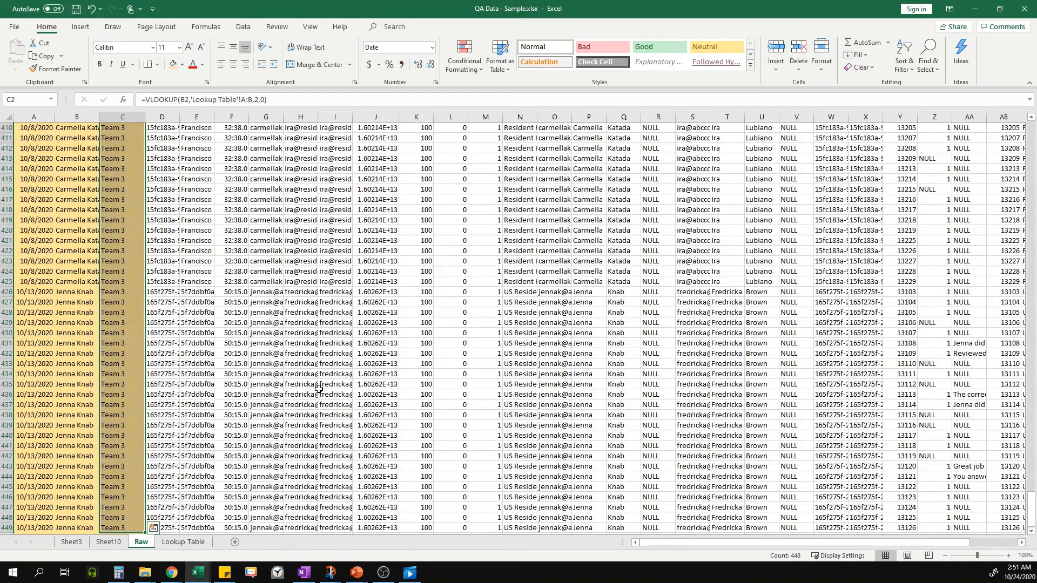
key("ctrl+Up")
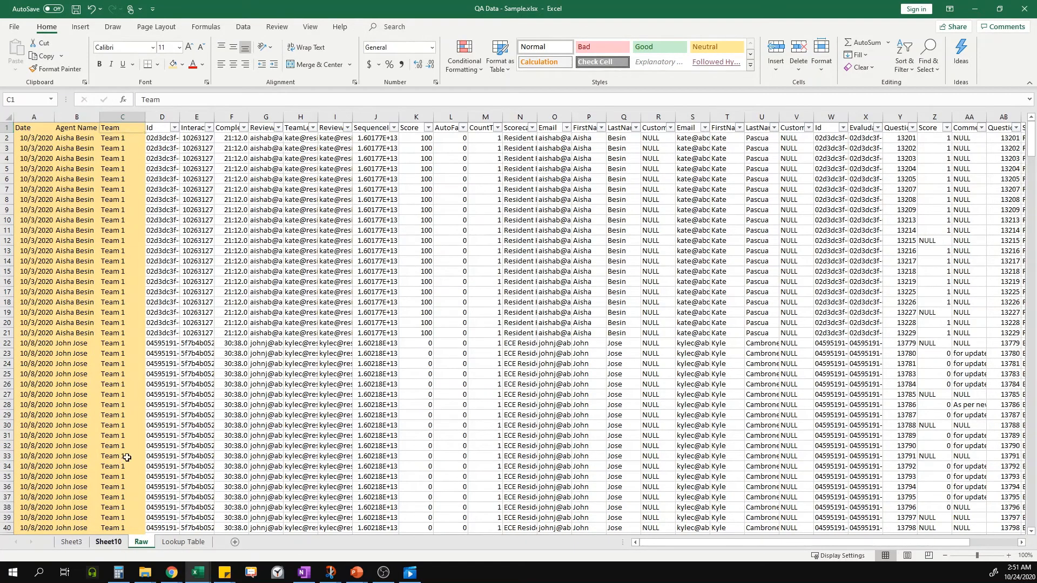
key("ctrl+Page_Up")
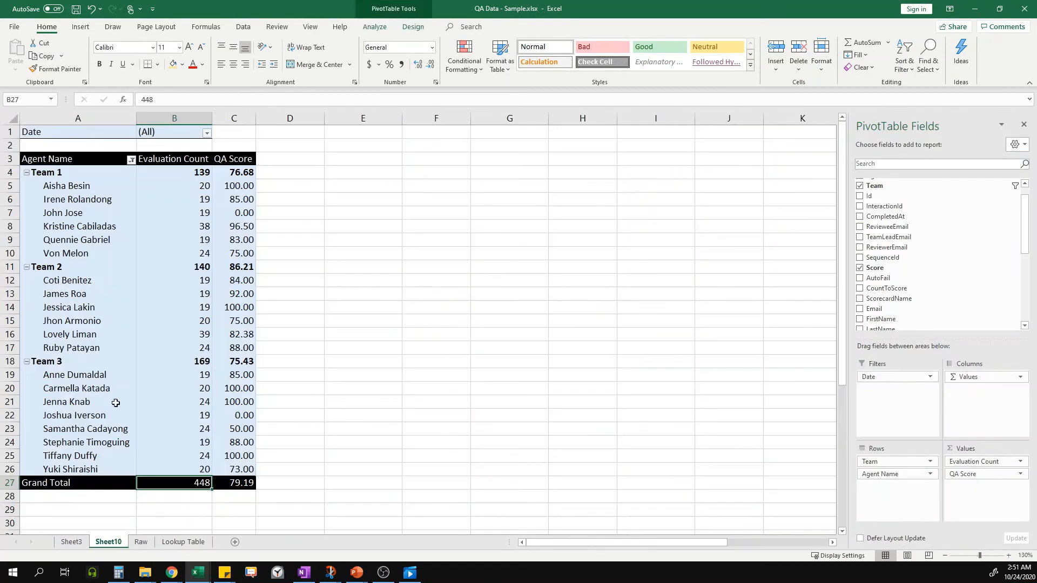
Filter the PivotTable's Team field to exclude Team 3
left_click(130, 160)
left_click(33, 329)
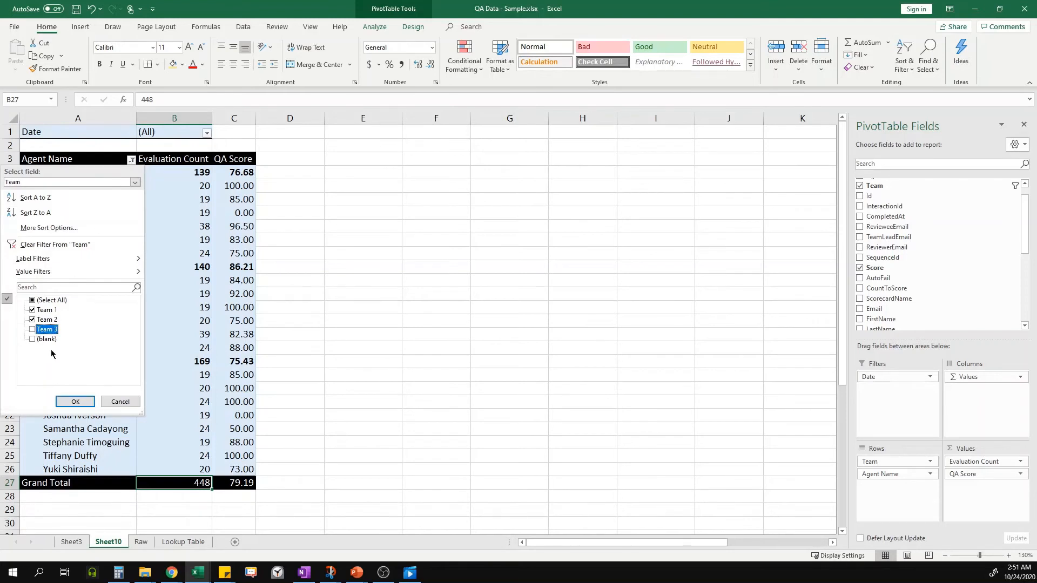
left_click(67, 404)
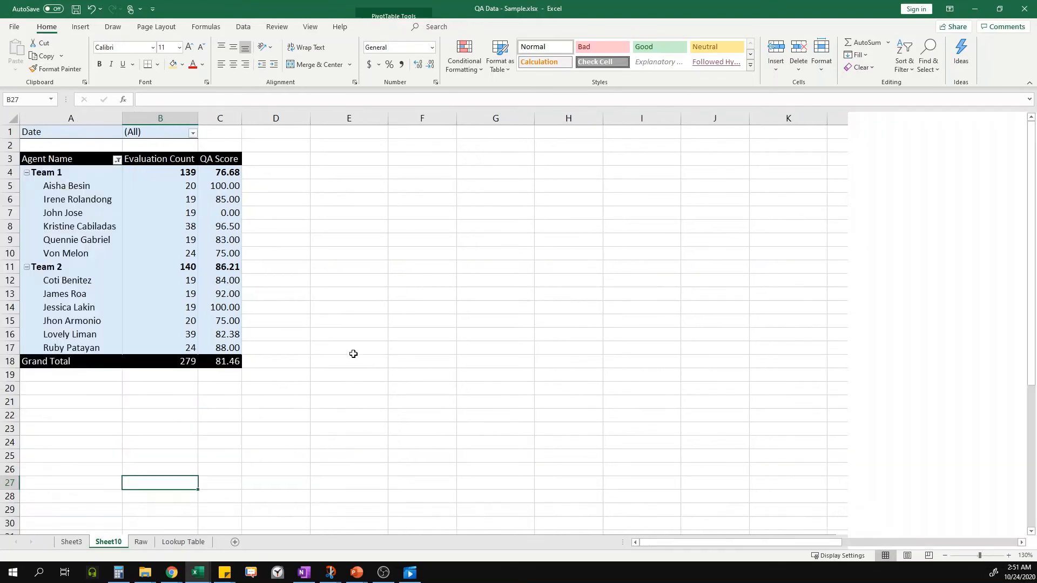
left_click(351, 351)
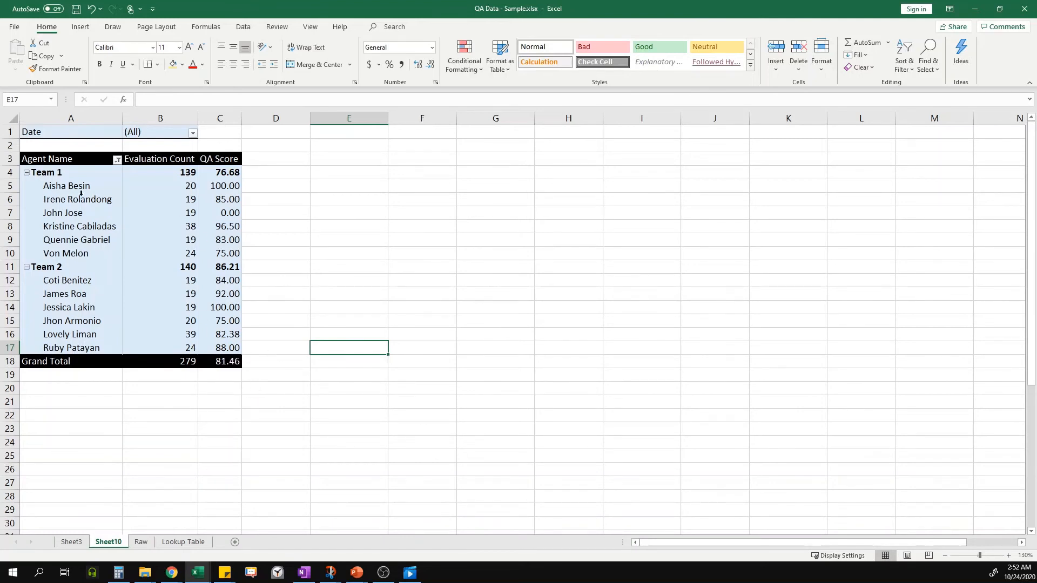
Include Team 3 in the PivotTable's Team filter again and review the filter's team list without changing it further
left_click(117, 160)
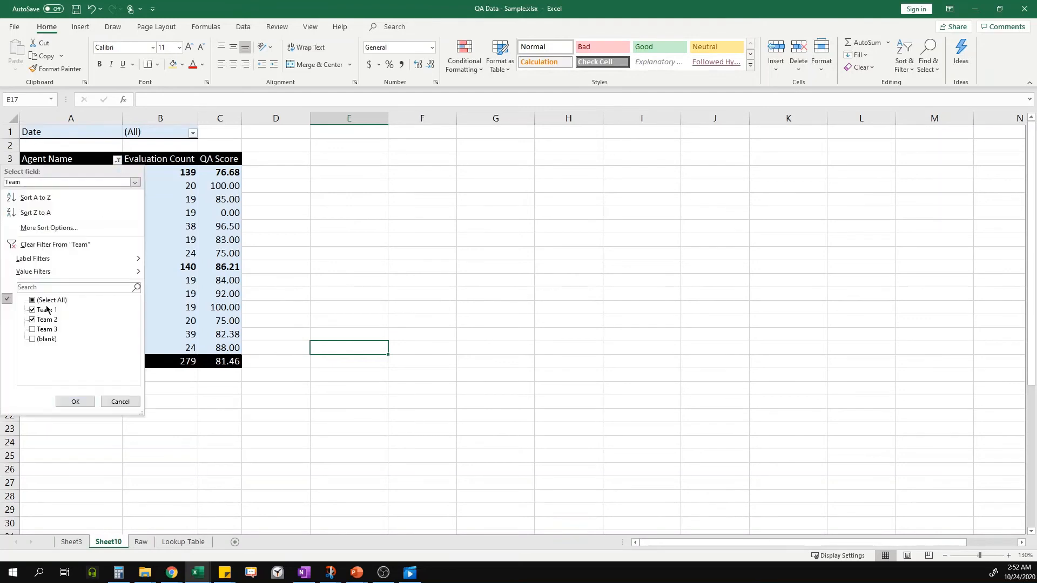
left_click(34, 330)
left_click(79, 404)
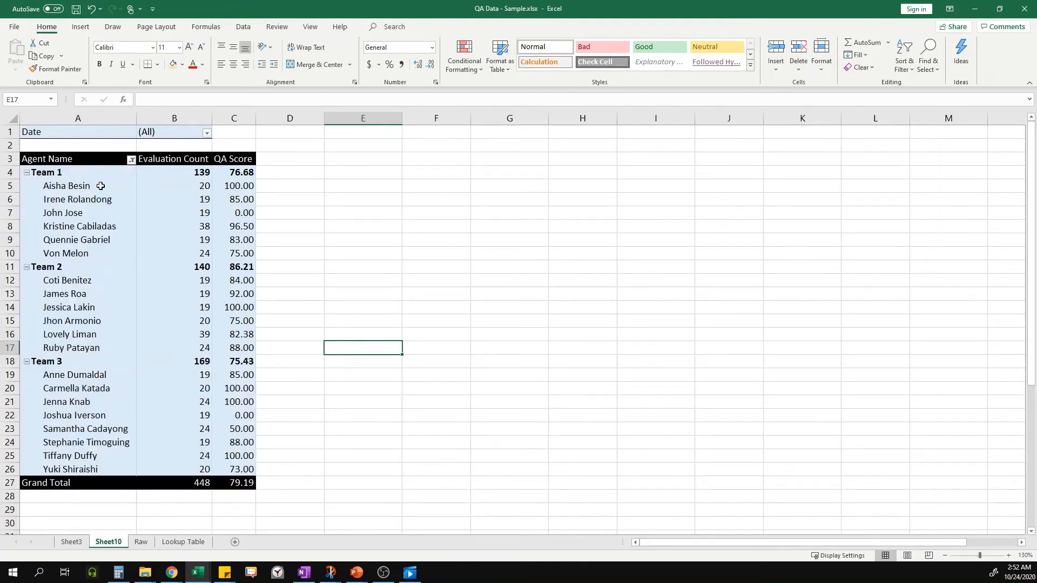
left_click(131, 160)
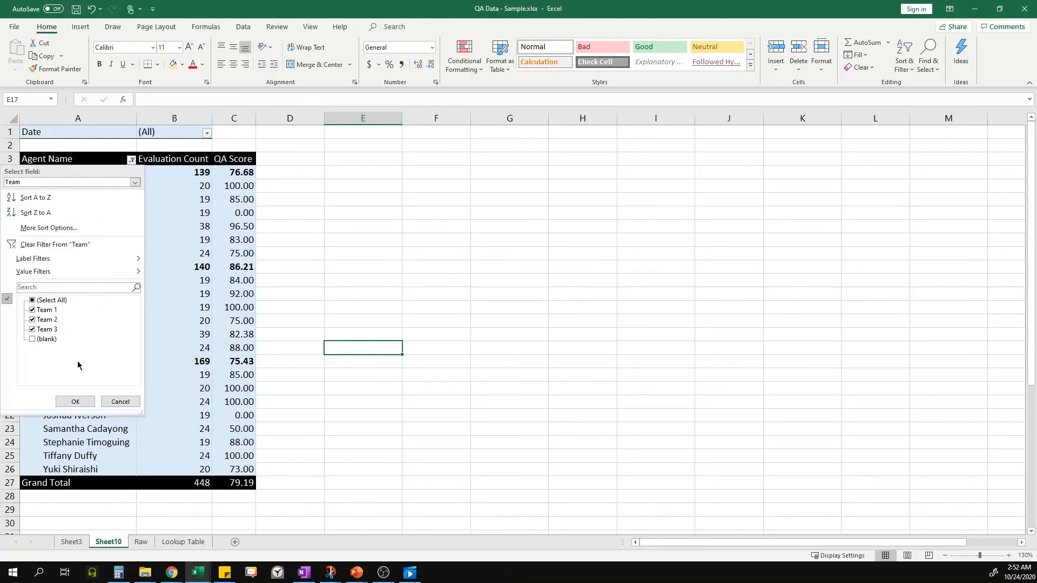
left_click(120, 402)
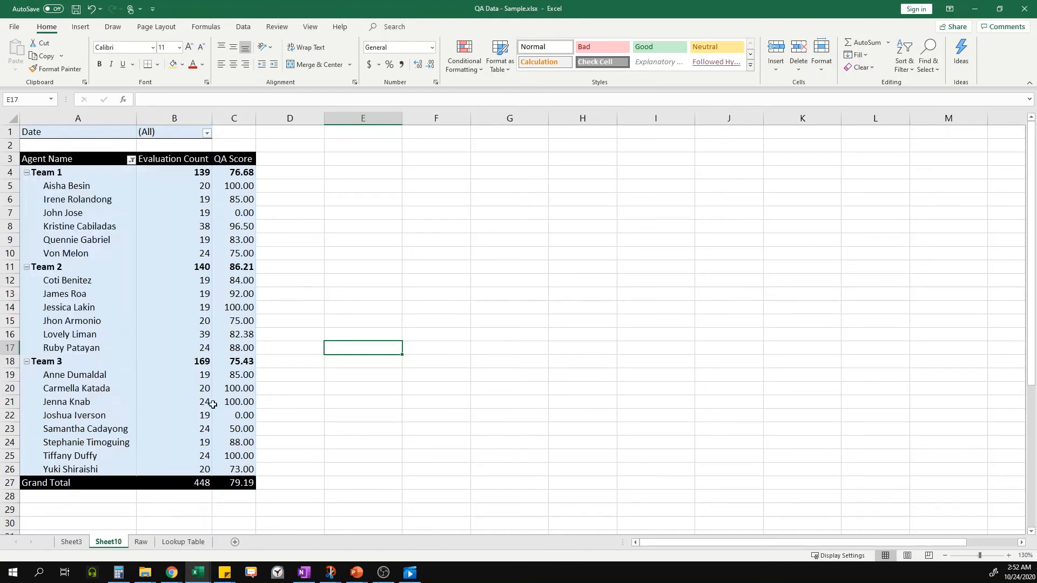
left_click(278, 413)
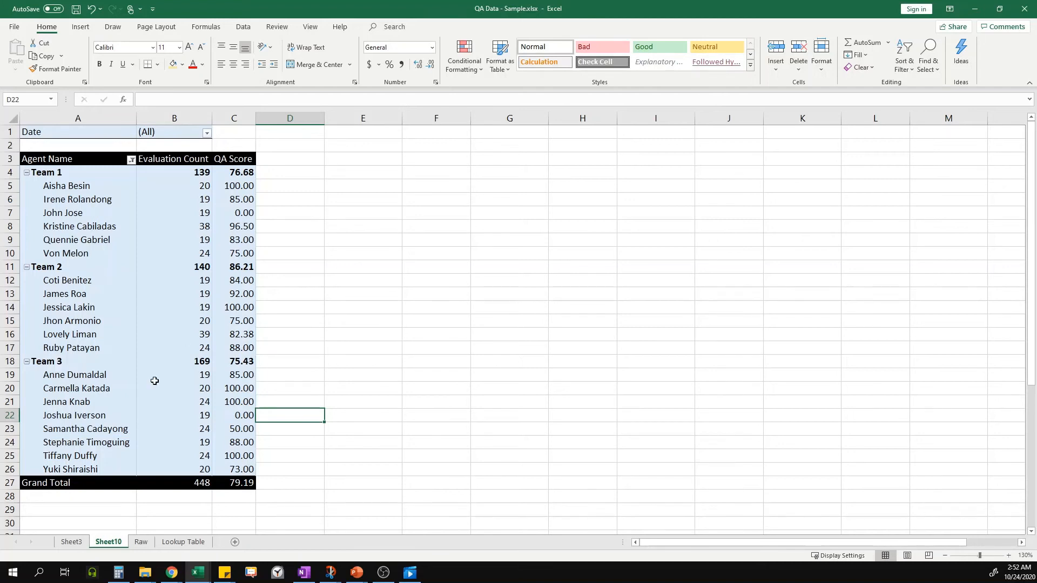
Reassign the first two agents in the Lookup Table sheet, cells B2:B3, to Team 4
left_click(139, 543)
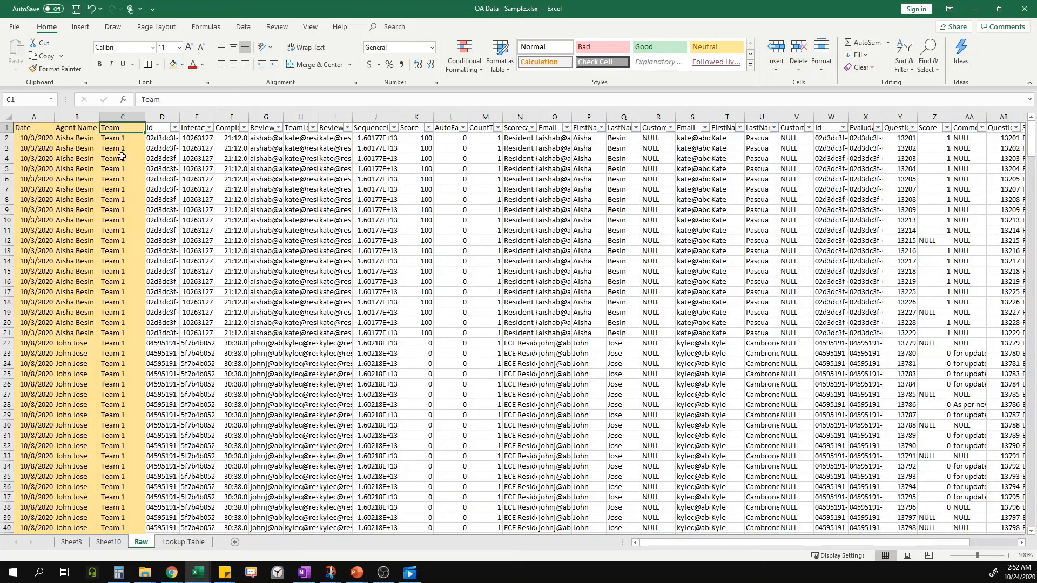
left_click_drag(122, 139, 125, 319)
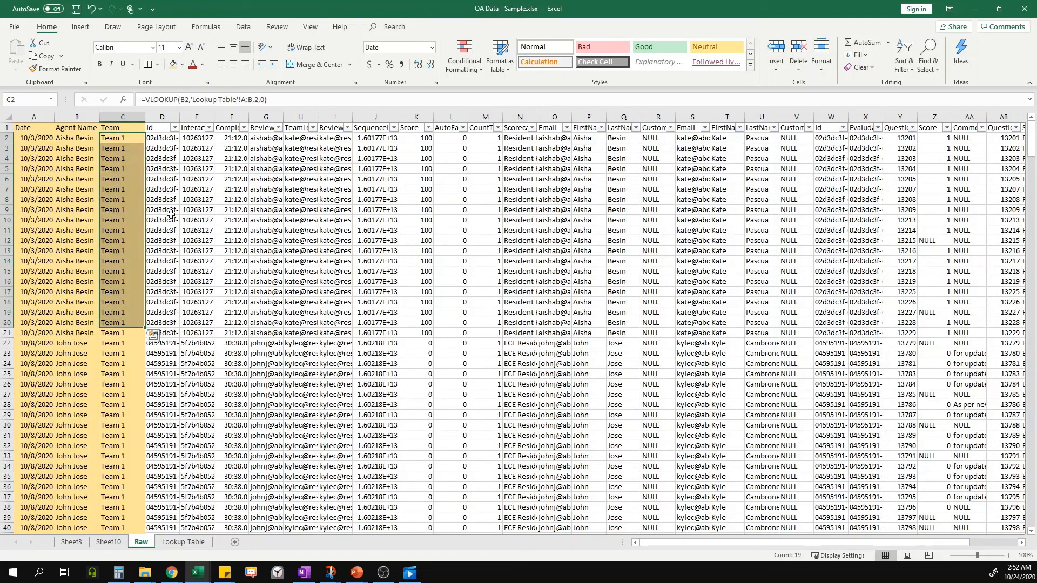
left_click(183, 541)
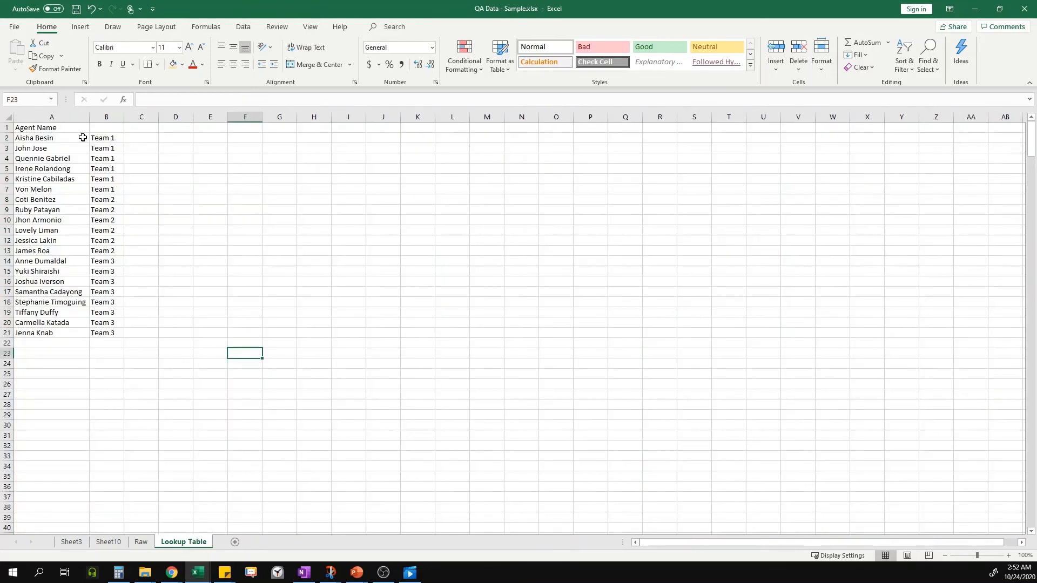
left_click(100, 139)
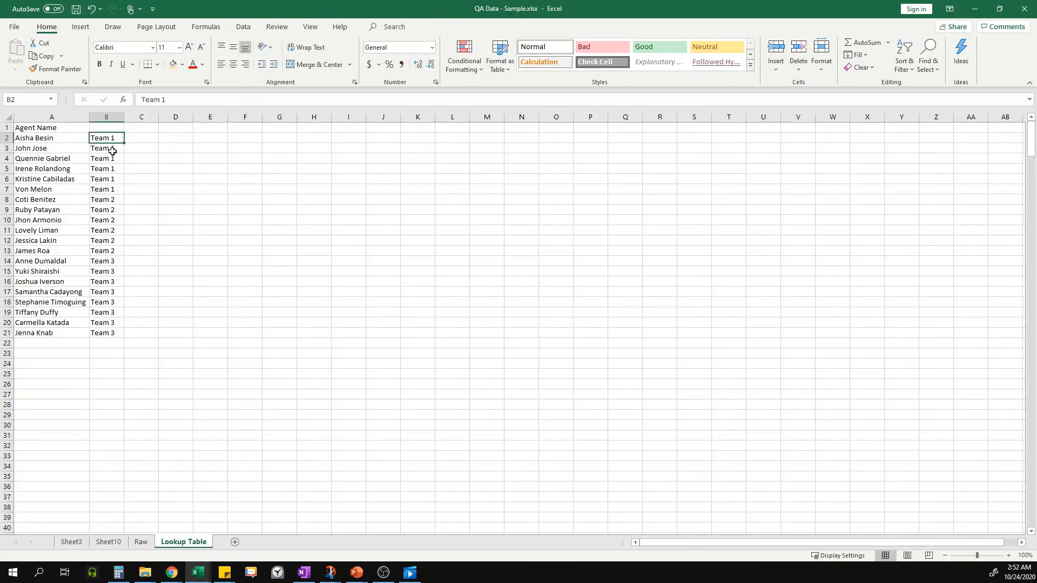
left_click_drag(116, 142, 117, 148)
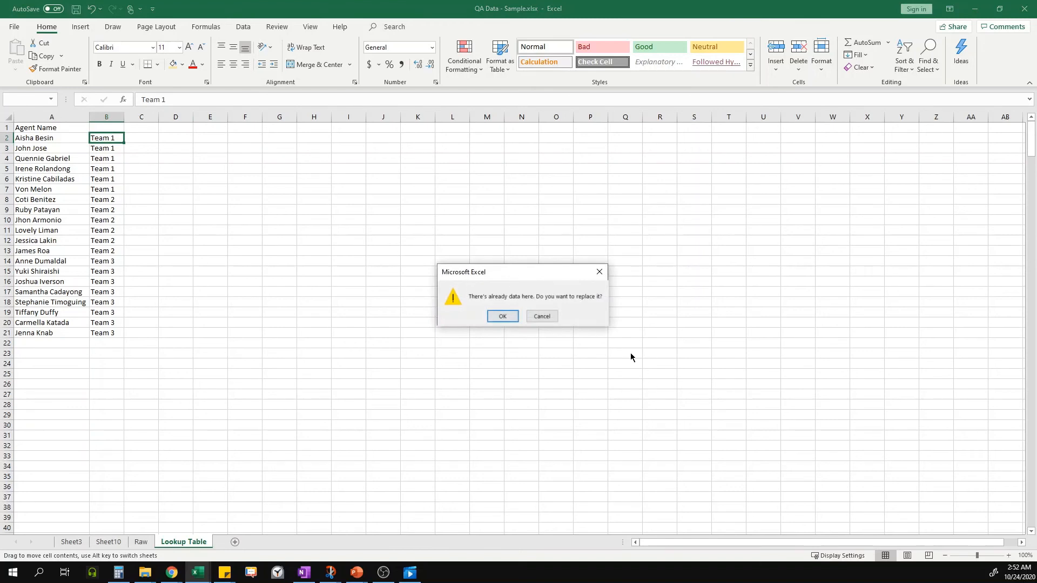
left_click(502, 316)
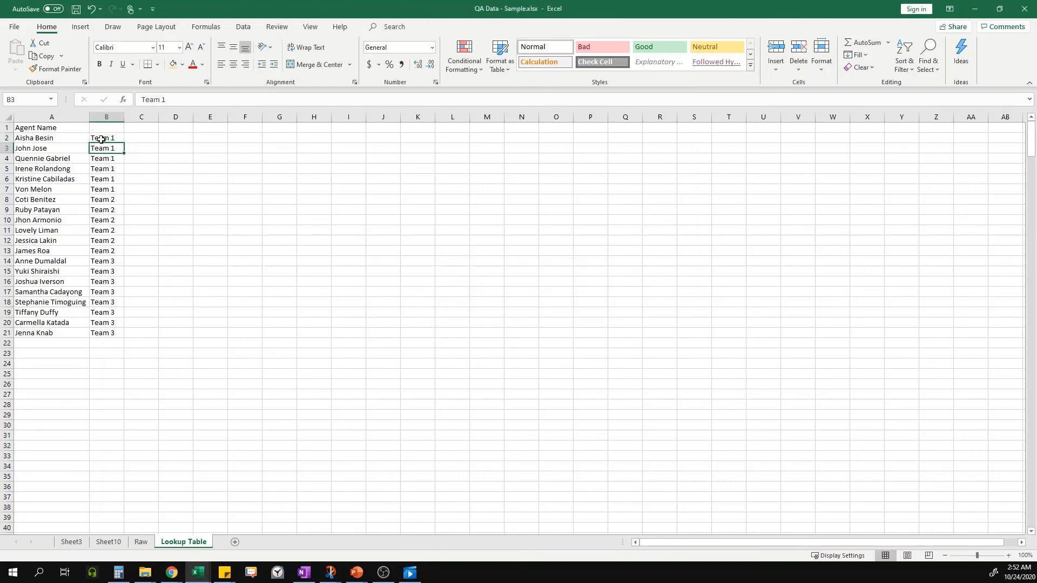
left_click_drag(101, 139, 101, 148)
type("Tea")
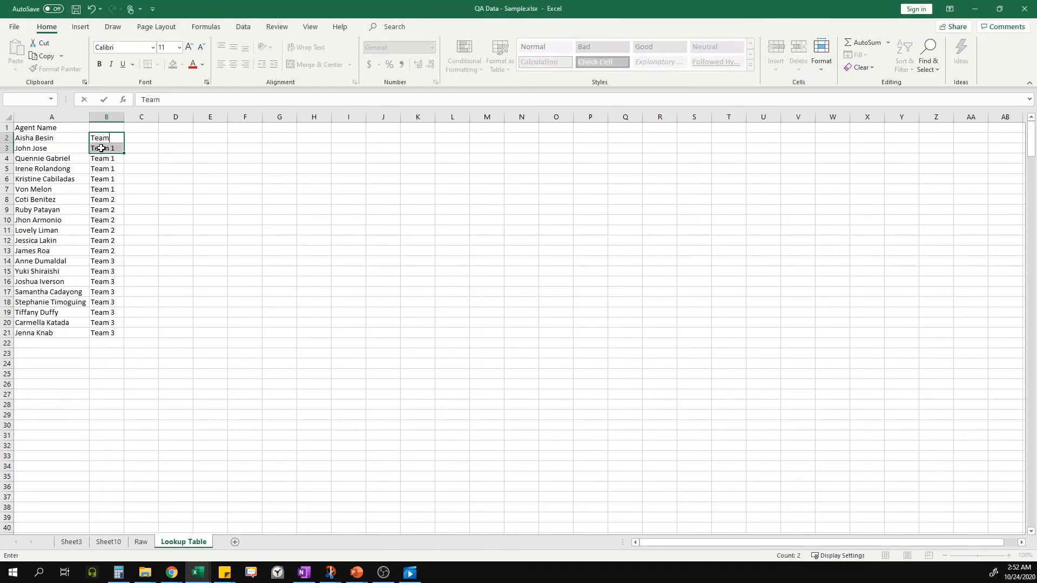
key("ctrl+Return")
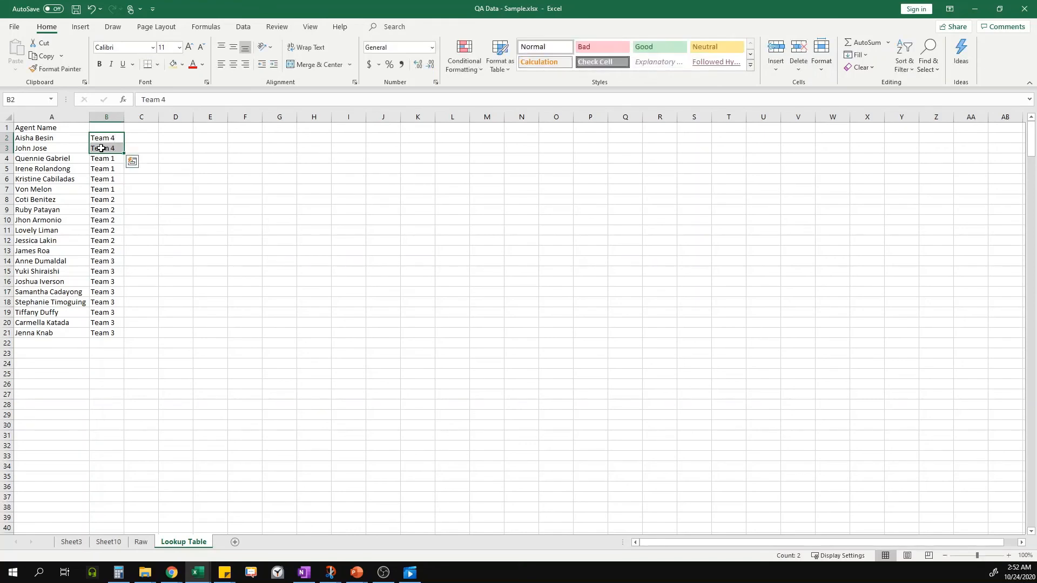
left_click(186, 232)
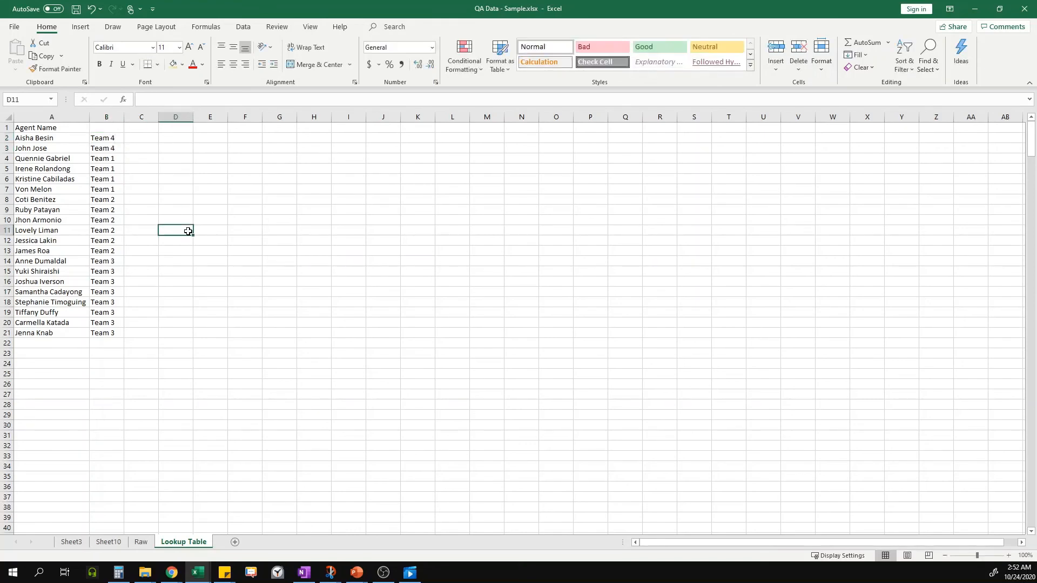
Check the looked-up Team values in column C of the Raw sheet and refresh all data for the PivotTable on Sheet10
left_click(141, 542)
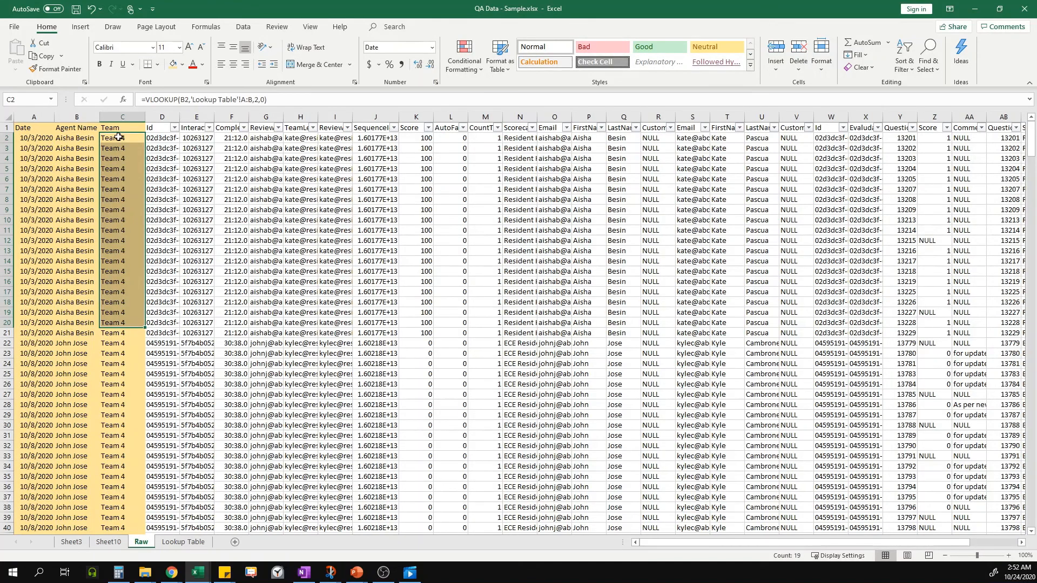
left_click(120, 138)
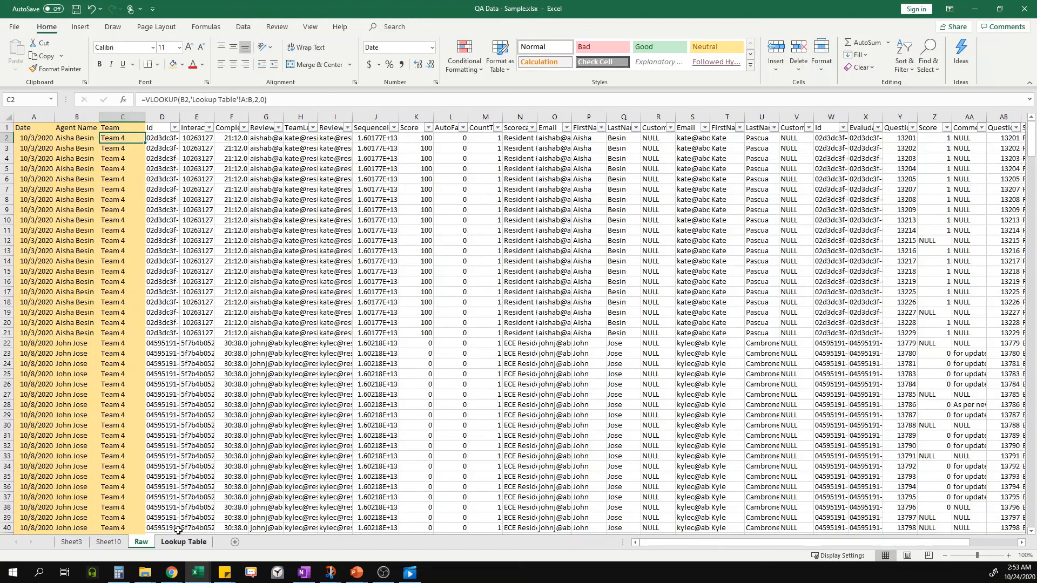
left_click(110, 542)
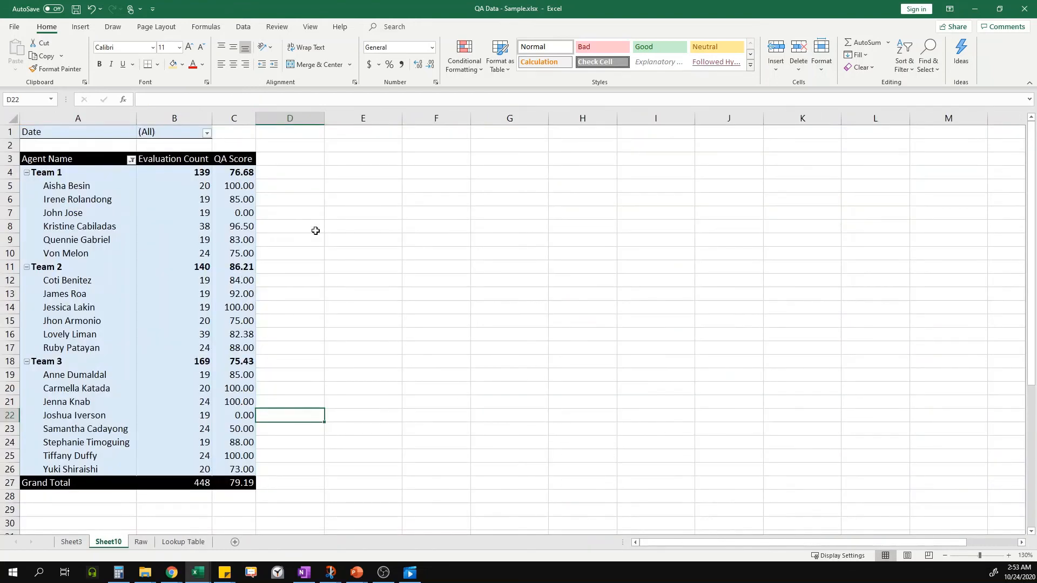
left_click(243, 27)
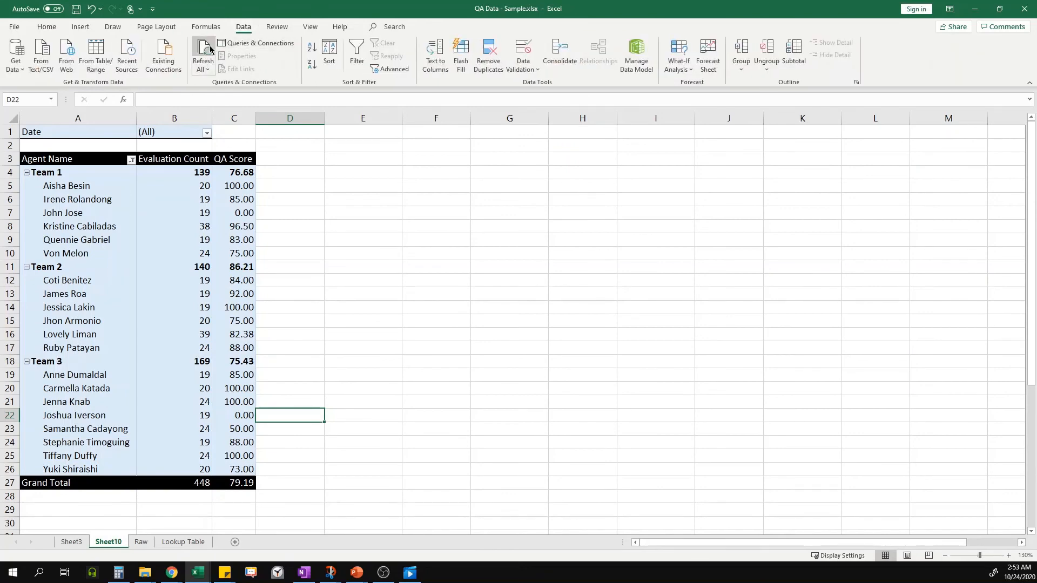
left_click(203, 49)
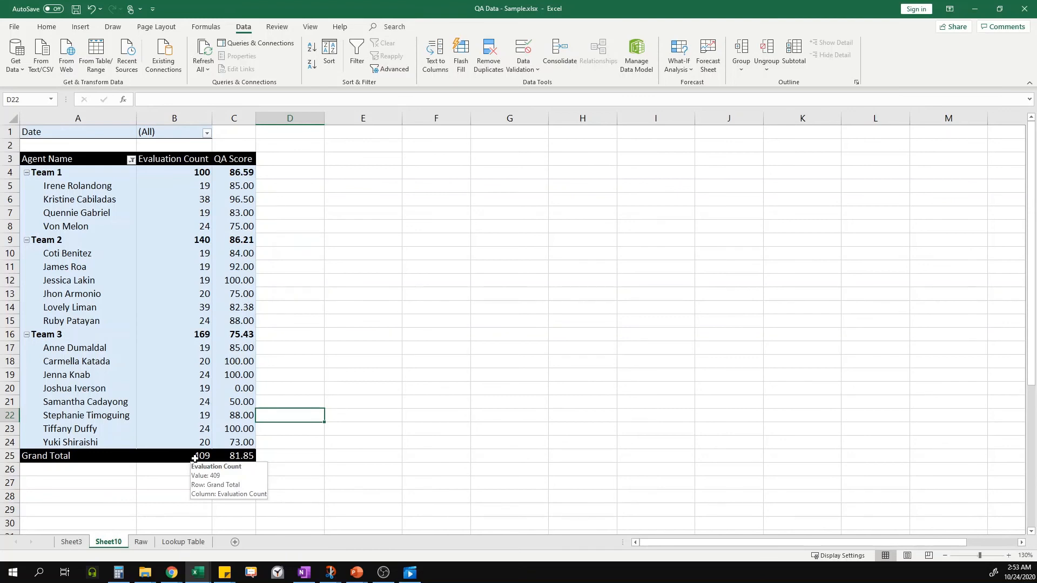
Add Team 4 to the PivotTable's Team filter, keeping blanks excluded, and check the agents listed under it
left_click(131, 160)
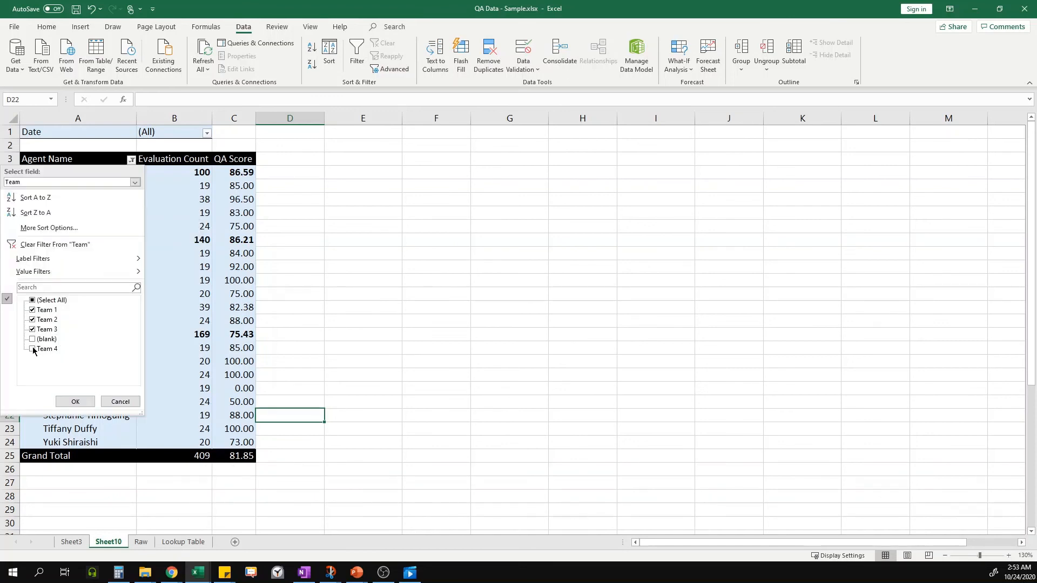
left_click(32, 301)
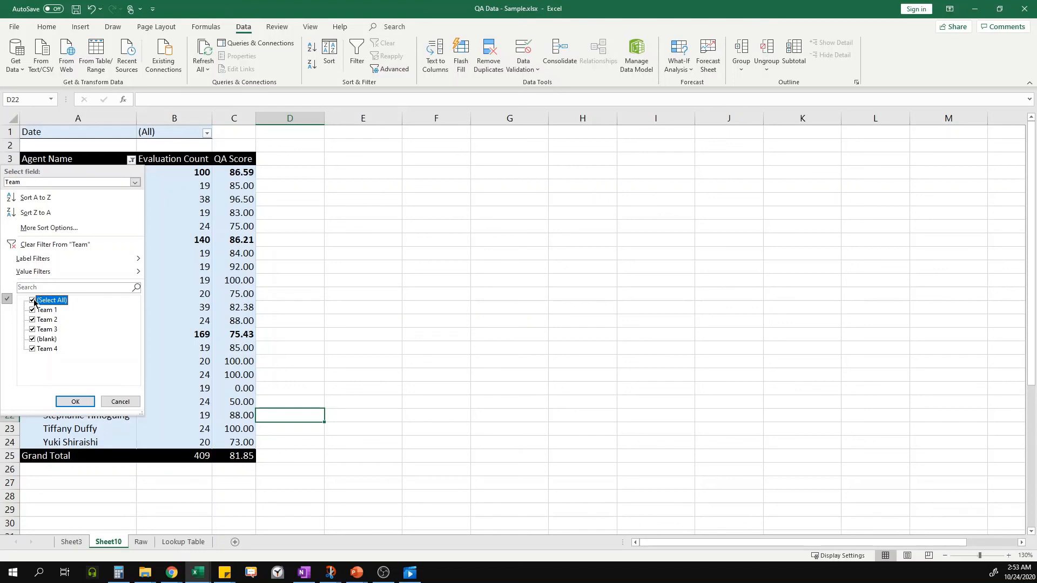
left_click(32, 340)
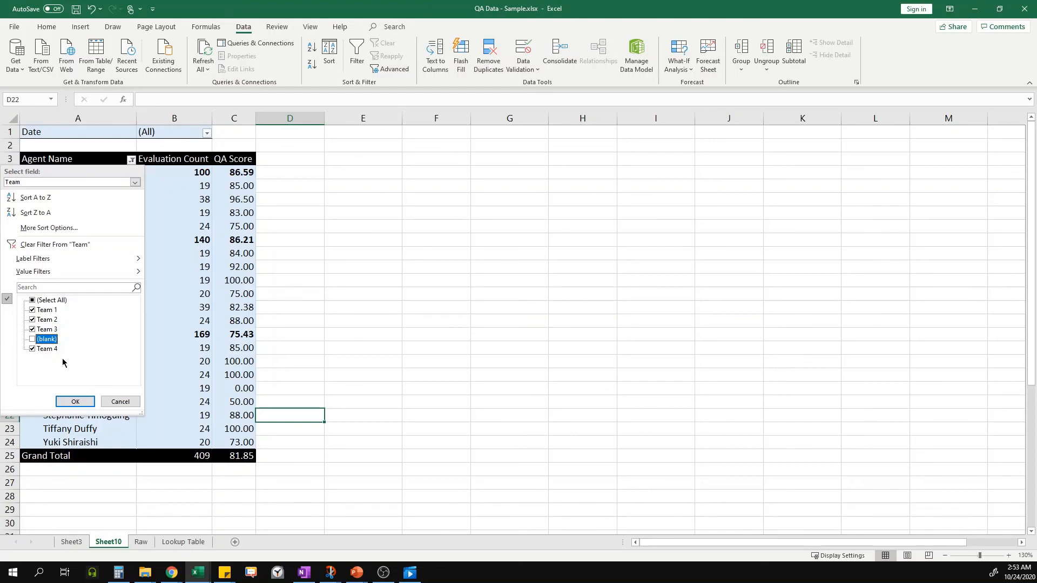
left_click(76, 402)
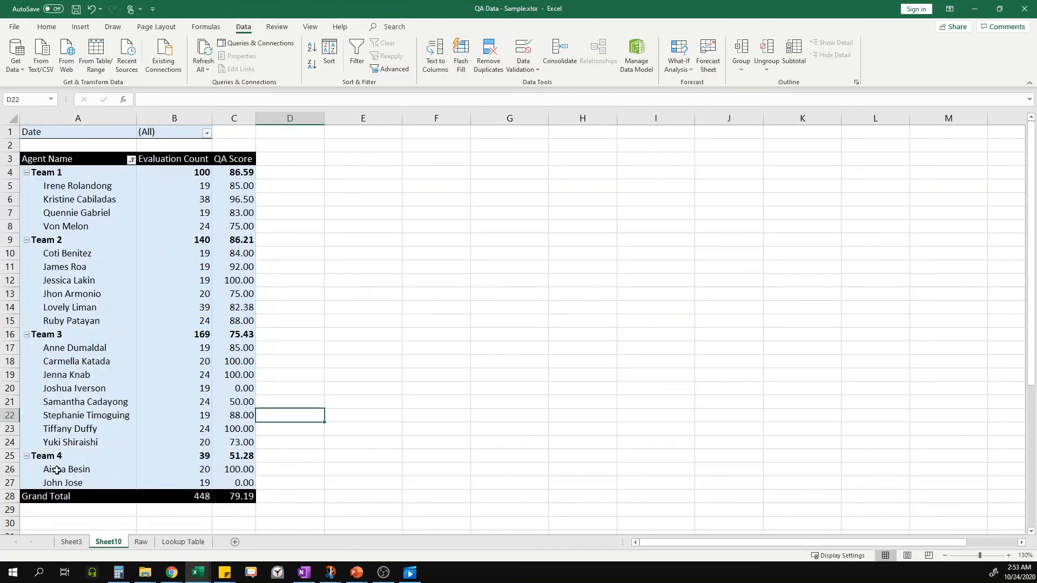
left_click_drag(56, 459, 111, 477)
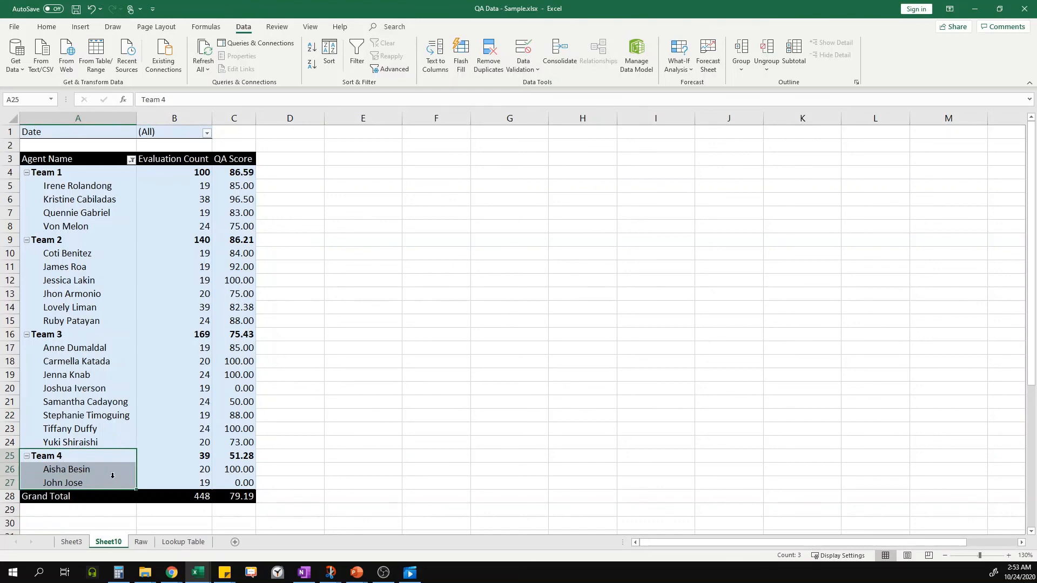
left_click(322, 354)
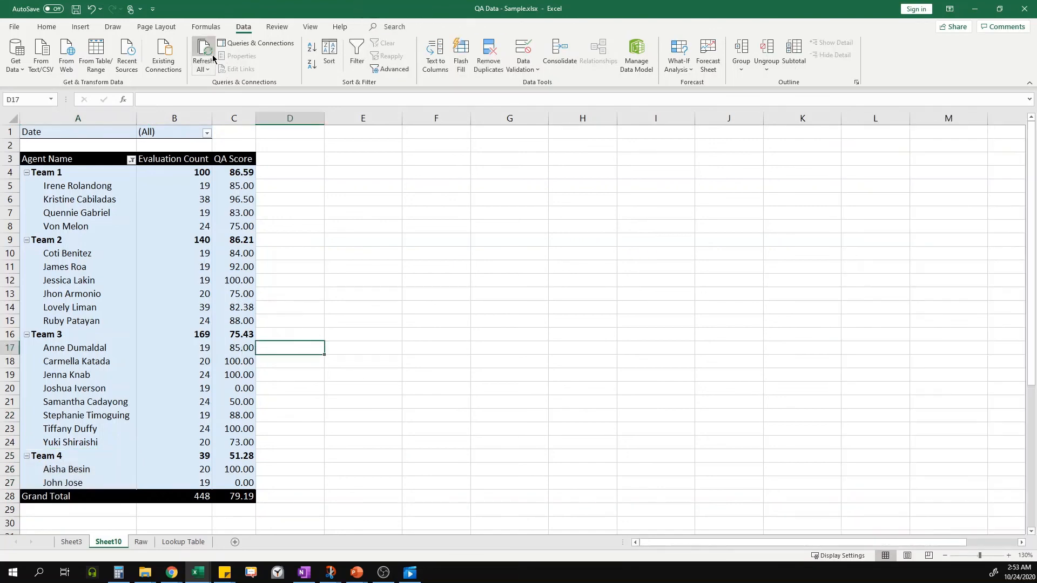